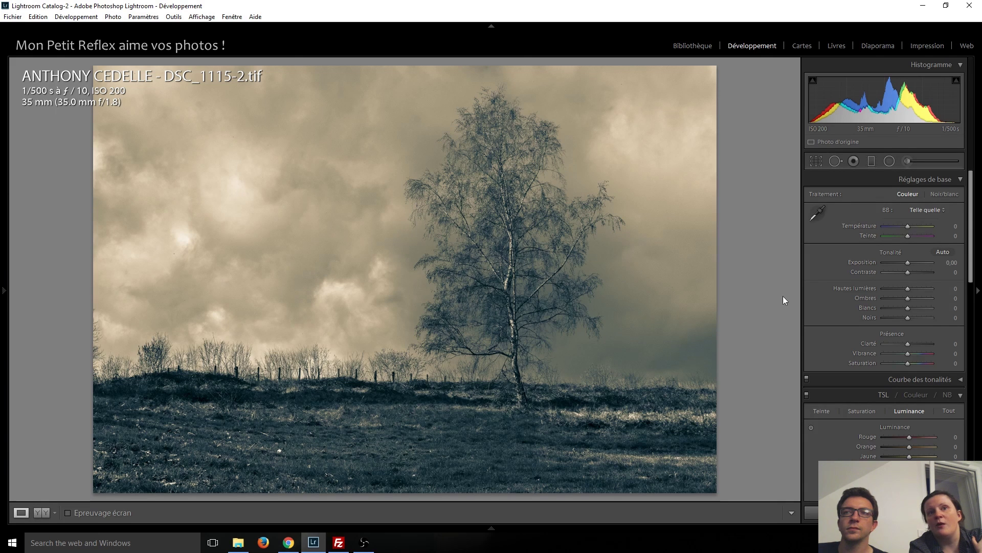
# Compare the lone tree photo in black and white against its split-toned colour version, ending on the colour treatment
pyautogui.click(947, 396)
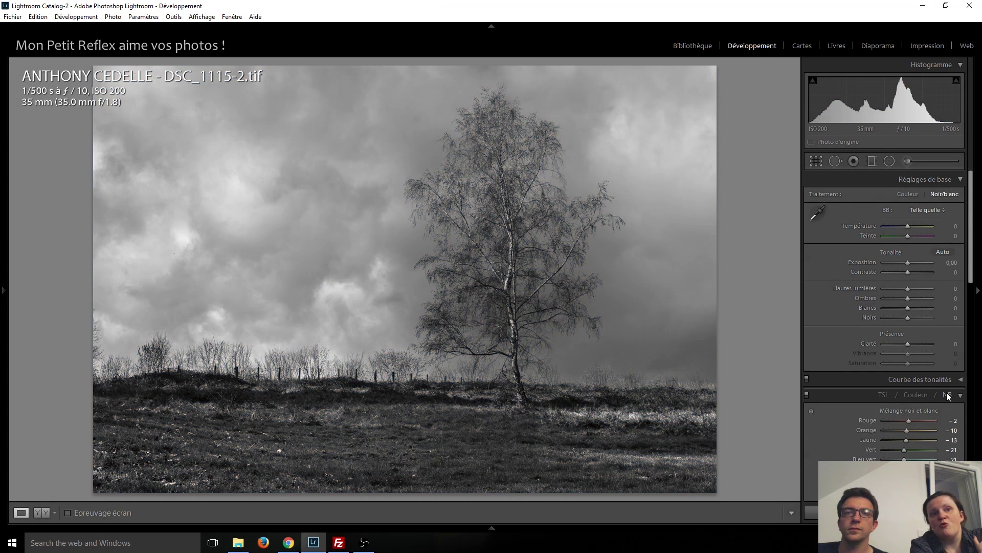
pyautogui.click(883, 395)
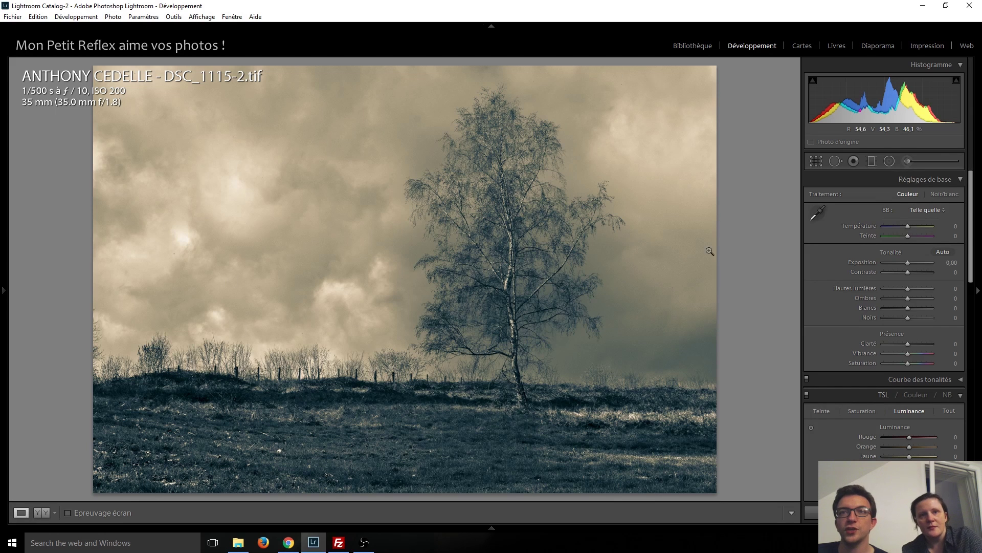
pyautogui.click(948, 394)
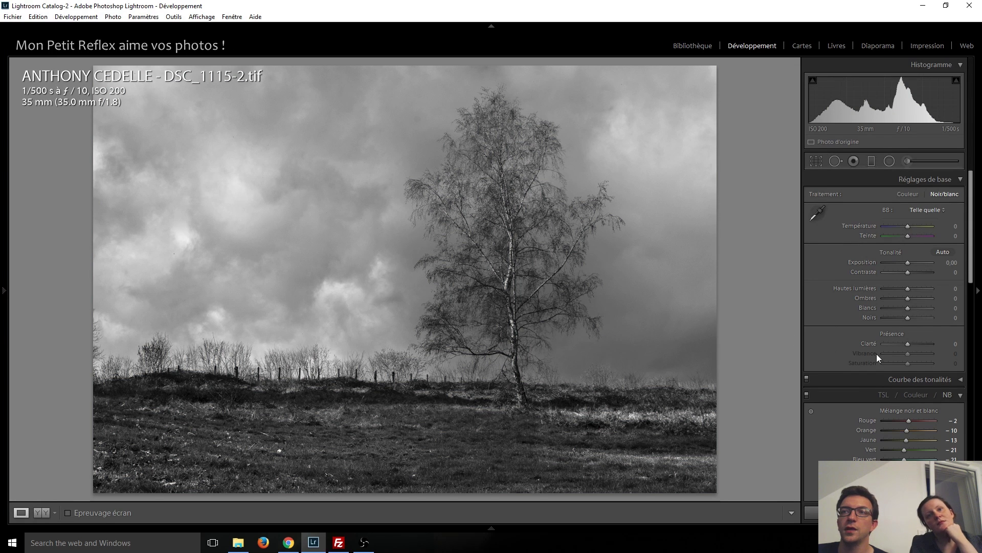
pyautogui.click(880, 392)
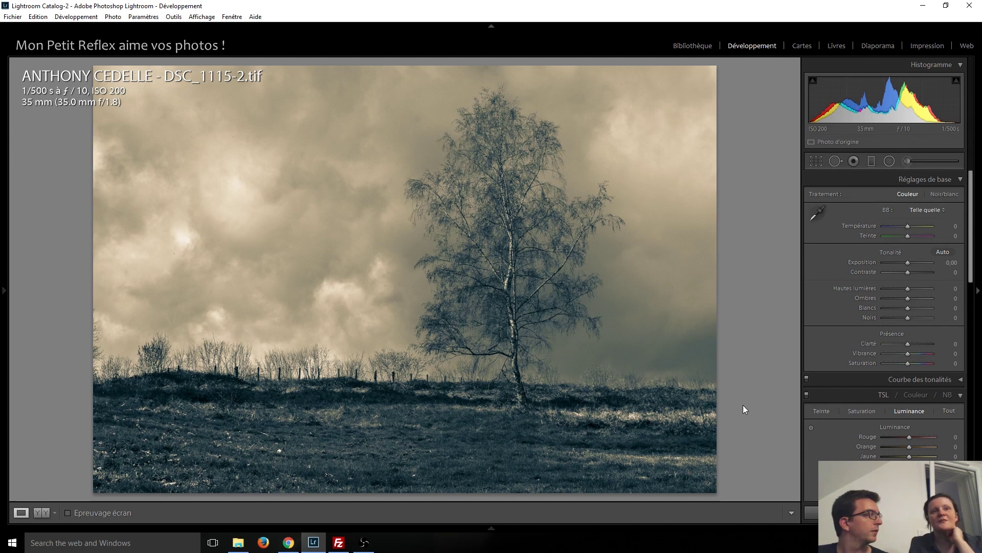
# Advance through the photos to the lake landscape and inspect the watermark on the shoreline up close
pyautogui.press('Right')
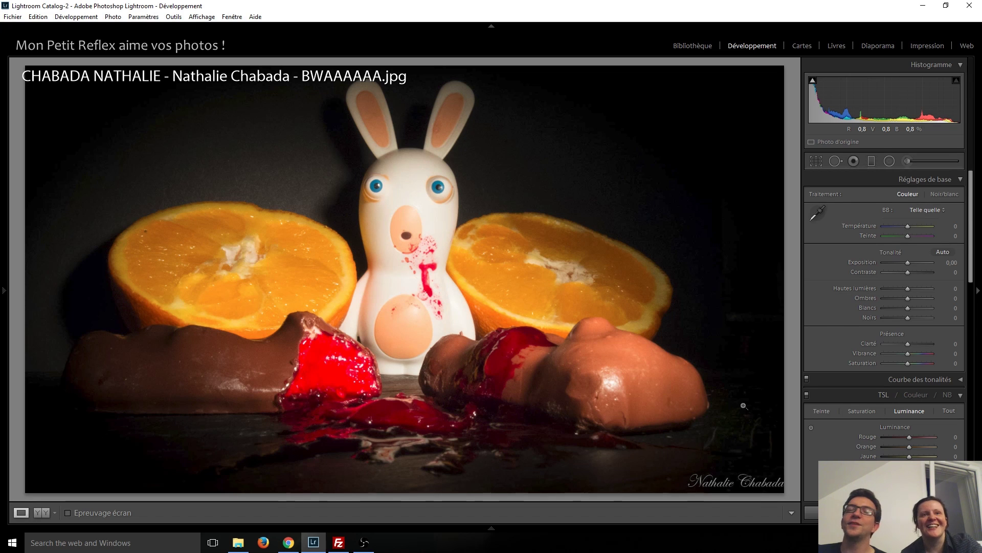
pyautogui.press('Right')
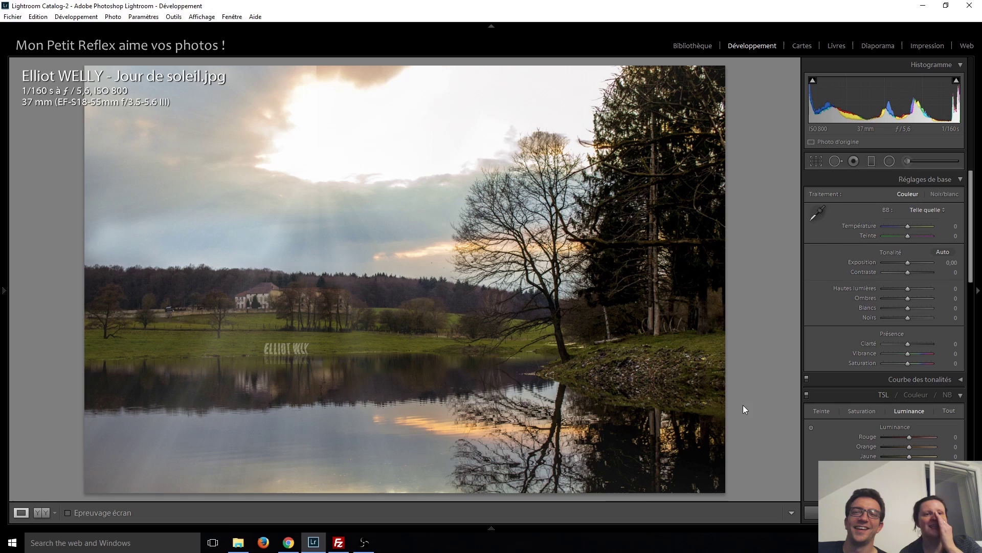
pyautogui.click(282, 348)
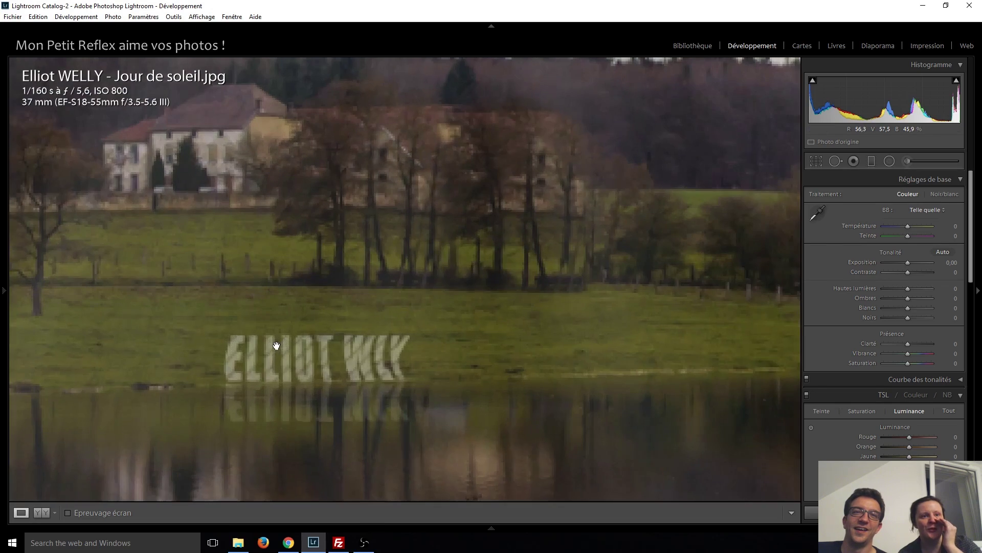
pyautogui.click(309, 366)
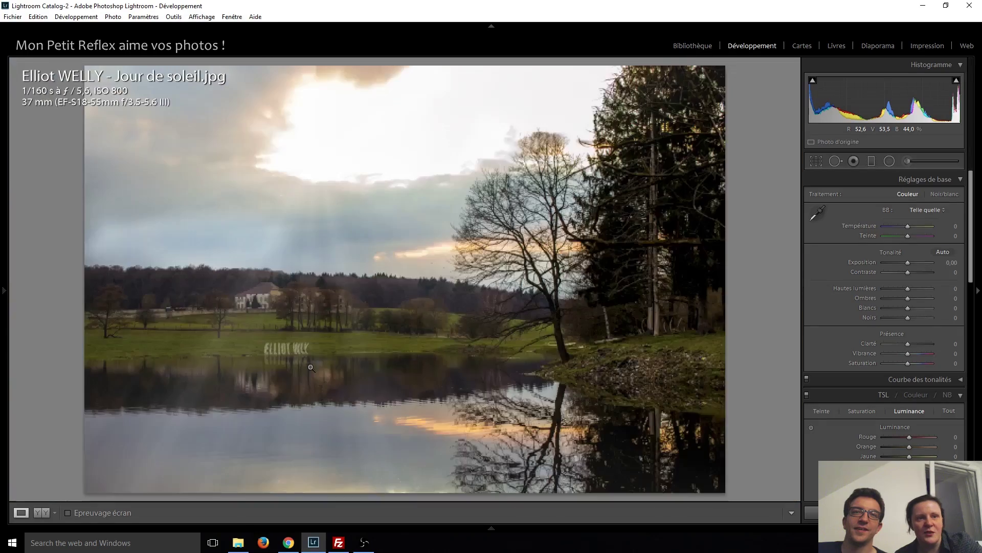
pyautogui.click(292, 350)
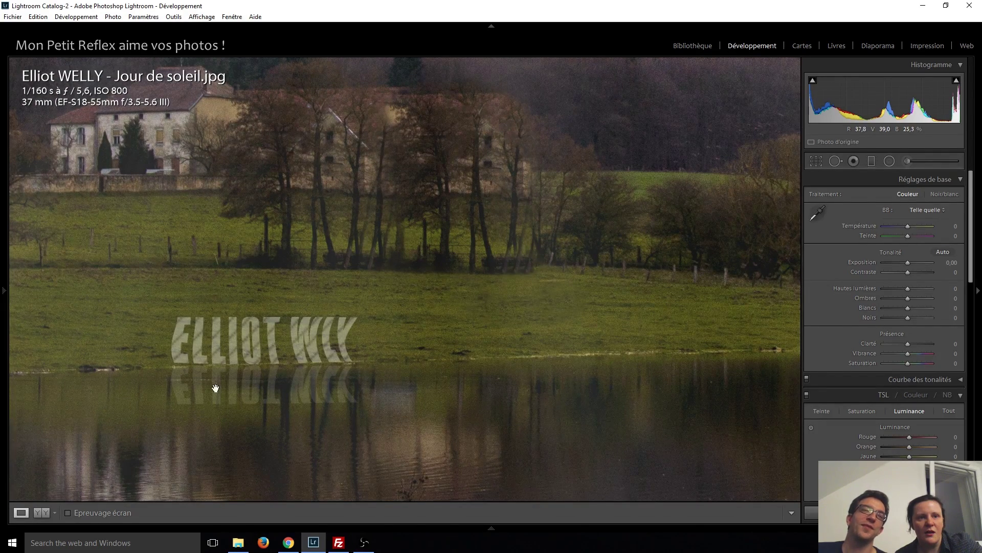
pyautogui.click(266, 354)
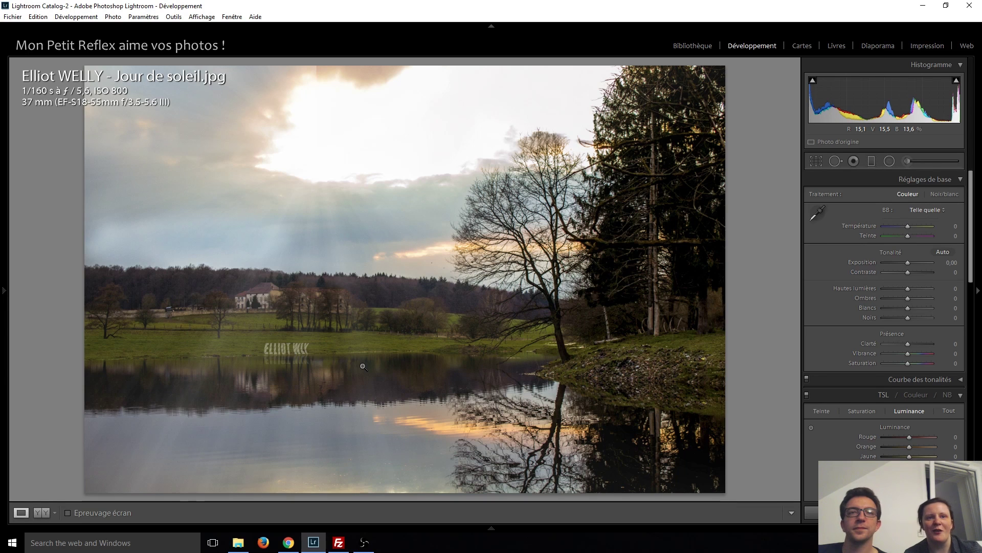
# Move on two photos to the green leaf with water droplets
pyautogui.press('Right')
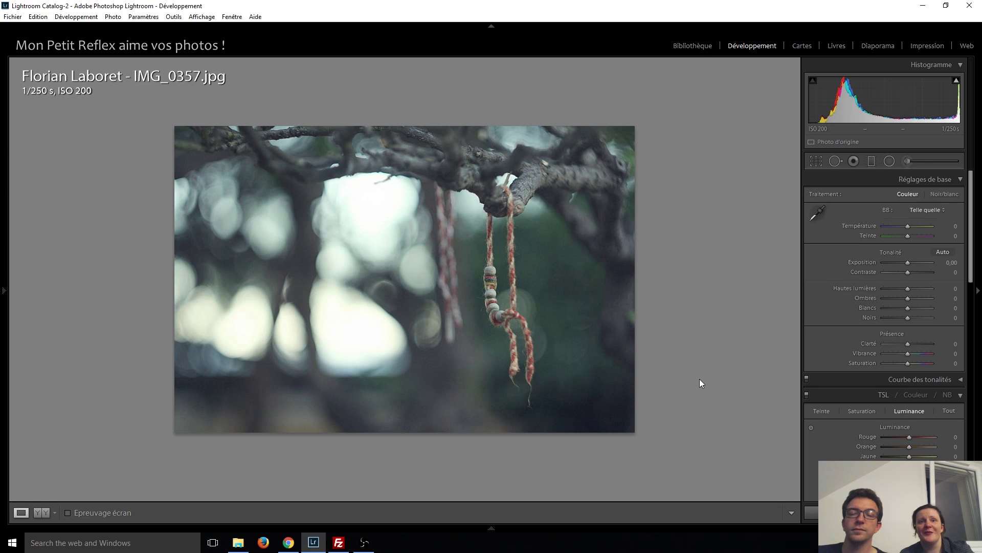
pyautogui.press('Right')
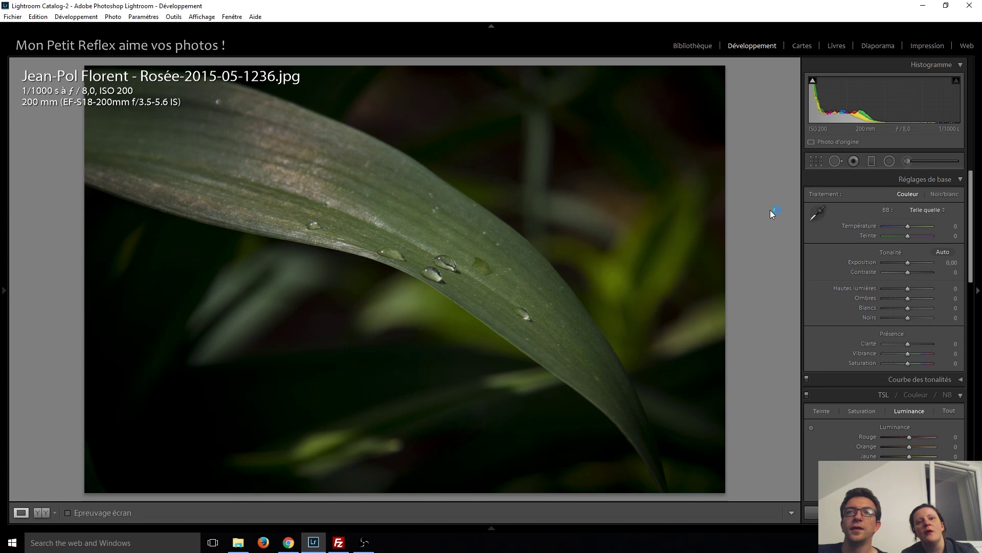
# Crop the leaf photo tightly around the water droplets, keeping the original aspect ratio
pyautogui.click(811, 162)
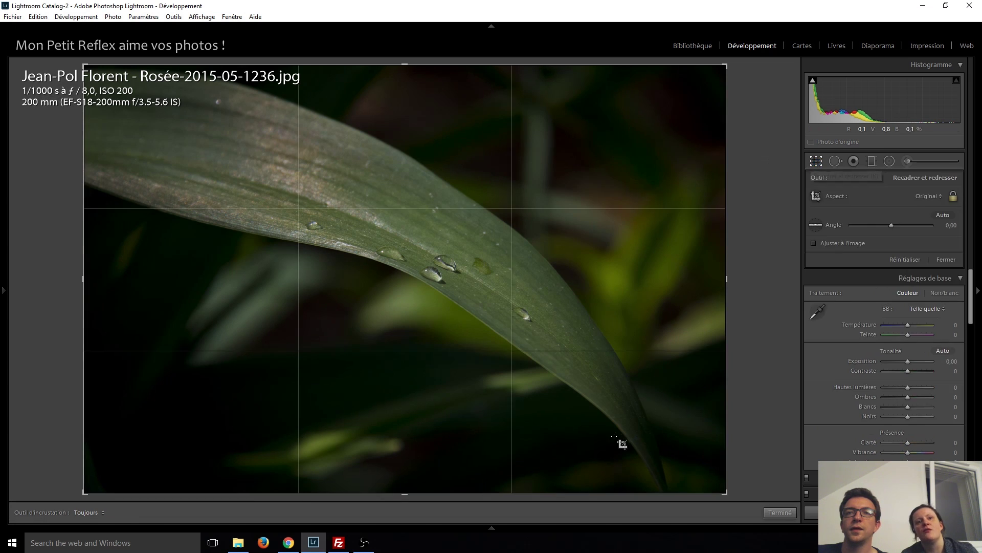
pyautogui.moveTo(718, 493); pyautogui.dragTo(674, 458)
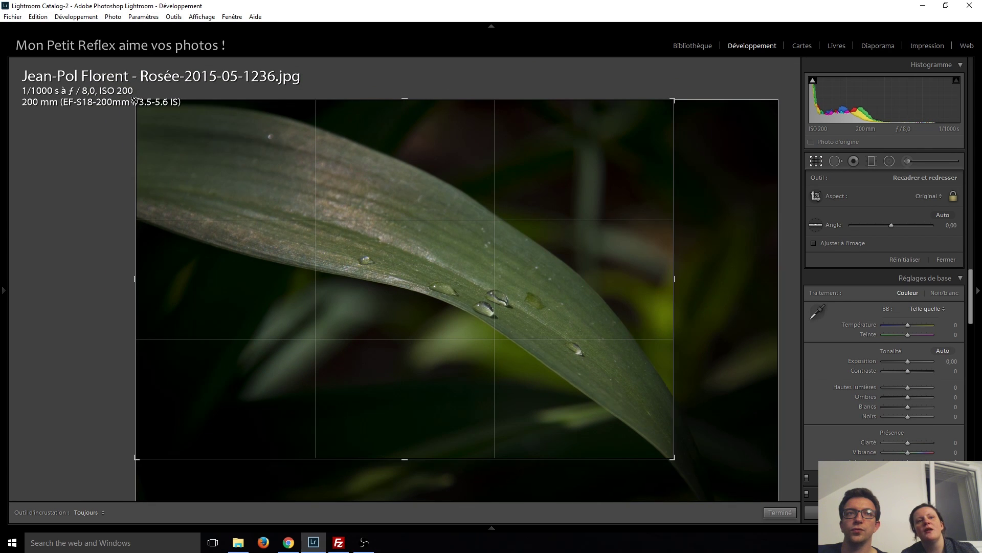
pyautogui.moveTo(136, 100); pyautogui.dragTo(211, 149)
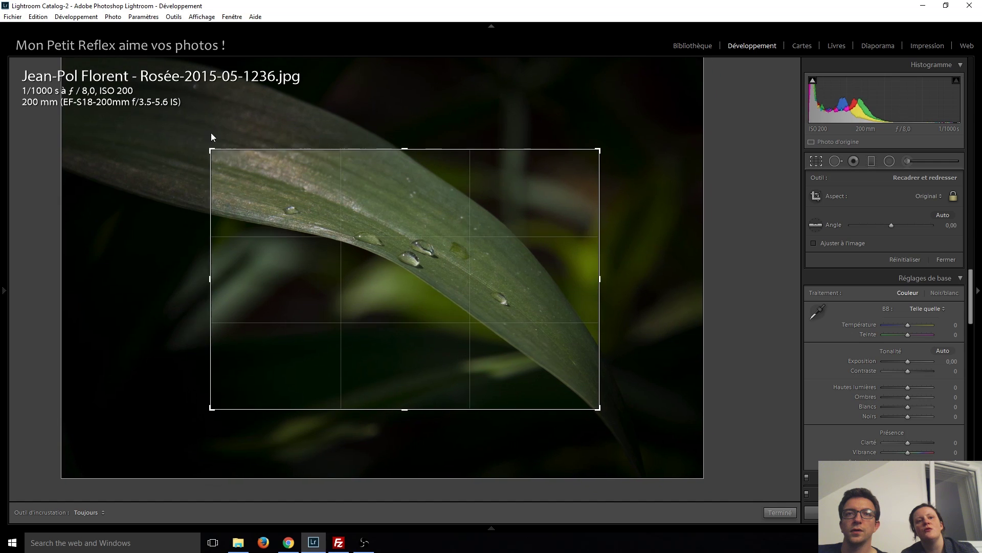
pyautogui.moveTo(298, 256); pyautogui.dragTo(284, 264)
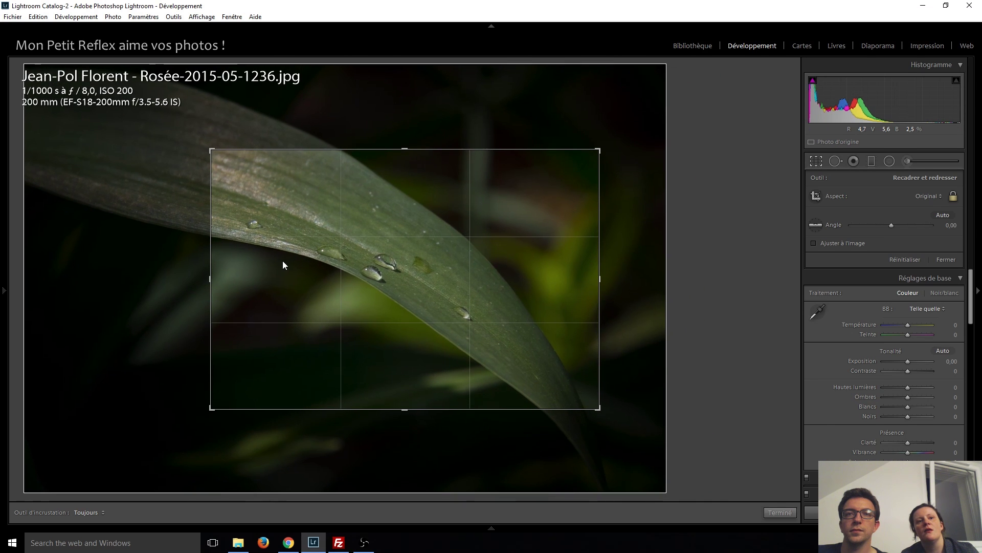
pyautogui.press('Return')
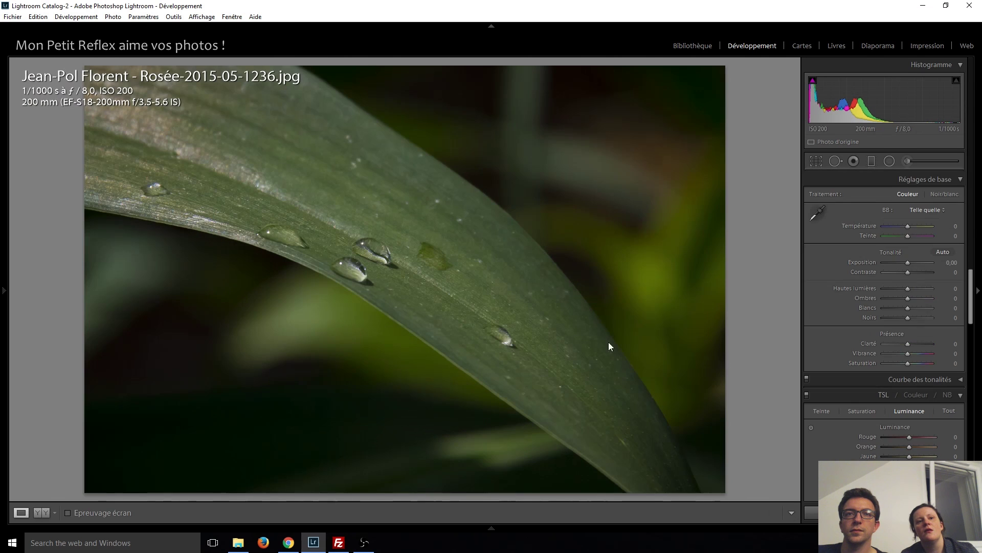
# Compare the tight leaf crop with the original framing through the edit history, and restore the imported state
pyautogui.click(822, 162)
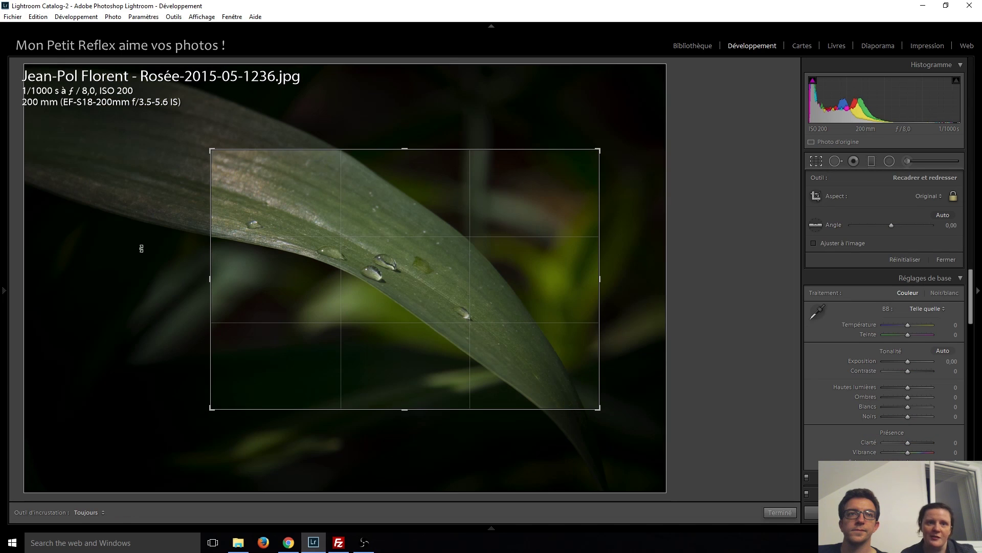
pyautogui.click(821, 163)
pyautogui.moveTo(1, 320)
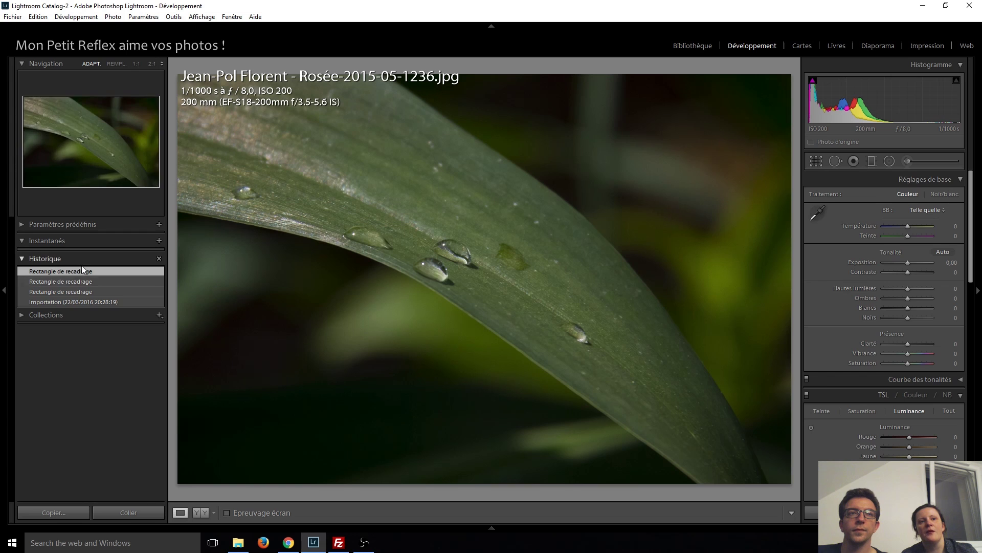
pyautogui.click(75, 301)
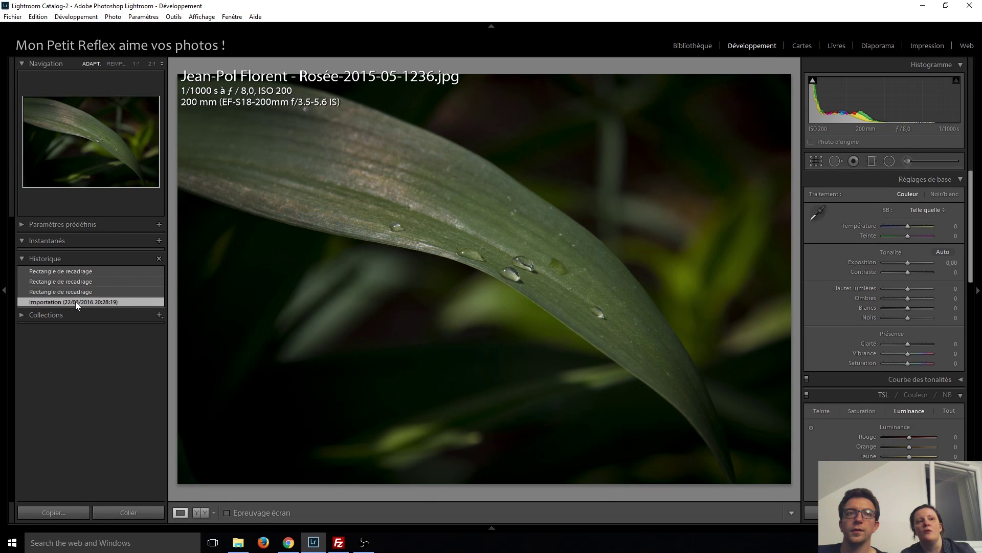
pyautogui.click(84, 275)
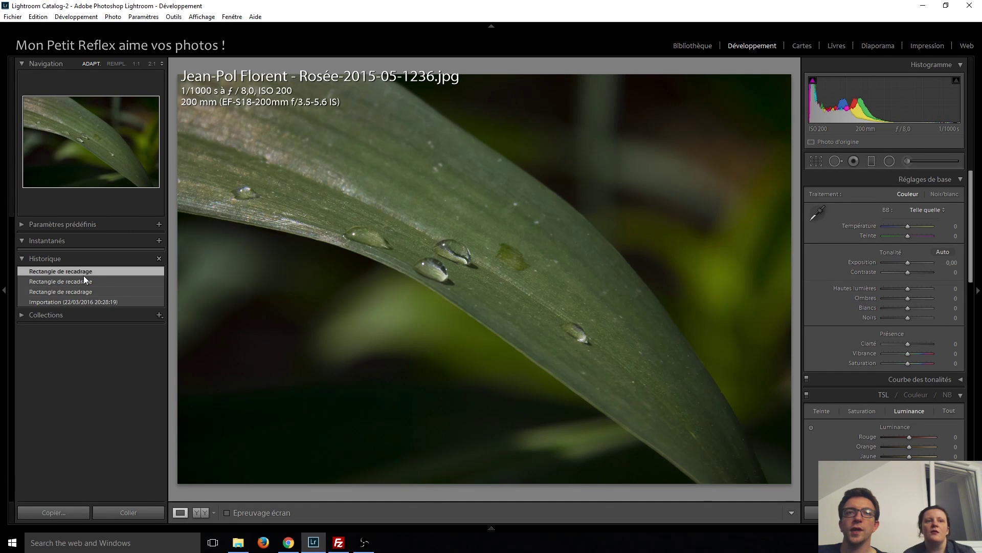
pyautogui.click(71, 299)
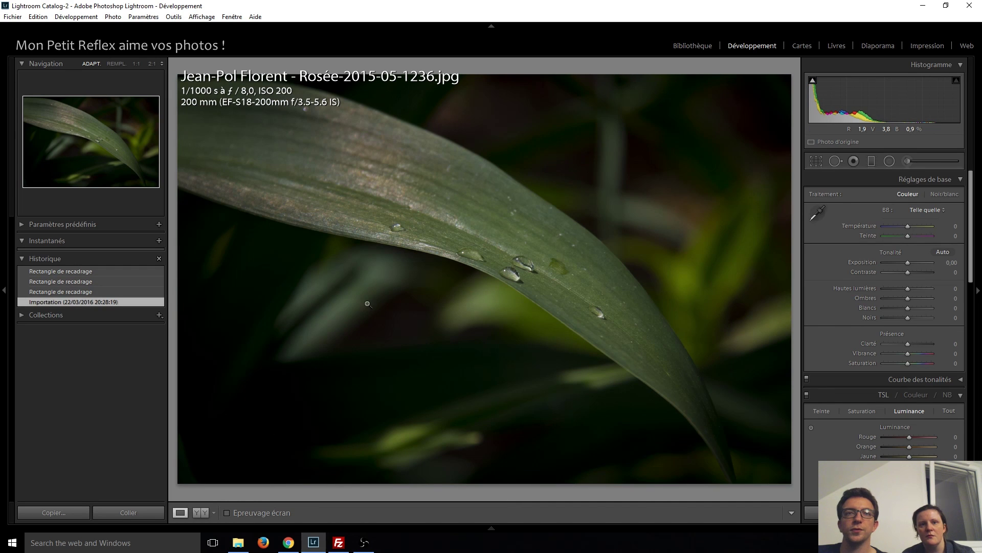
pyautogui.click(3, 285)
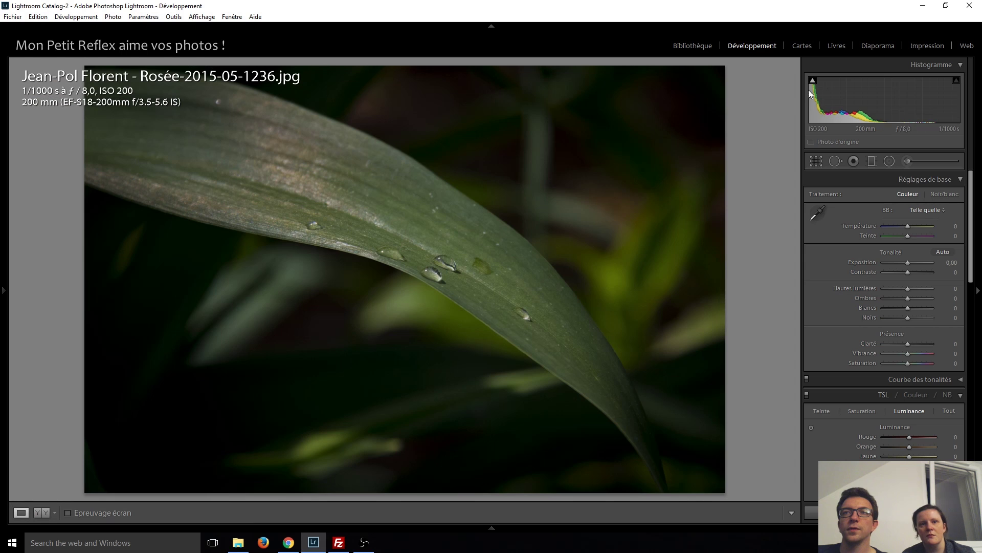
# Crop the leaf photo lightly from its upper-left corner at the original aspect ratio, keeping the leaf tip in frame
pyautogui.click(818, 161)
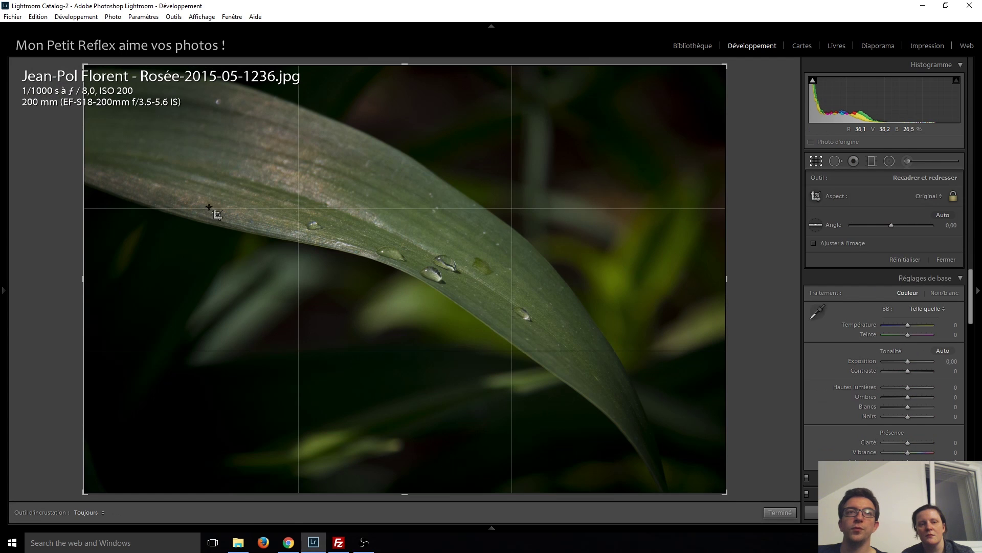
pyautogui.moveTo(85, 66); pyautogui.dragTo(124, 89)
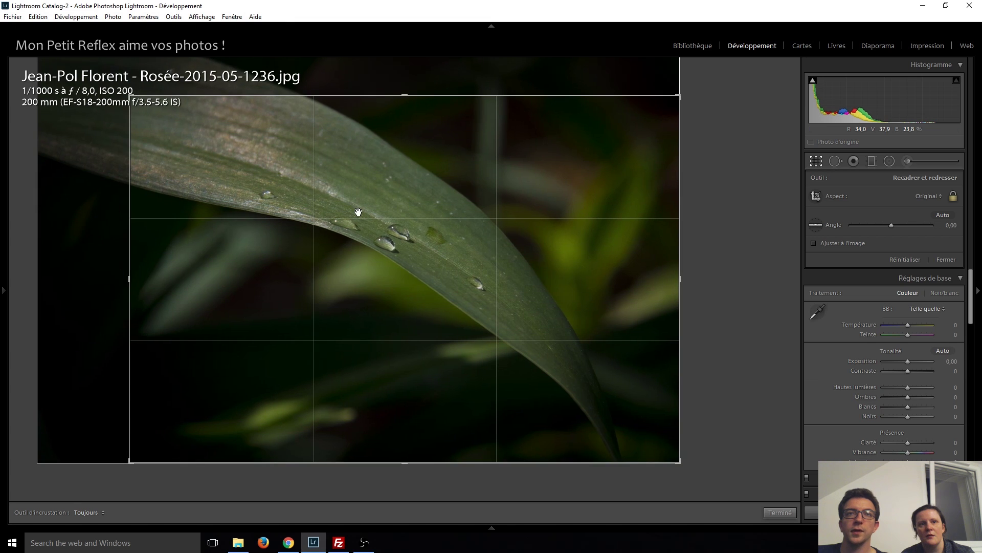
pyautogui.press('Return')
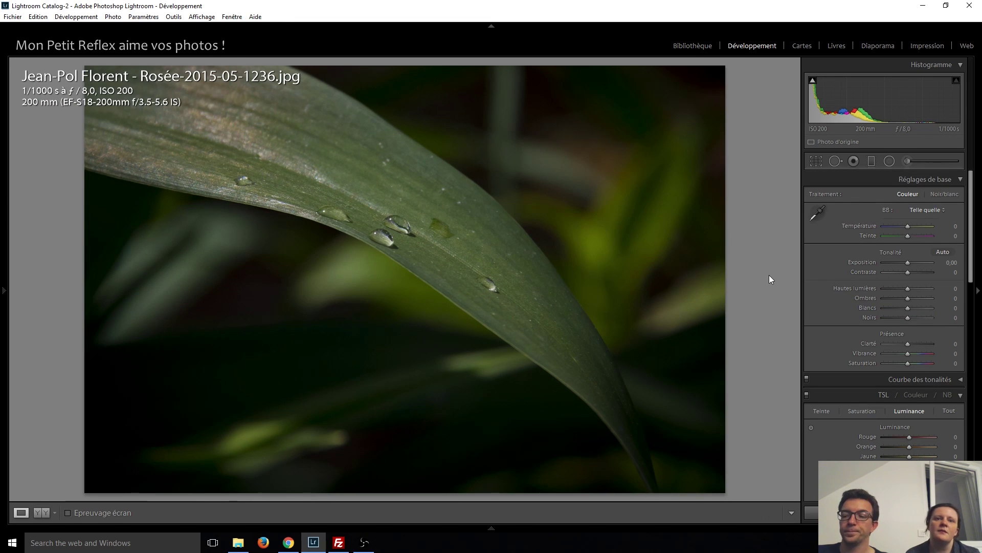
# Advance to the whisky bottle photo and crop out the lower part of the reflection, keeping the original aspect ratio
pyautogui.press('Right')
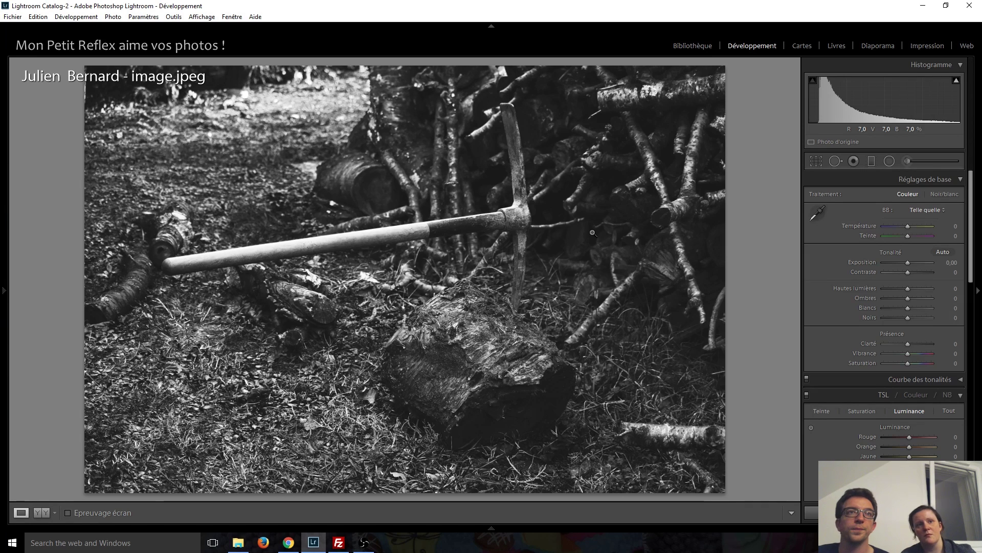
pyautogui.press('Right')
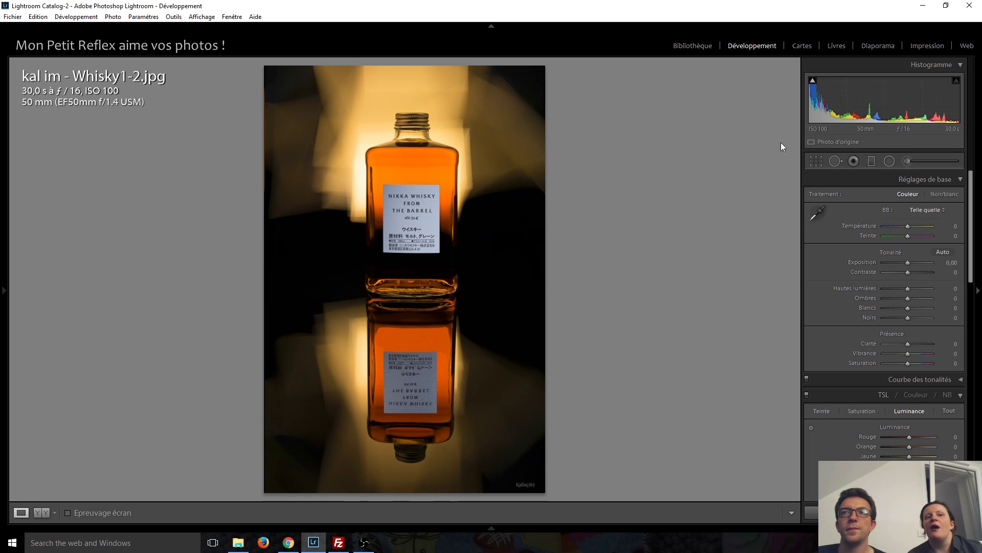
pyautogui.click(816, 161)
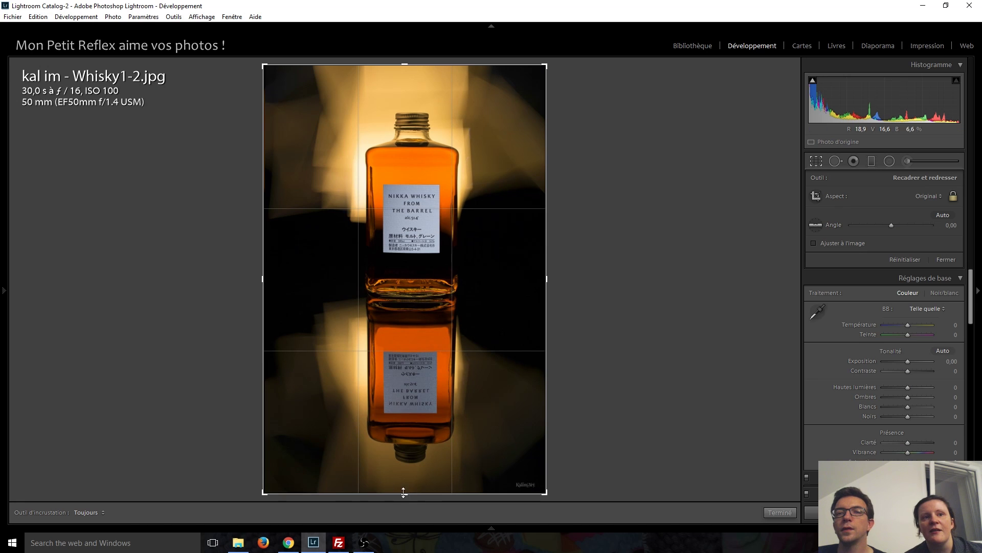
pyautogui.moveTo(407, 494); pyautogui.dragTo(413, 431)
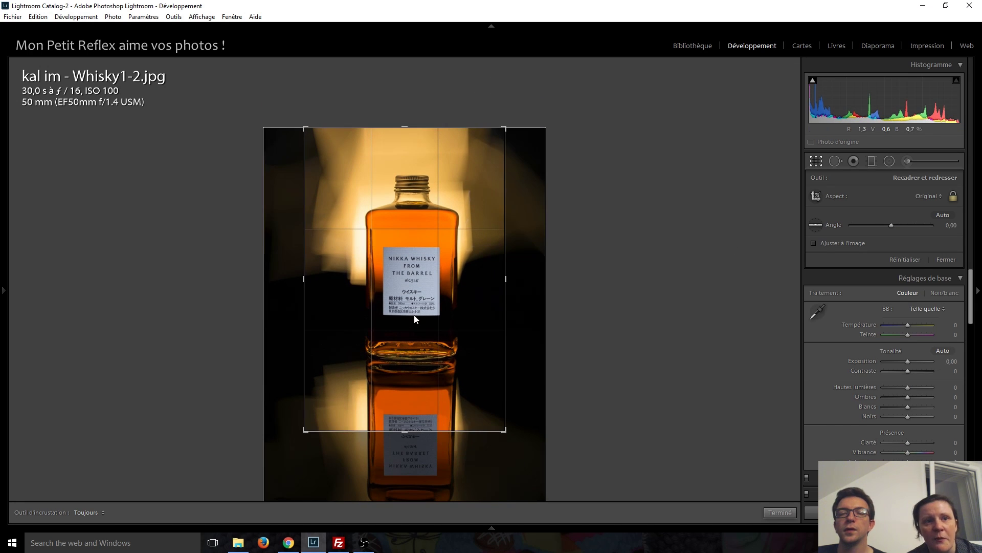
pyautogui.press('Return')
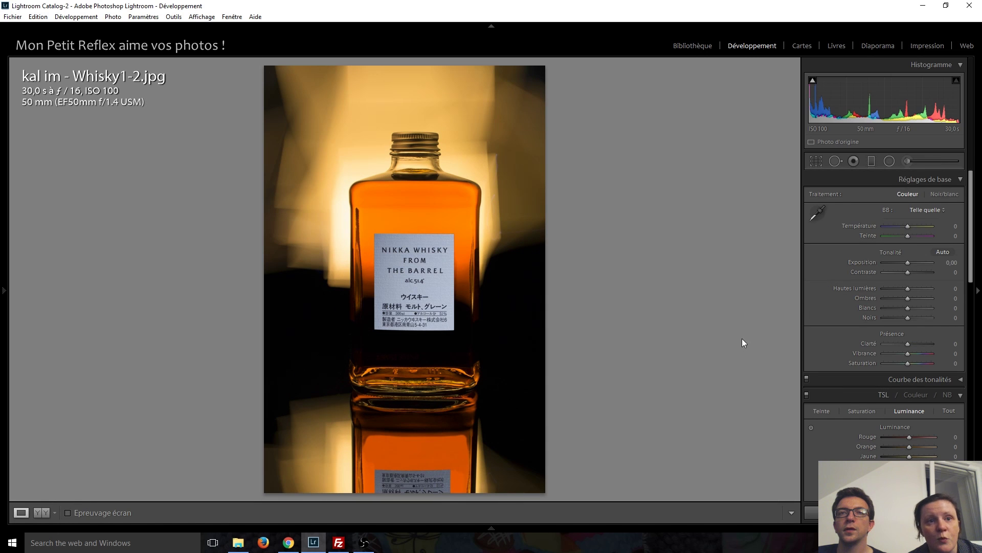
# Tighten the whisky photo's crop above the bottle cap and reposition the image to centre the bottle horizontally
pyautogui.press('r')
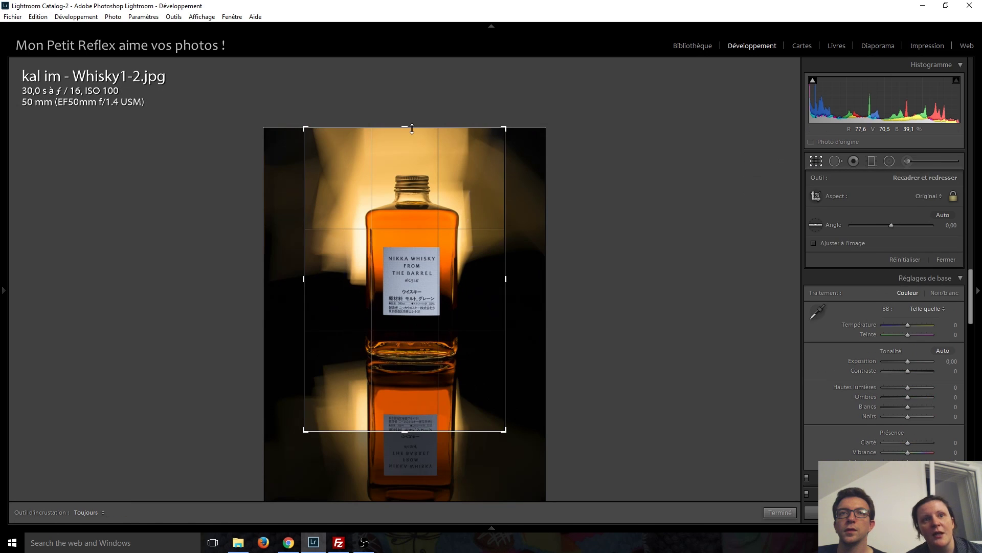
pyautogui.moveTo(412, 129); pyautogui.dragTo(412, 153)
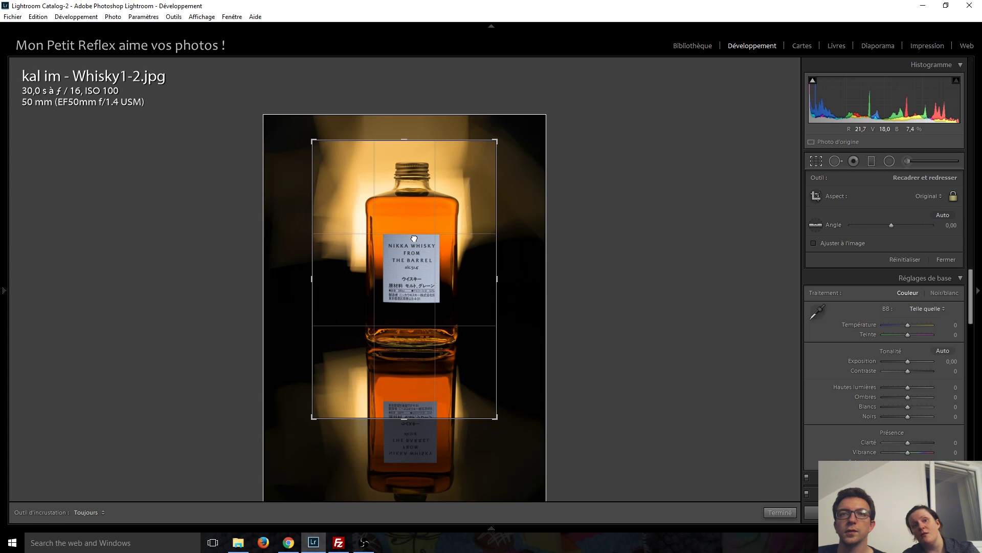
pyautogui.moveTo(414, 239); pyautogui.dragTo(405, 239)
pyautogui.press('Return')
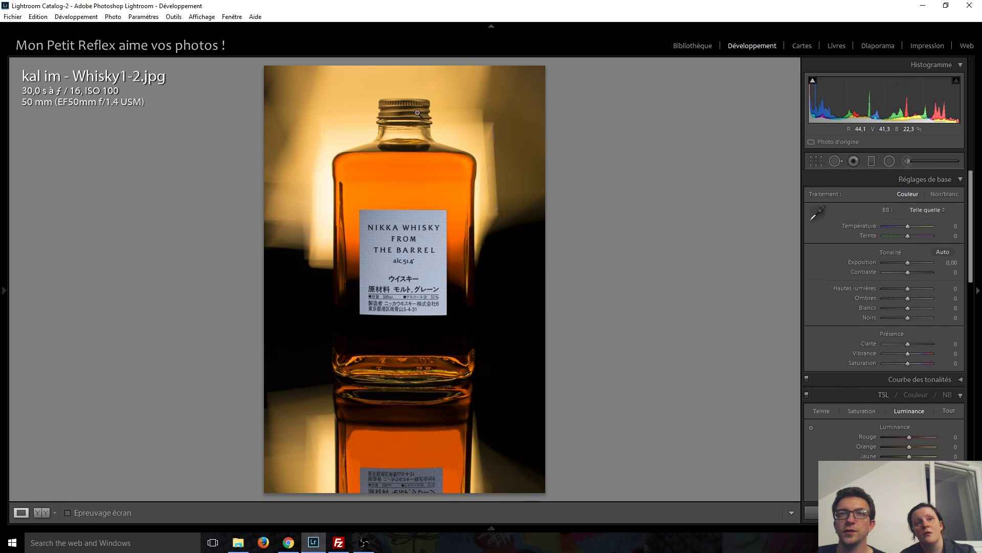
# Paint over the whisky bottle's cap with an adjustment brush of size 4 and exposure 0.50
pyautogui.click(890, 162)
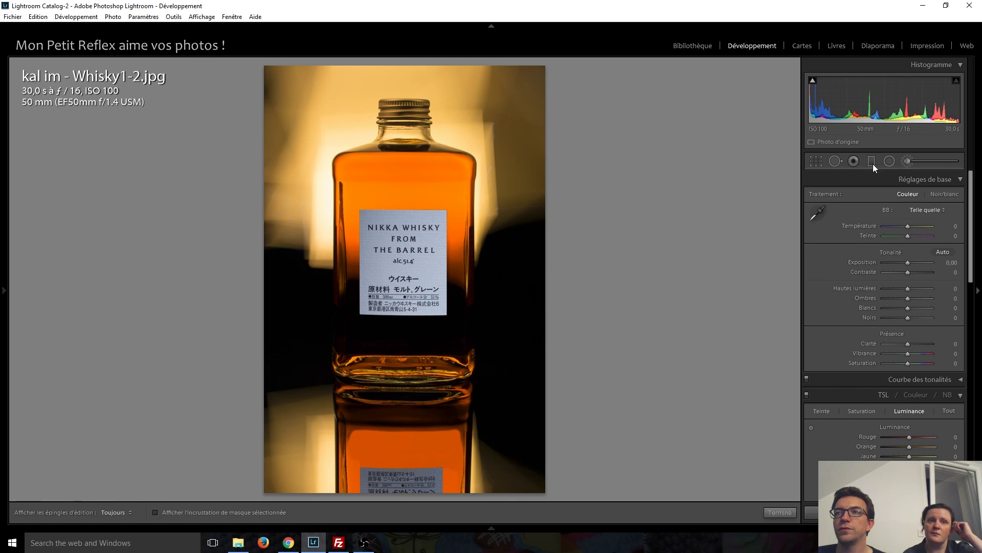
pyautogui.doubleClick(821, 192)
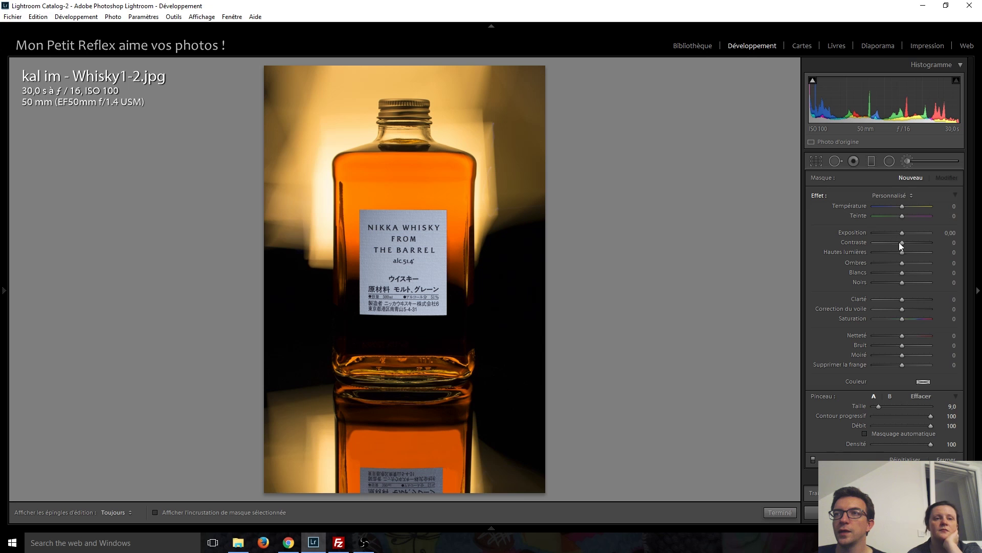
pyautogui.click(904, 232)
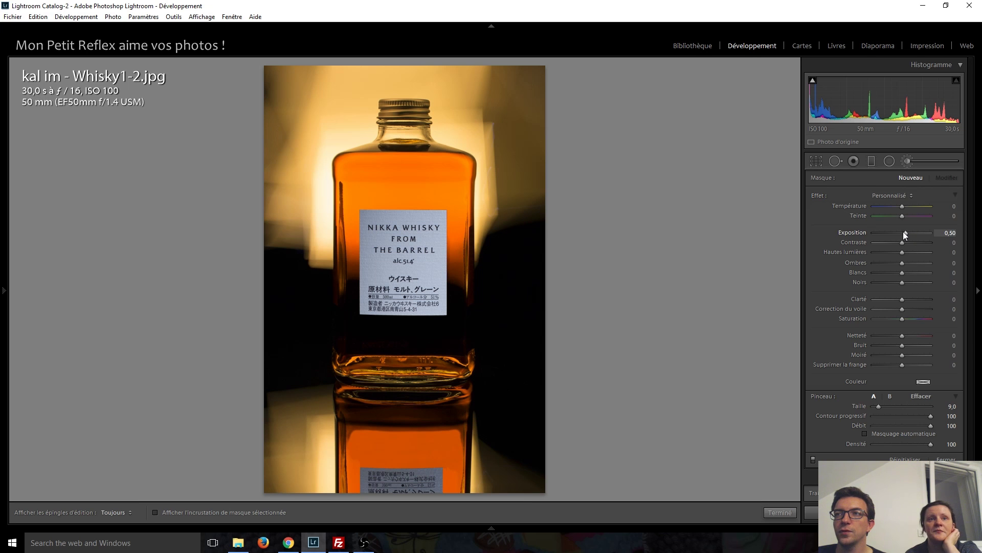
pyautogui.scroll(-5, 425, 164)
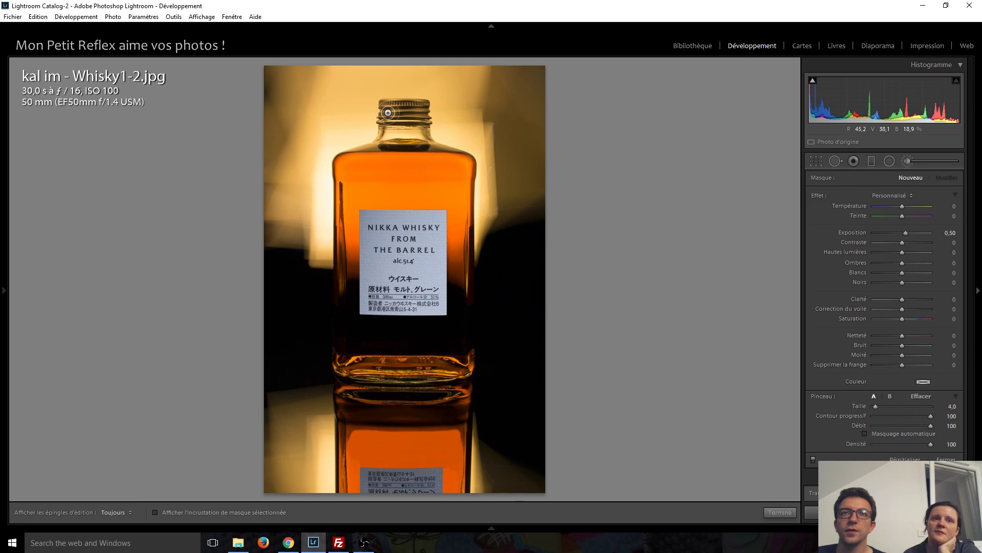
pyautogui.press('h')
pyautogui.click(388, 111)
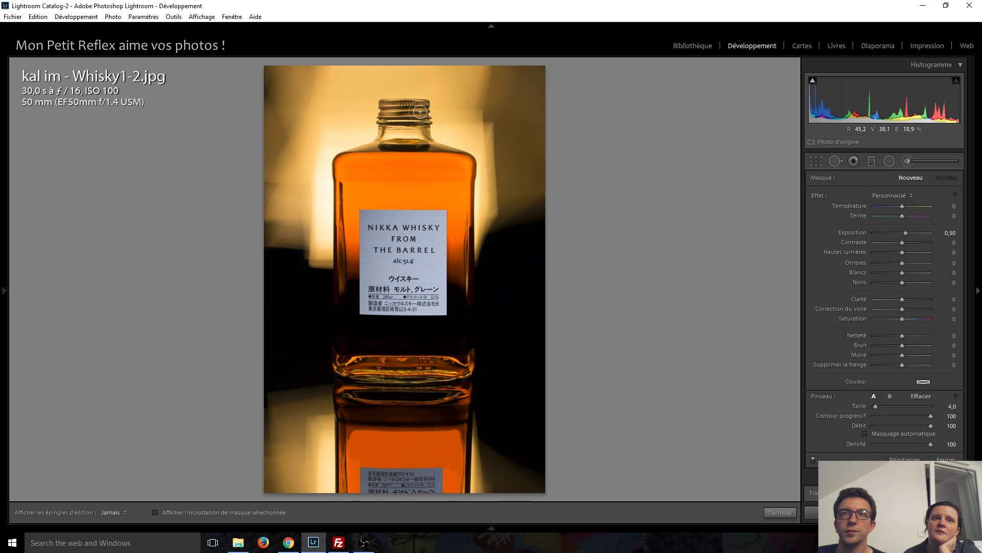
# Raise the exposure of the bottle cap's brush adjustment to 1.30
pyautogui.doubleClick(904, 231)
pyautogui.press('Up')
pyautogui.press('Up')
pyautogui.press('Up')
pyautogui.press('Up')
pyautogui.press('Up')
pyautogui.press('Up')
pyautogui.press('Up')
pyautogui.press('Up')
pyautogui.press('Up')
pyautogui.press('Up')
pyautogui.press('Up')
pyautogui.press('Up')
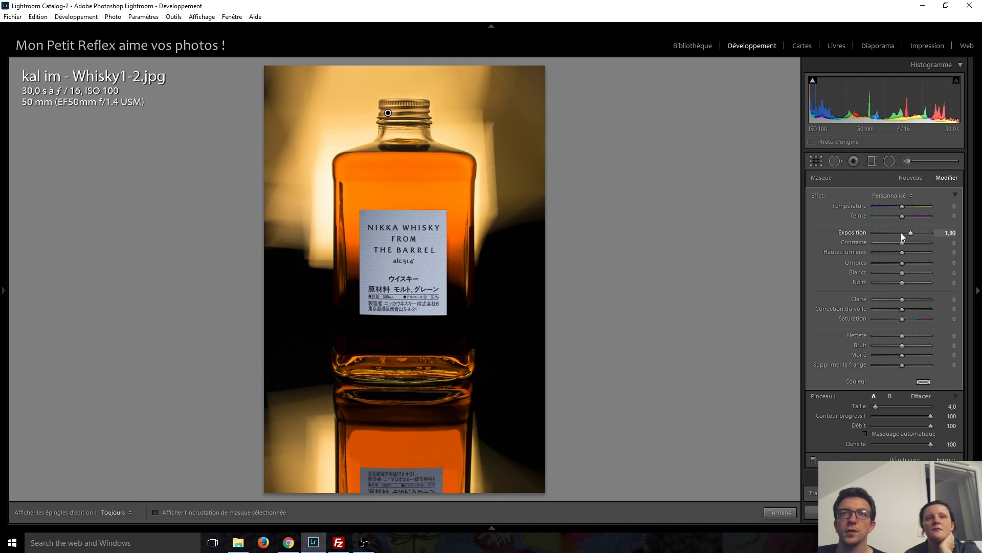
# Brighten the bottle label with a new brush adjustment at exposure 0.50, enlarging the brush to size 13, and finish the local adjustments
pyautogui.click(909, 178)
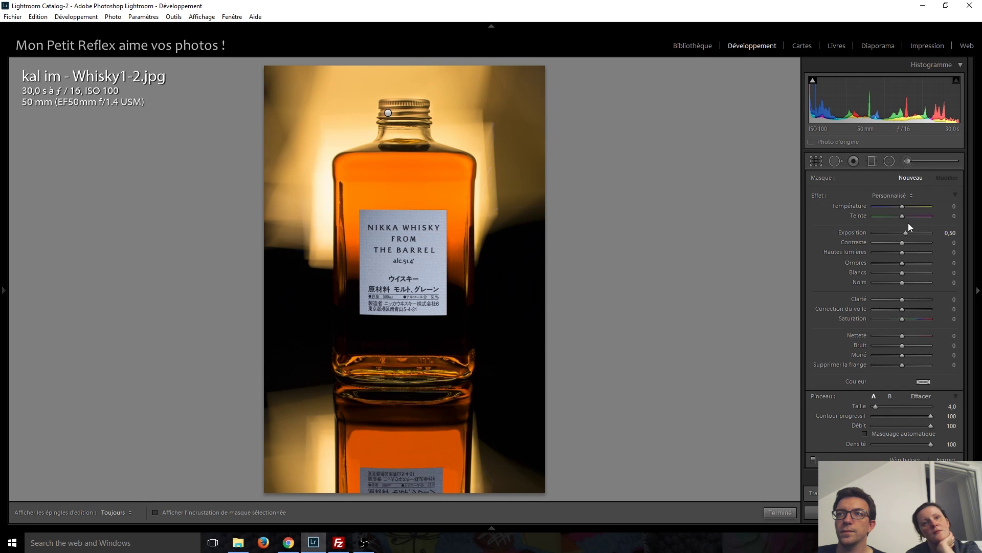
pyautogui.scroll(5, 396, 220)
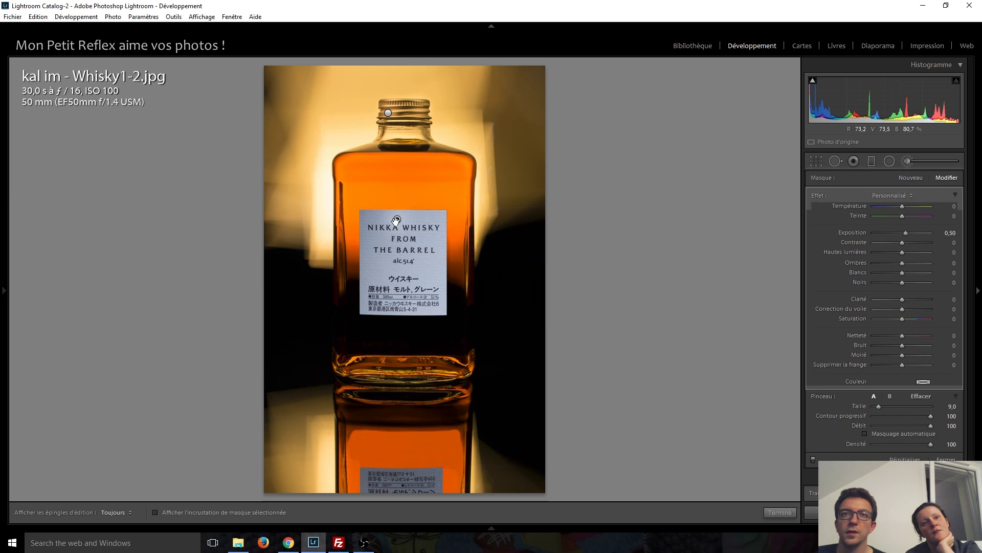
pyautogui.click(397, 220)
pyautogui.press('h')
pyautogui.scroll(4, 439, 253)
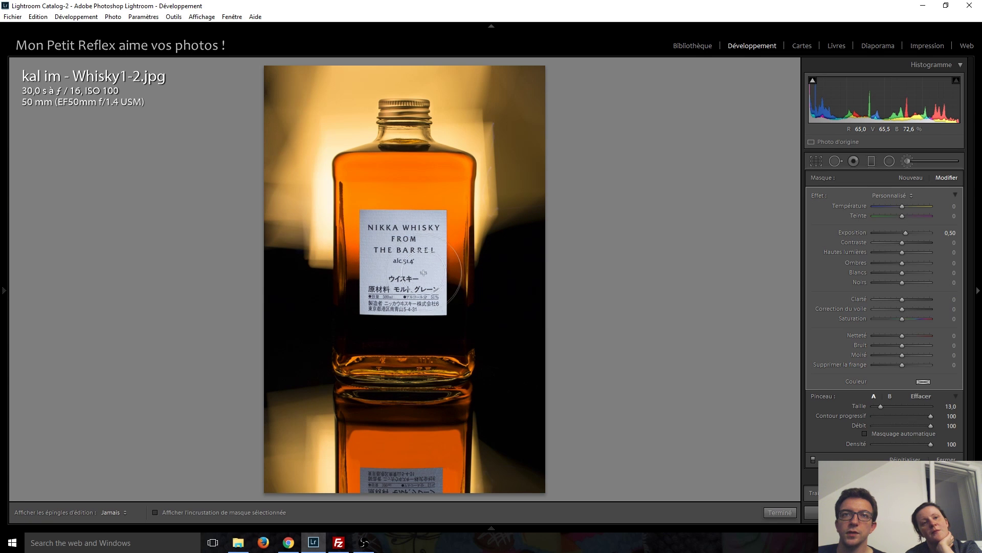
pyautogui.click(907, 161)
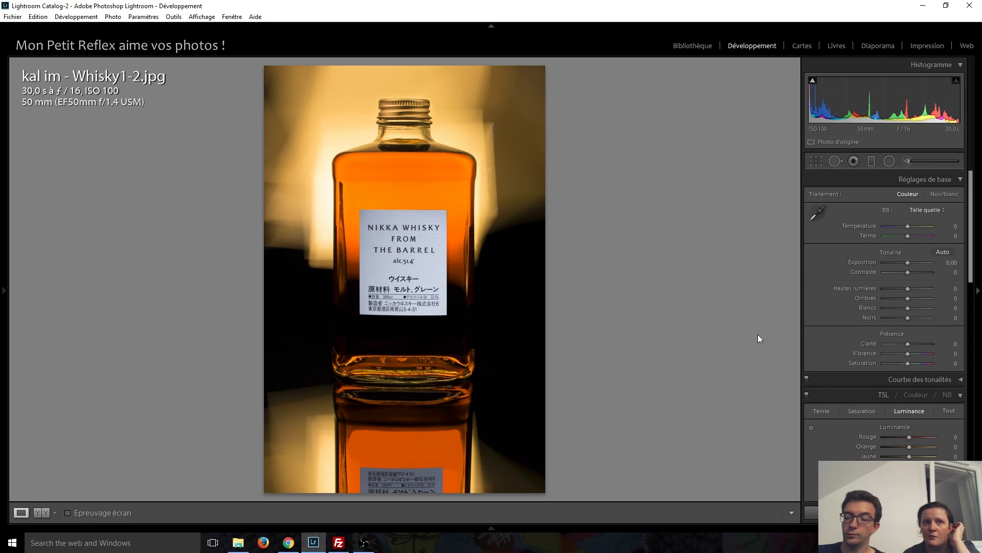
# Advance to the snowy road photo and crop off the blurred foreground marking, without keeping the original aspect ratio
pyautogui.press('Right')
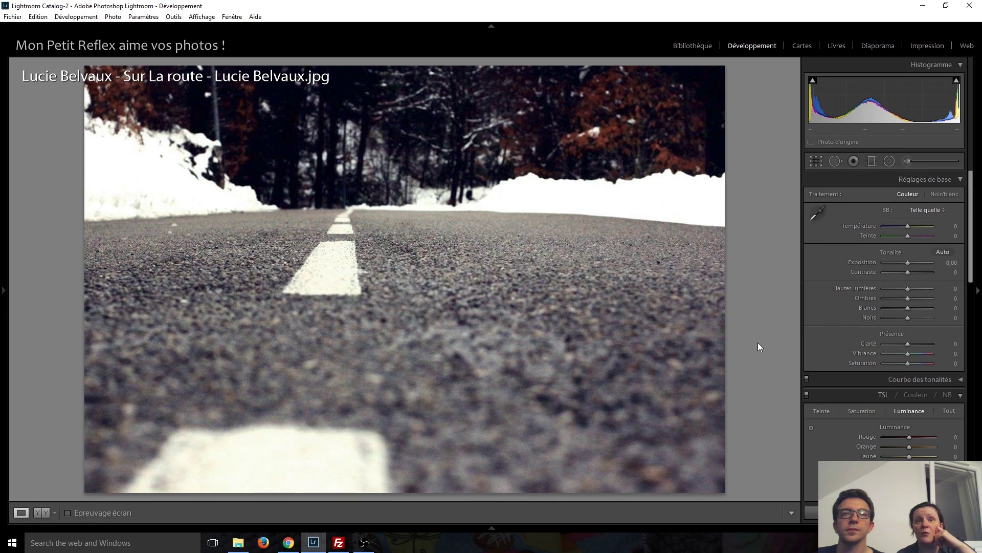
pyautogui.click(815, 160)
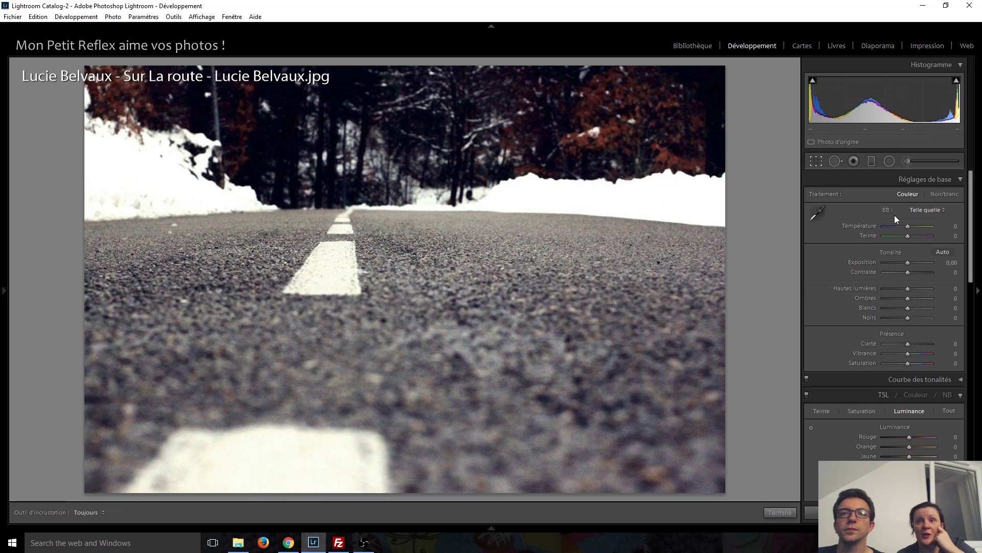
pyautogui.moveTo(404, 493); pyautogui.dragTo(404, 419)
pyautogui.click(955, 196)
pyautogui.press('Return')
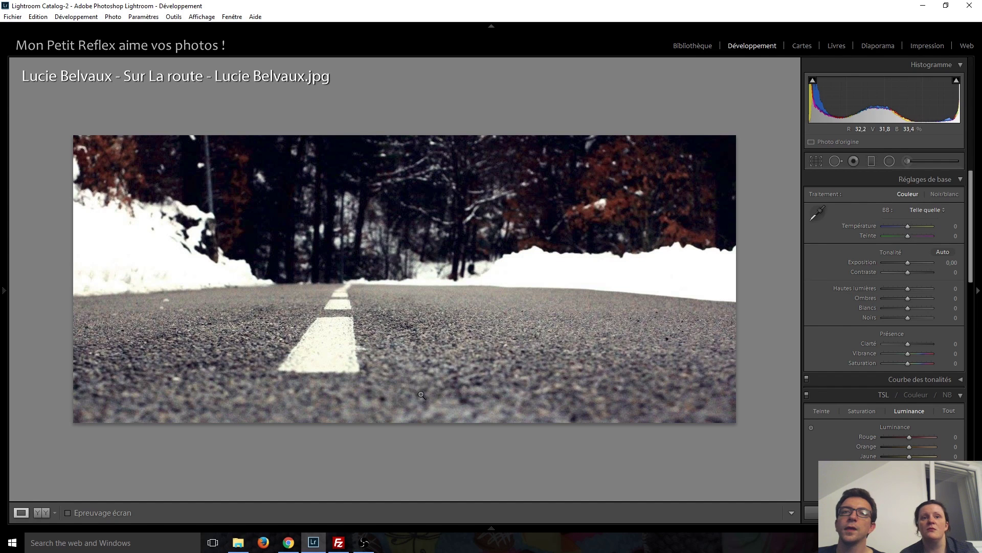
# Try a narrower panoramic crop of the road photo, with its lower edge cutting through the central white dash
pyautogui.click(816, 161)
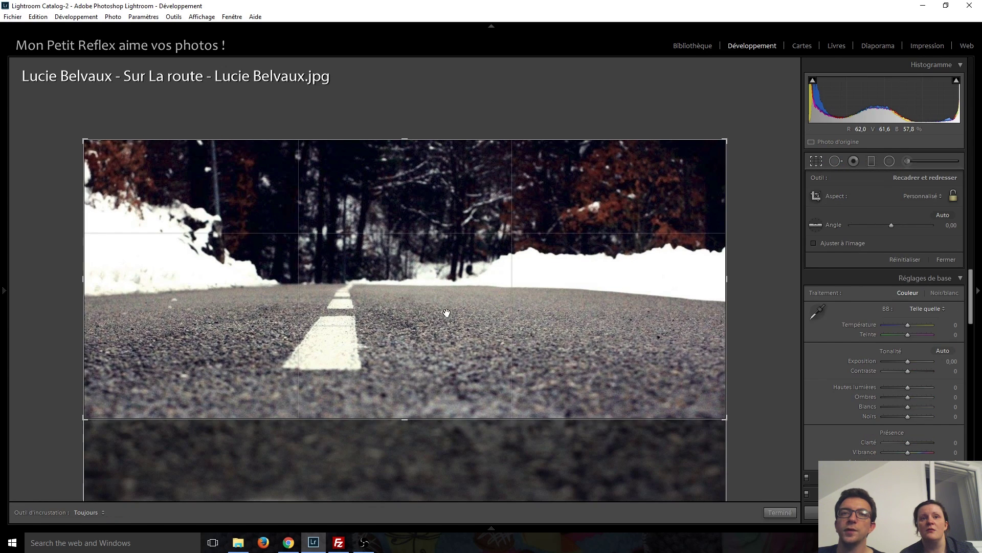
pyautogui.moveTo(405, 422); pyautogui.dragTo(401, 383)
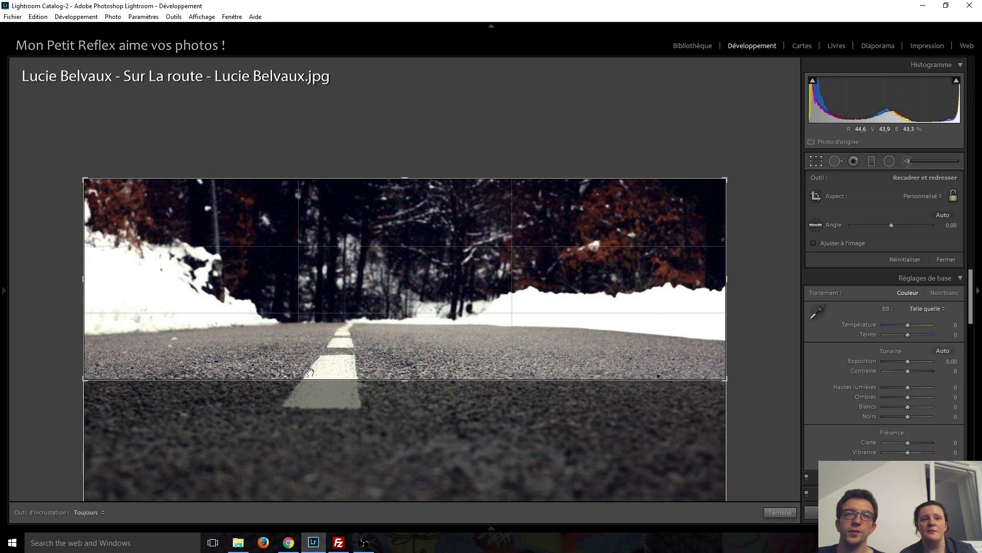
pyautogui.press('Return')
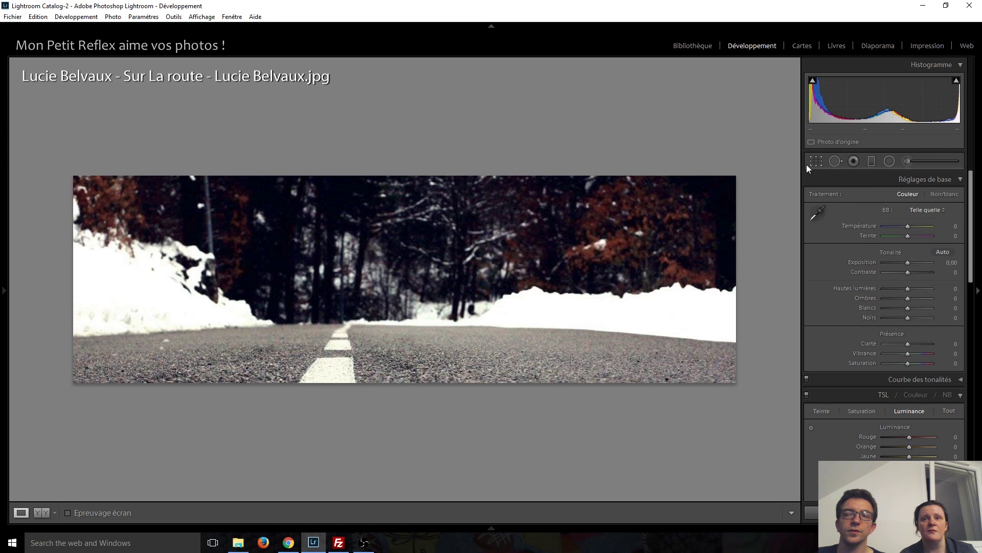
# Extend the road photo's crop back to the full original frame
pyautogui.click(820, 162)
pyautogui.moveTo(406, 378); pyautogui.dragTo(408, 511)
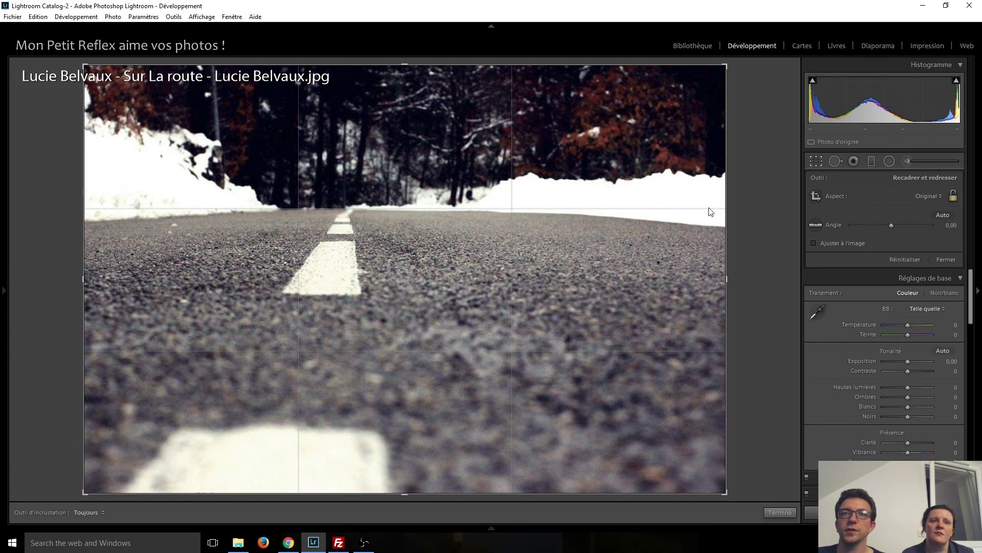
pyautogui.press('Return')
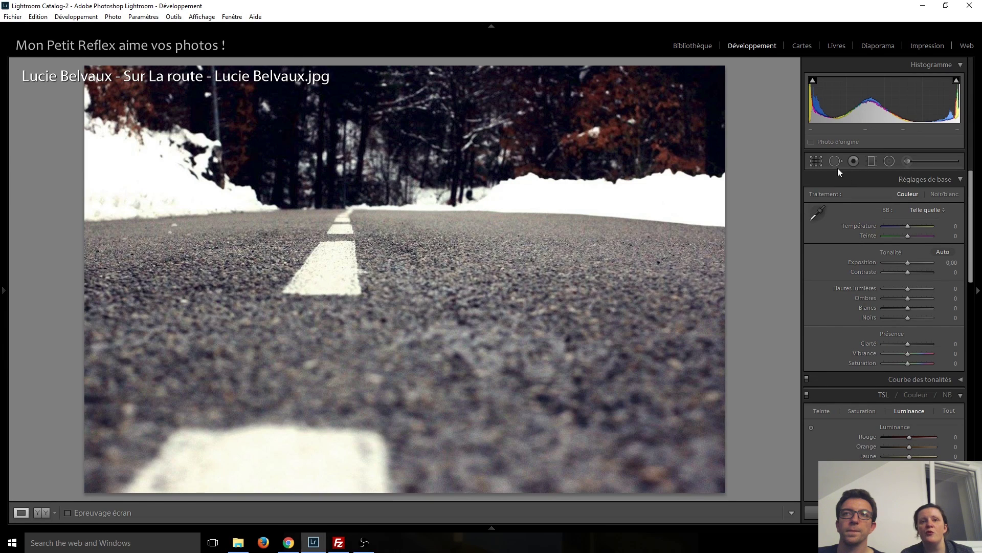
# Crop the road photo just above the foreground marking, and trim slightly more of the blurred asphalt below the central dash
pyautogui.press('r')
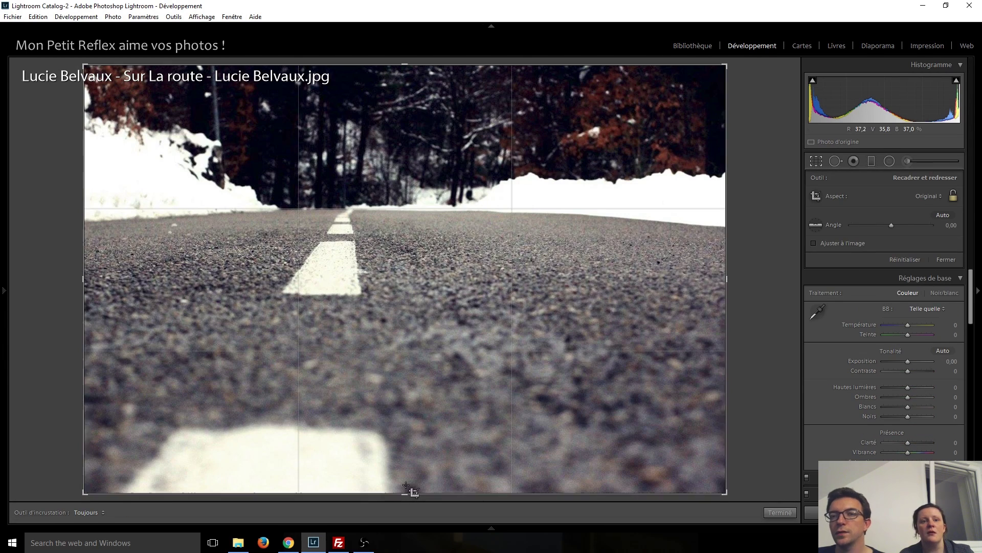
pyautogui.moveTo(406, 491); pyautogui.dragTo(405, 450)
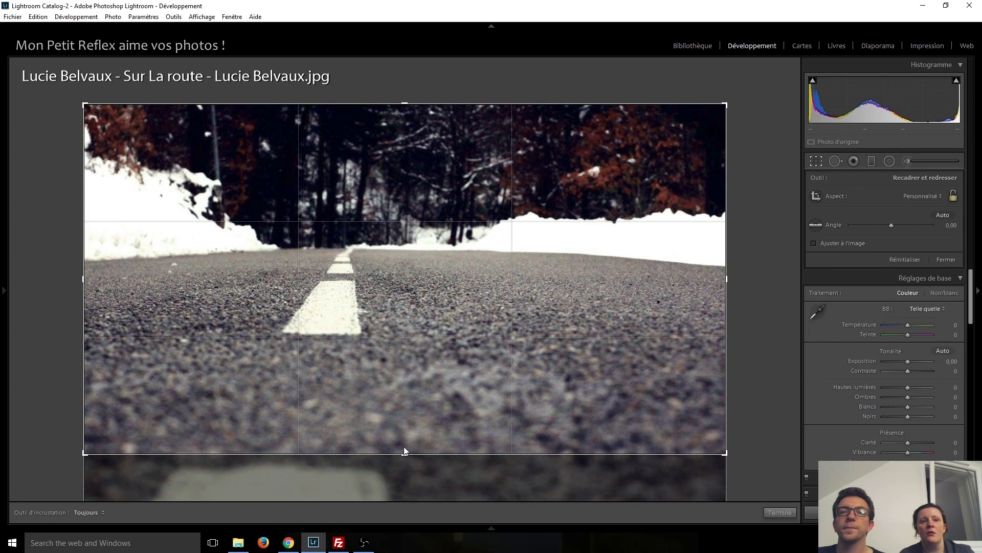
pyautogui.press('r')
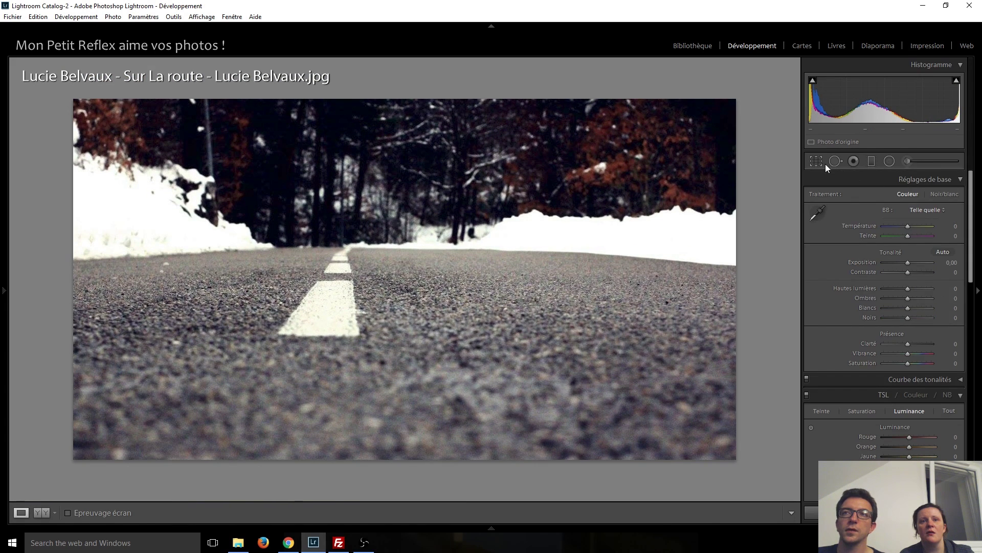
pyautogui.click(822, 162)
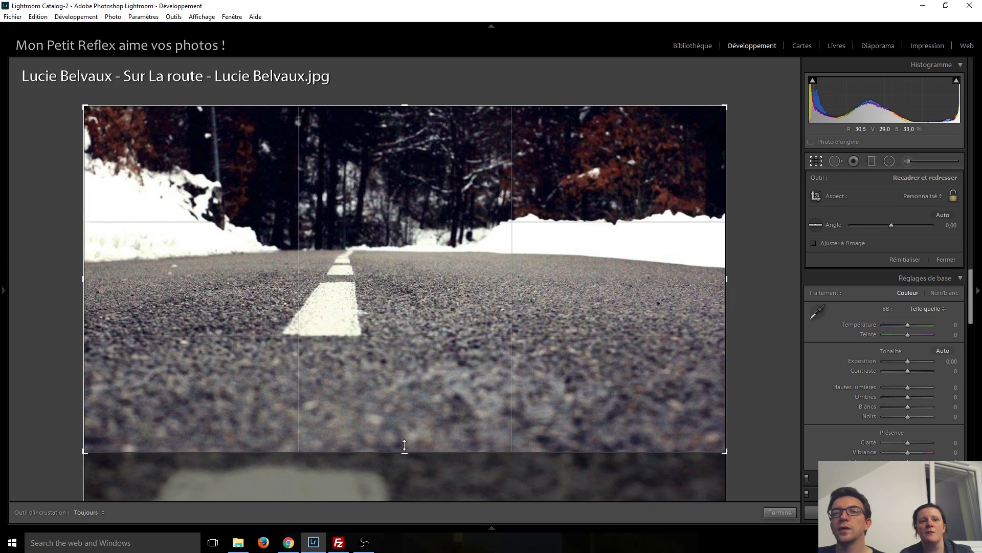
pyautogui.moveTo(404, 445); pyautogui.dragTo(407, 435)
pyautogui.press('r')
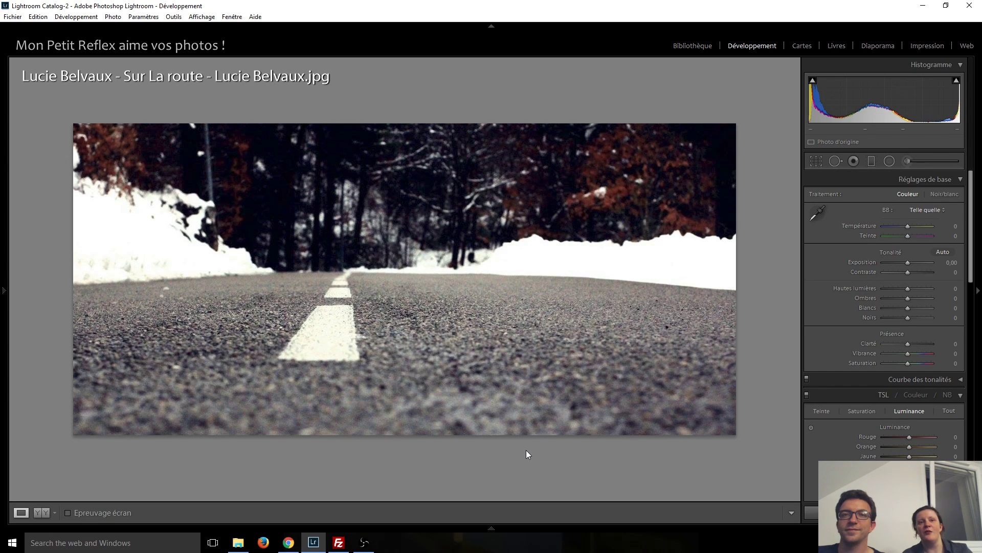
# Advance to the flower bud photo, and filter the library grid to show only yellow-labelled photos instead of purple ones
pyautogui.press('Right')
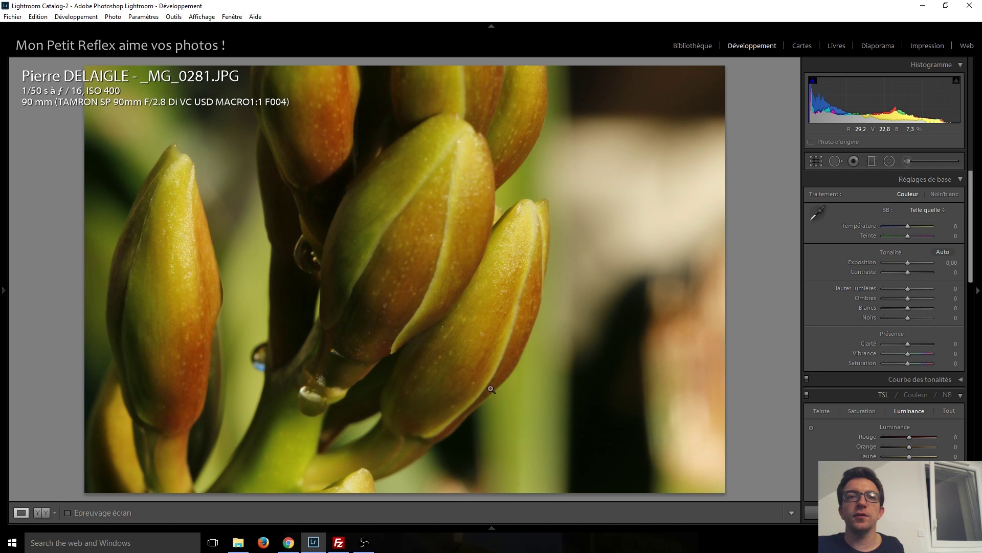
pyautogui.click(2, 425)
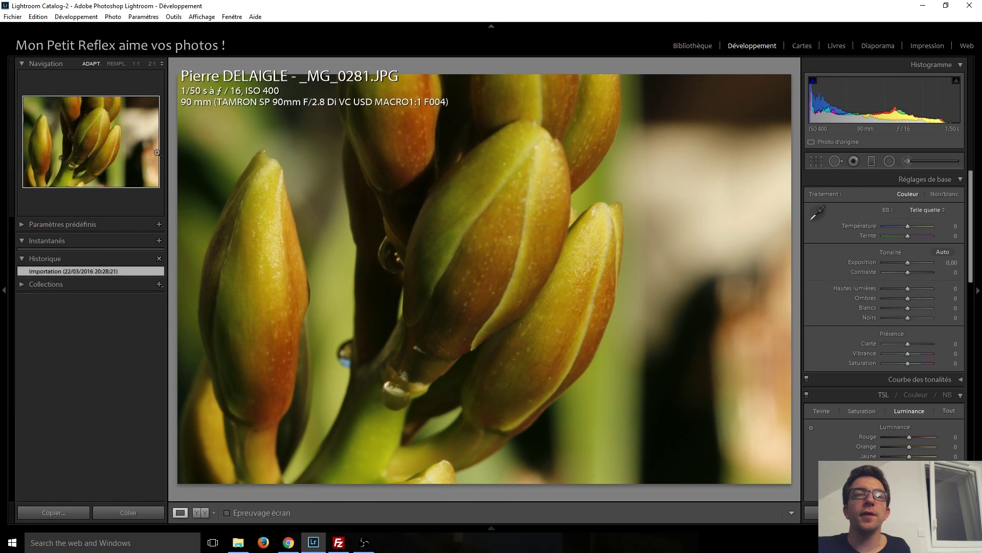
pyautogui.click(696, 45)
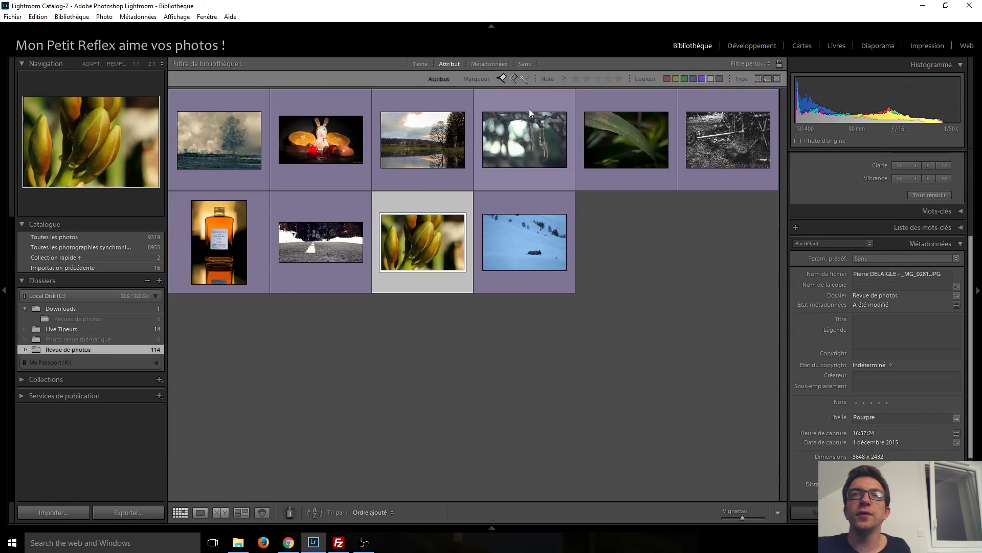
pyautogui.click(675, 79)
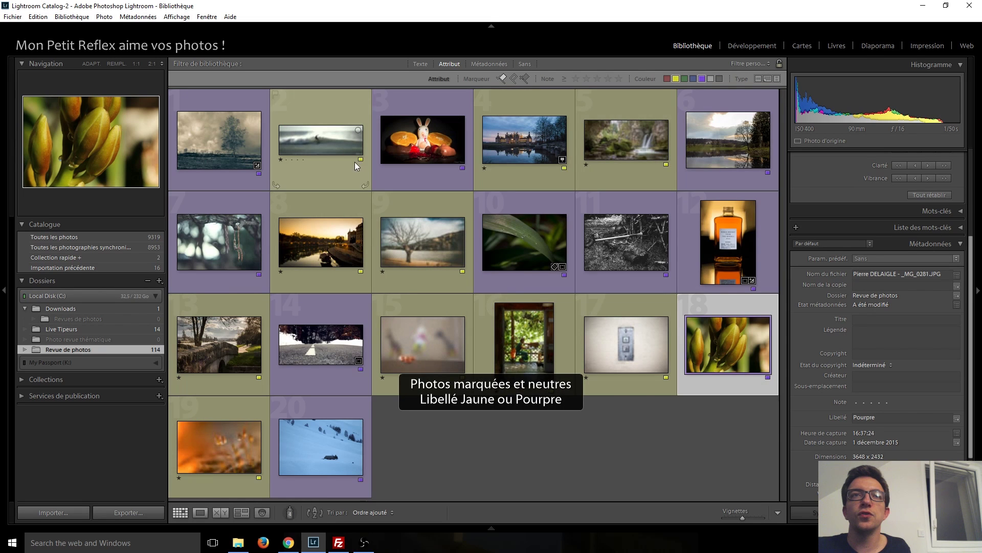
pyautogui.click(703, 80)
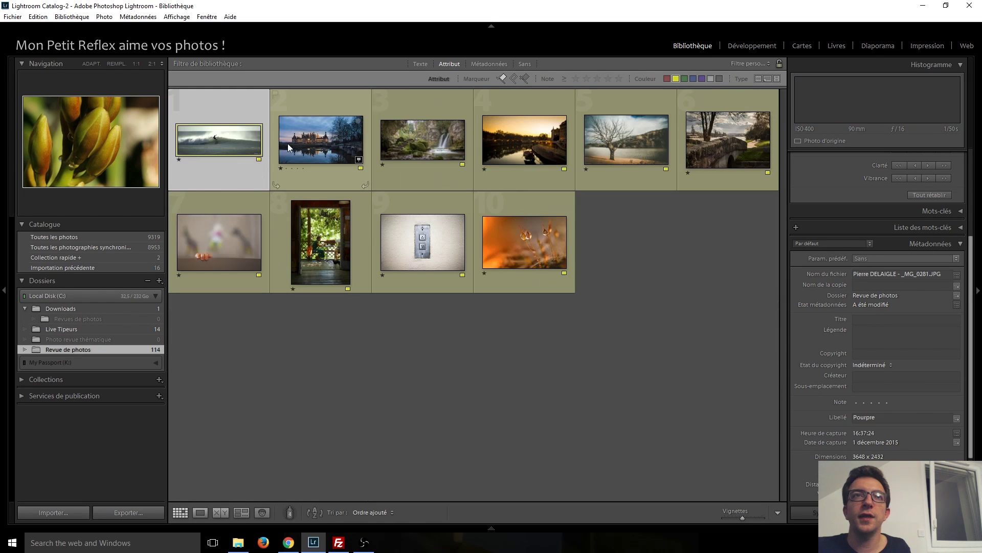
# Open the surfer photo from the grid for developing, with the left side panel hidden
pyautogui.doubleClick(232, 143)
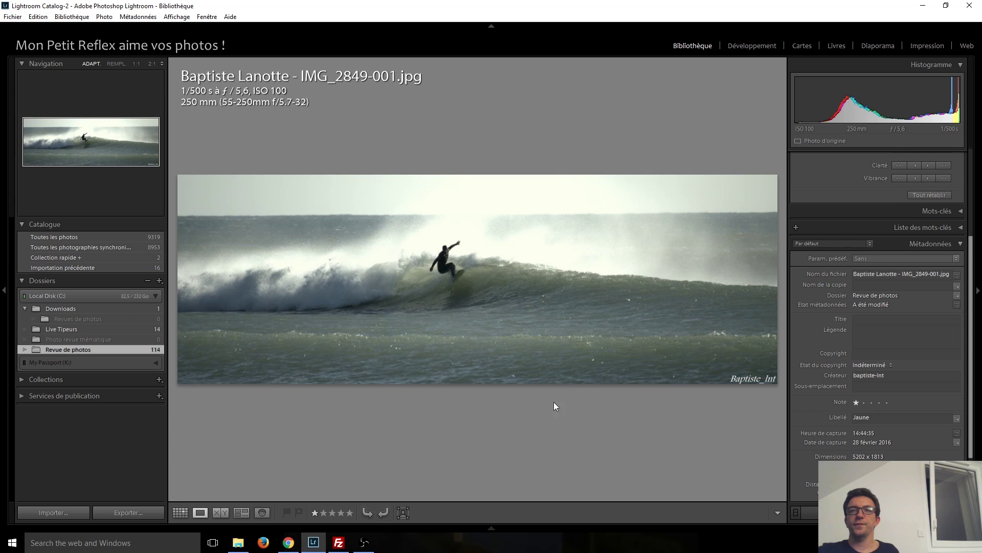
pyautogui.click(2, 318)
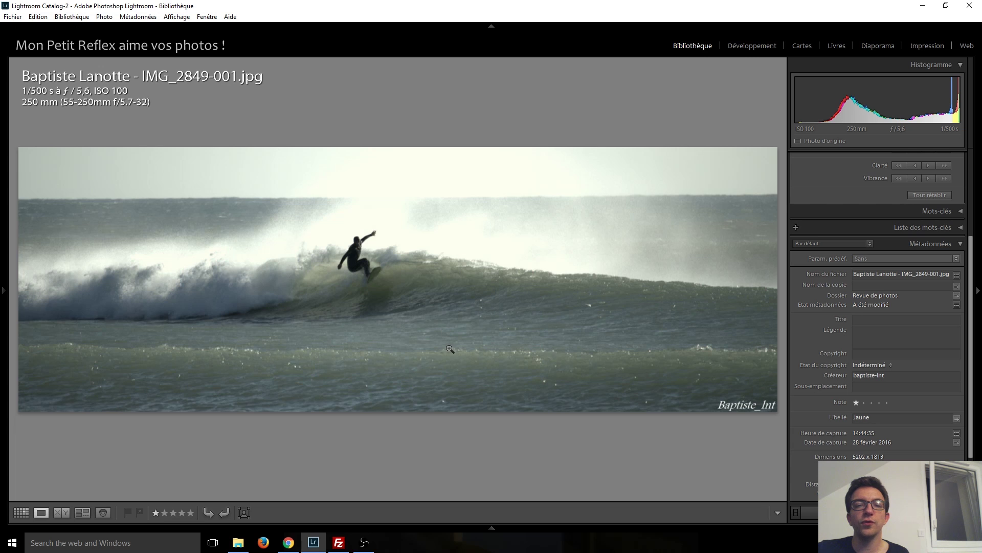
pyautogui.click(747, 46)
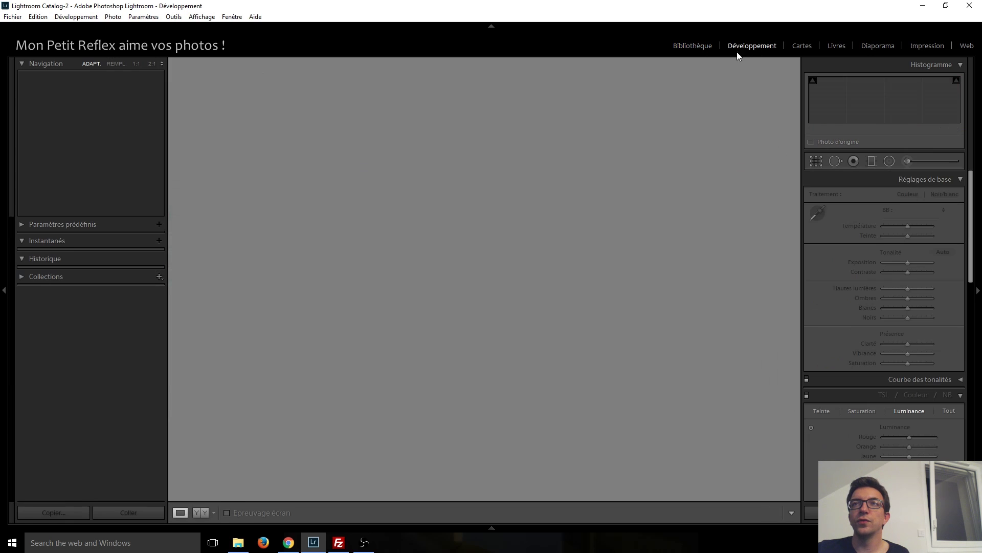
pyautogui.click(1, 351)
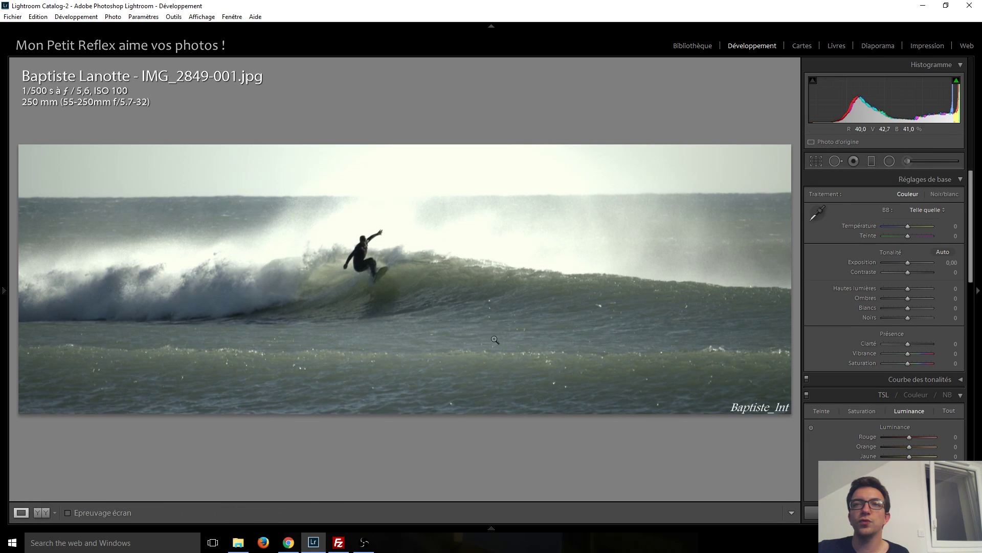
# Set the surfer photo's saturation to +21 and shift the wave's yellowish tones toward green through the hue adjustments
pyautogui.moveTo(907, 363); pyautogui.dragTo(913, 366)
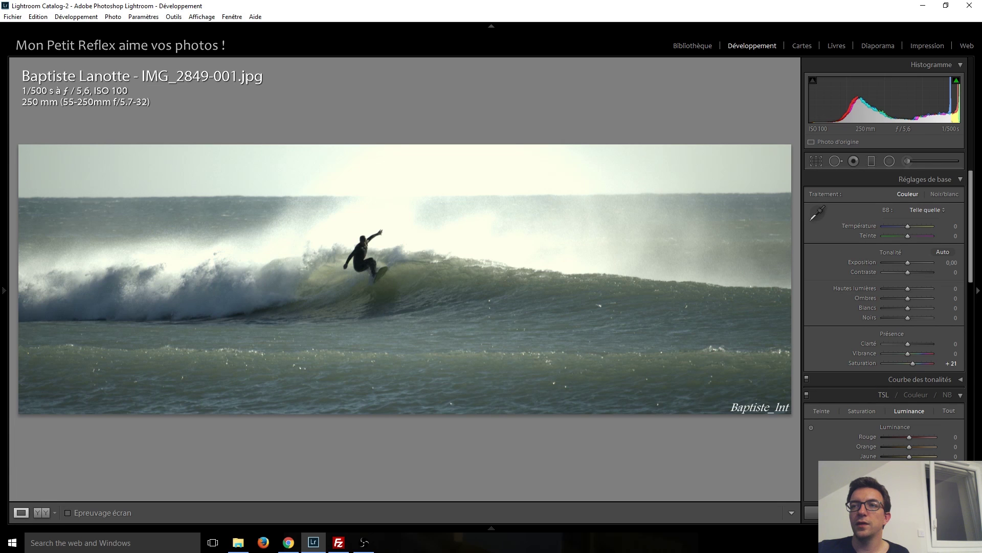
pyautogui.click(873, 412)
pyautogui.click(821, 410)
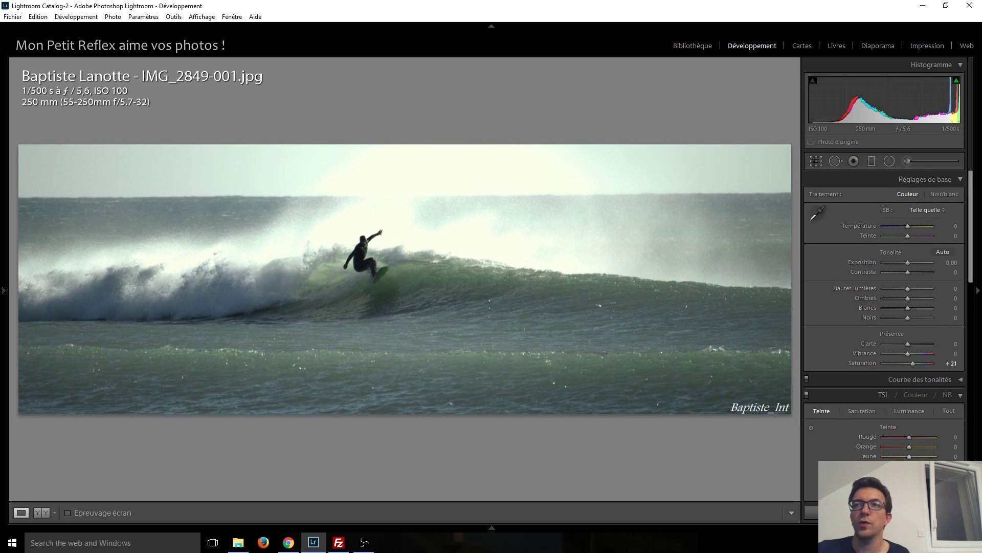
# Convert the surfer photo to black and white
pyautogui.click(944, 397)
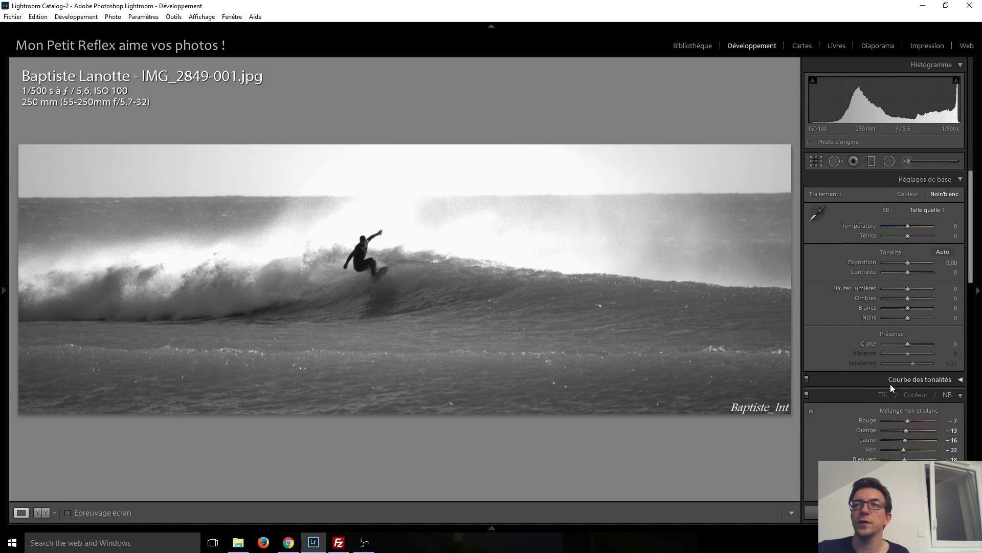
# Restore the surfer photo's colour treatment and advance to the Château de Chambord photo
pyautogui.click(880, 397)
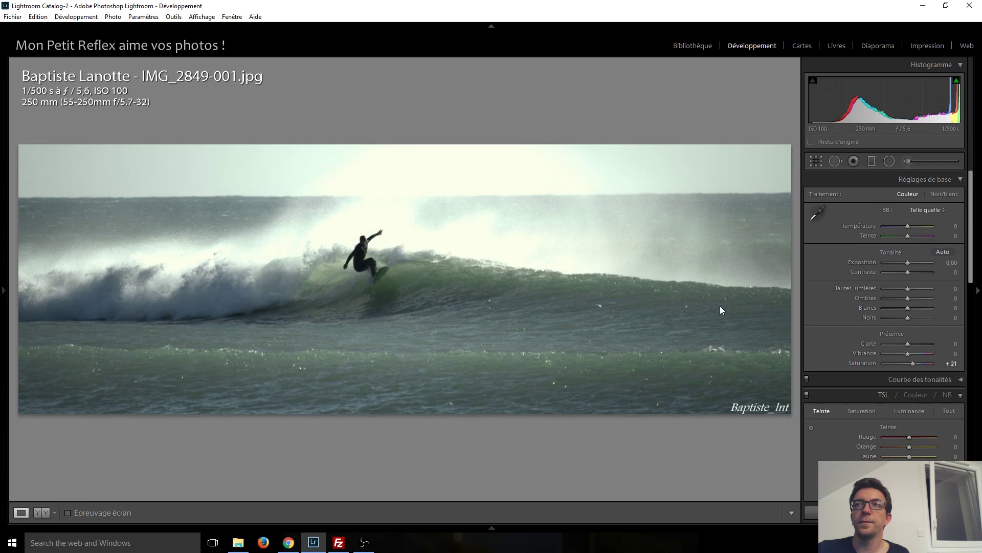
pyautogui.press('Right')
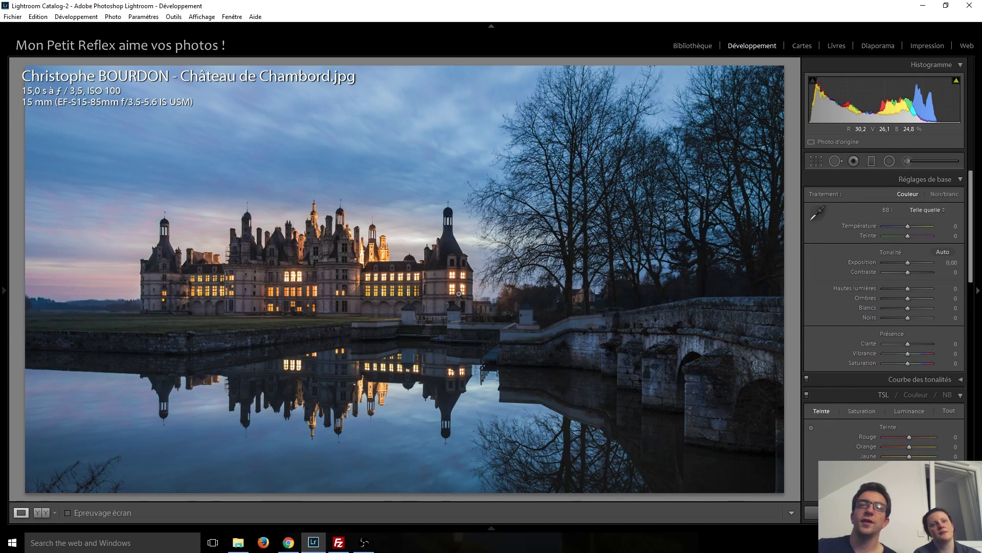
# Filter the library grid to purple-labelled photos instead of yellow ones, and open the flower bud photo for developing
pyautogui.click(4, 290)
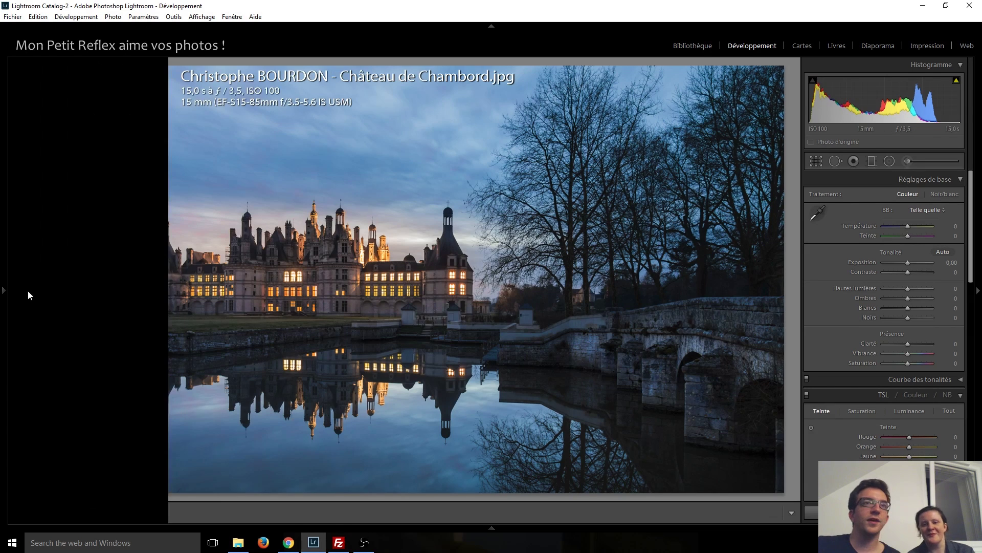
pyautogui.click(692, 46)
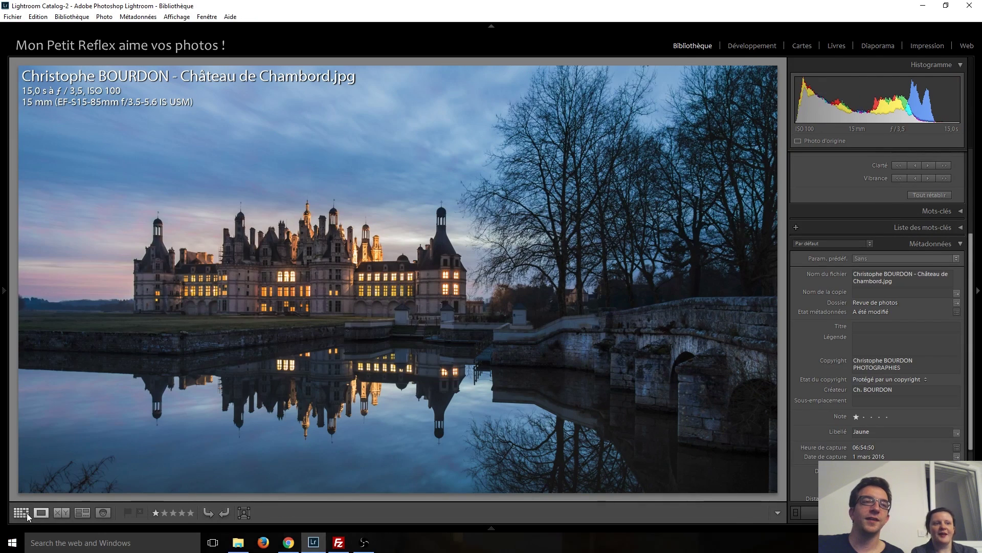
pyautogui.click(21, 512)
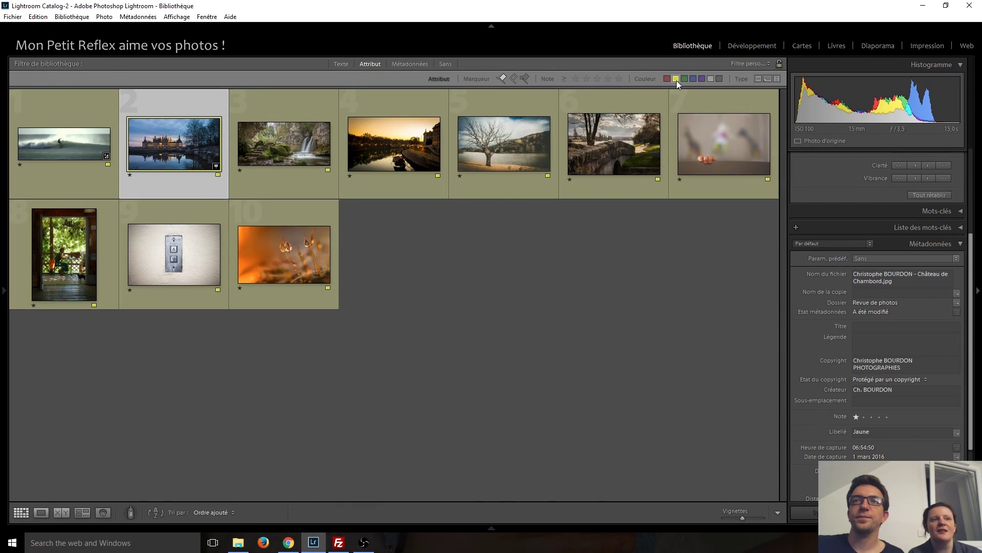
pyautogui.click(676, 79)
pyautogui.click(702, 79)
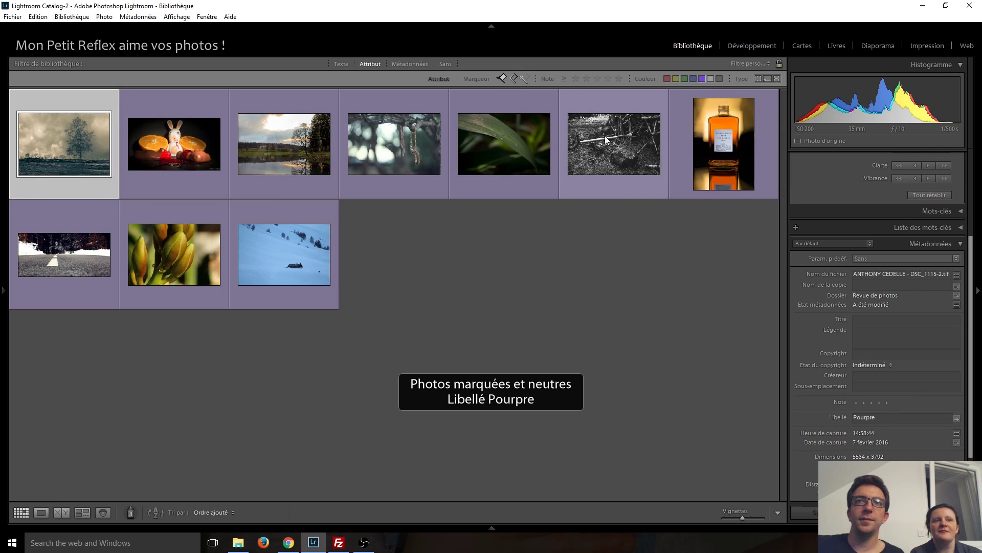
pyautogui.doubleClick(148, 240)
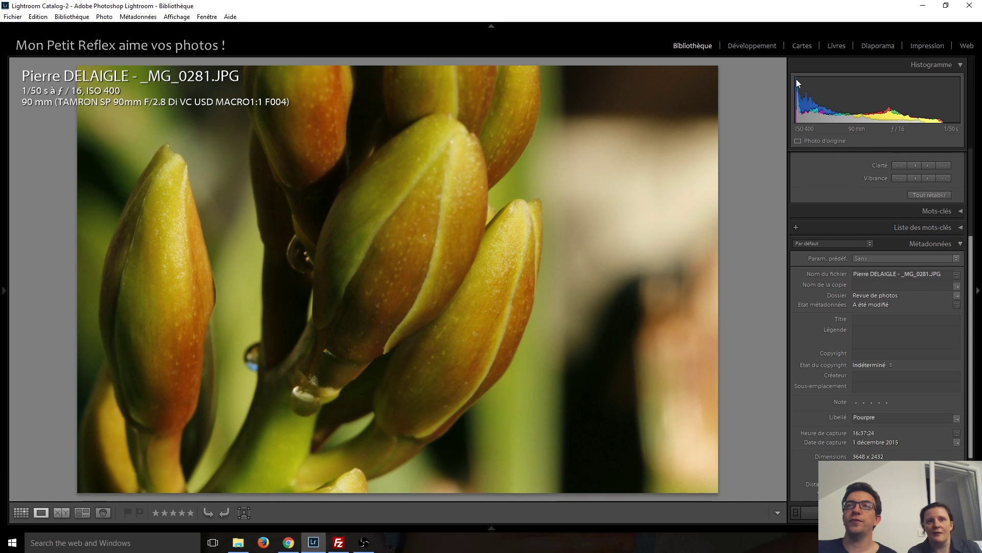
pyautogui.click(753, 46)
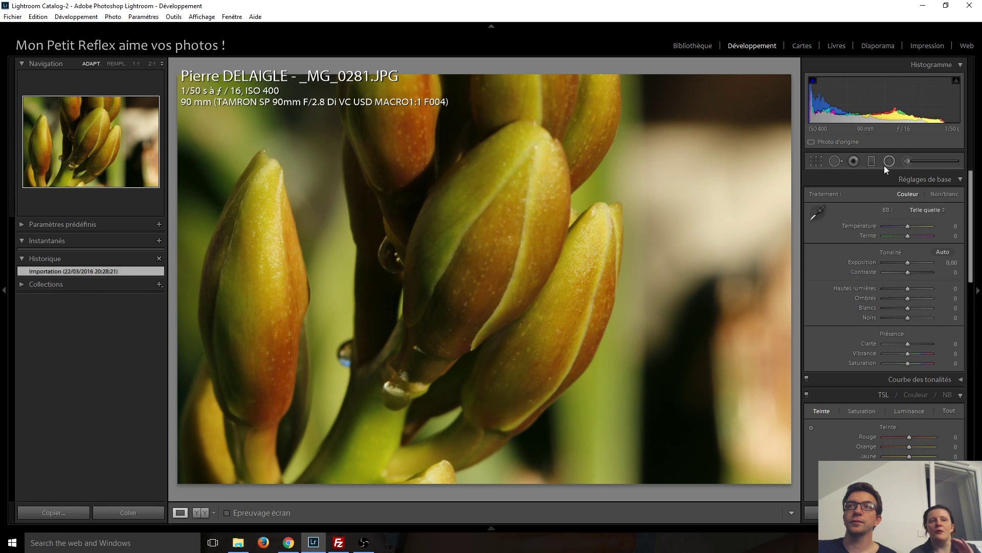
# Crop the flower bud photo with the aspect ratio unlocked, cutting off the bright background strip beside the buds
pyautogui.click(816, 162)
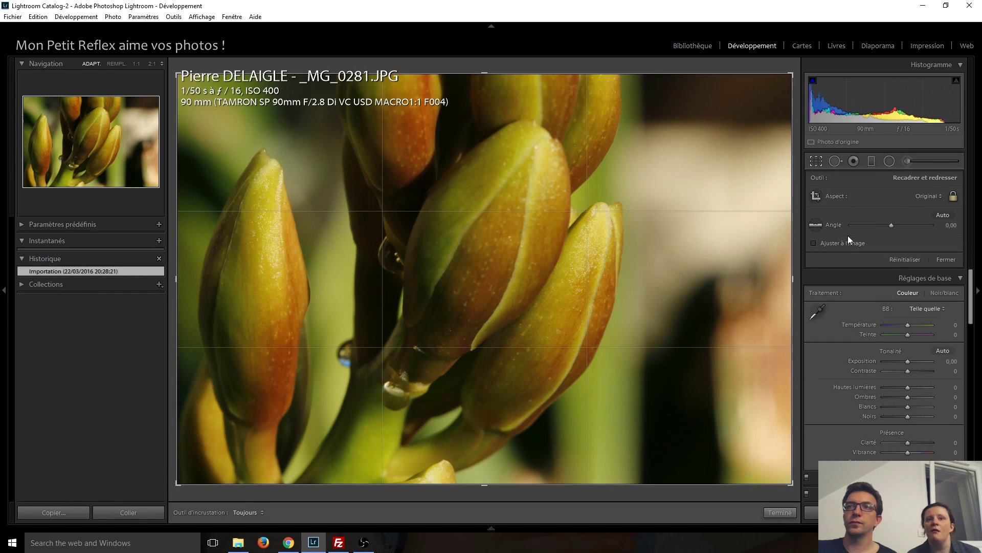
pyautogui.moveTo(792, 279); pyautogui.dragTo(726, 279)
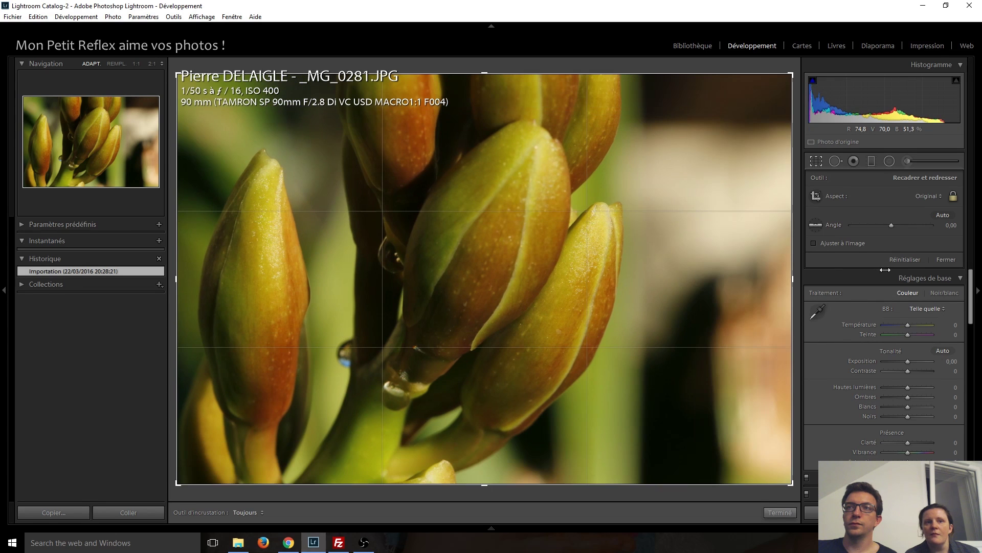
pyautogui.click(954, 196)
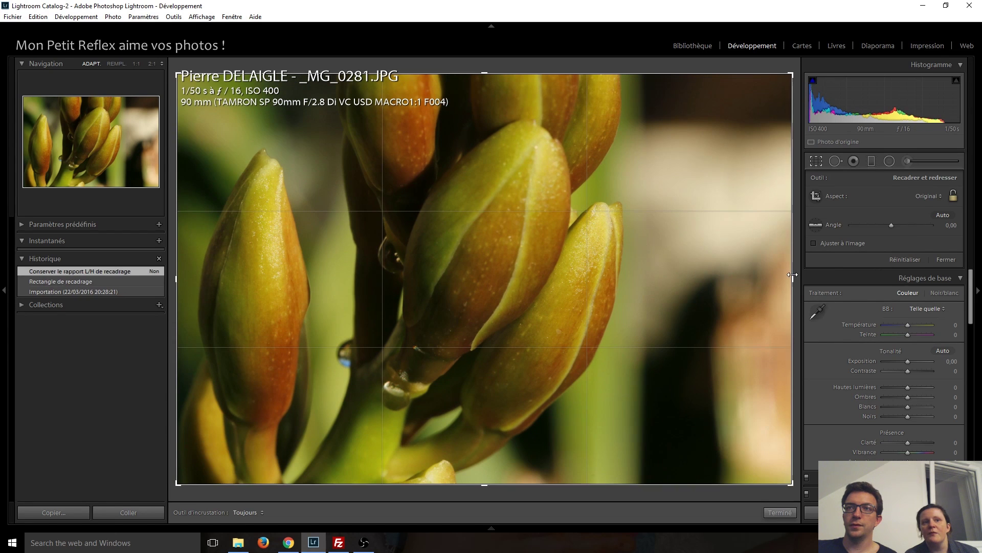
pyautogui.moveTo(786, 260); pyautogui.dragTo(655, 272)
pyautogui.press('Return')
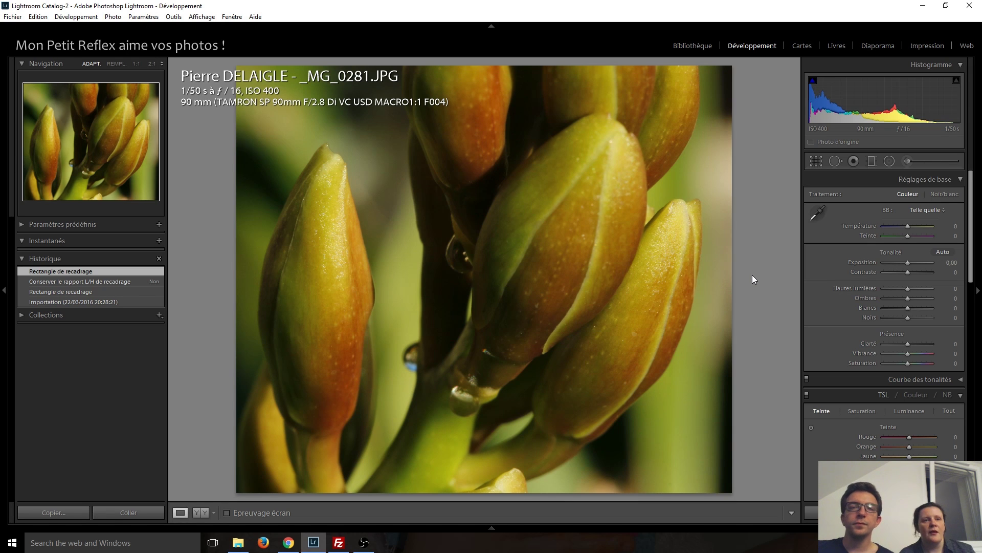
# Advance to the snowy chalet photo and inspect the chalet's sharpness close up before returning to the full view
pyautogui.press('Right')
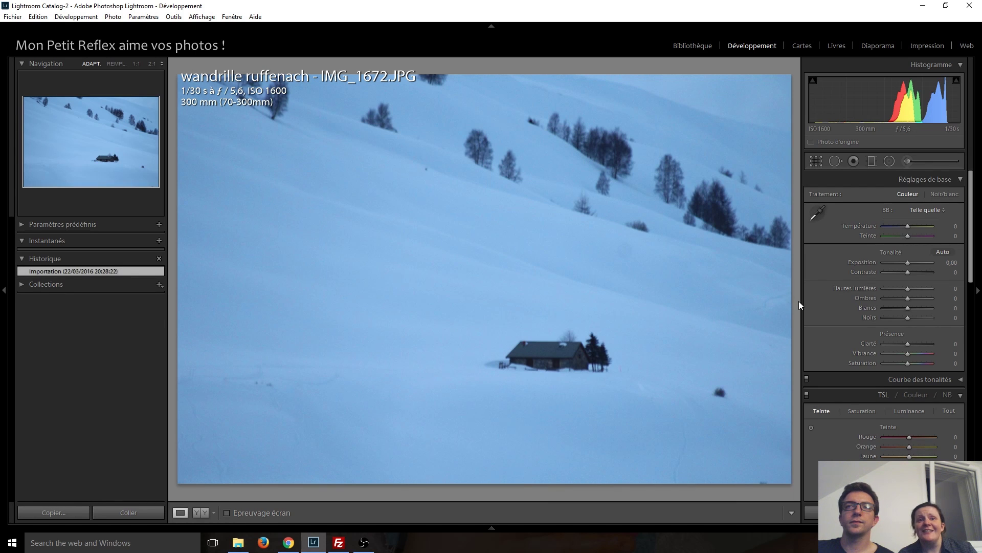
pyautogui.click(524, 369)
pyautogui.moveTo(619, 345); pyautogui.dragTo(443, 303)
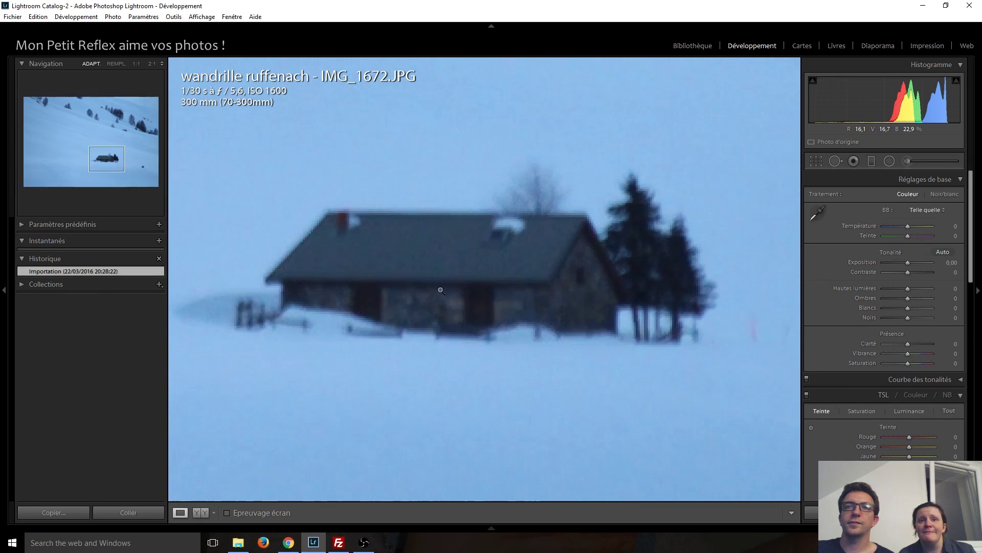
pyautogui.click(441, 296)
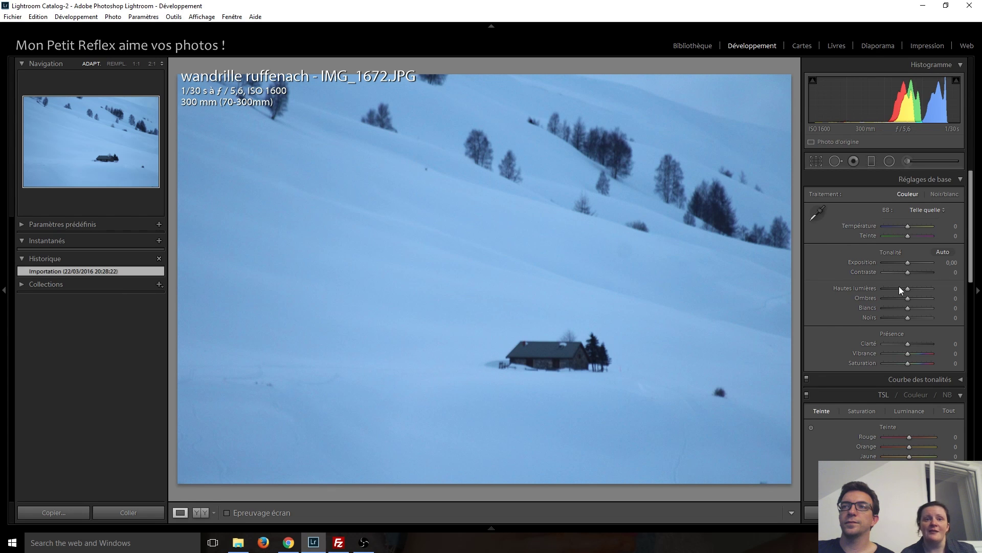
# Raise the chalet photo's whites to +50, try a temperature of +30, and return the temperature to 0
pyautogui.moveTo(907, 306); pyautogui.dragTo(908, 308)
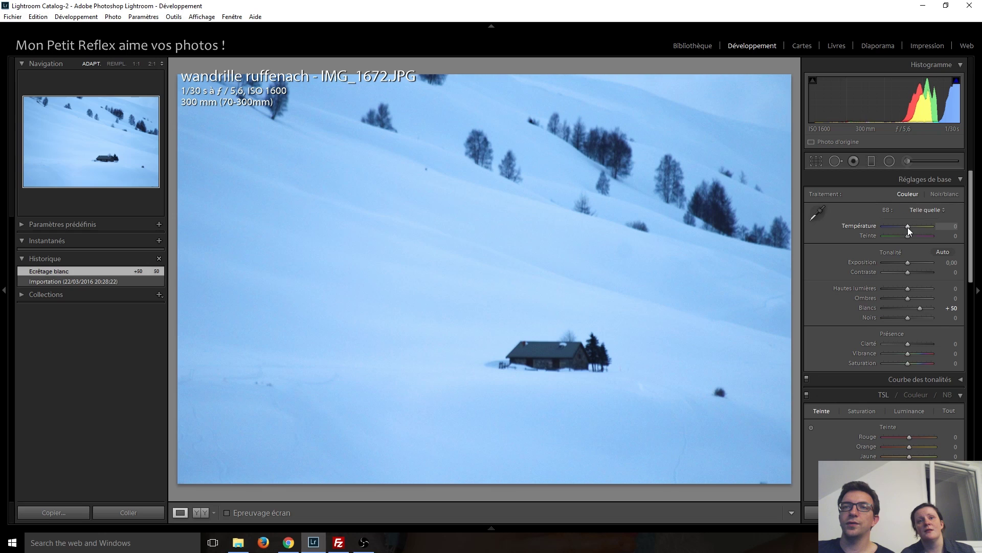
pyautogui.scroll(5, 907, 227)
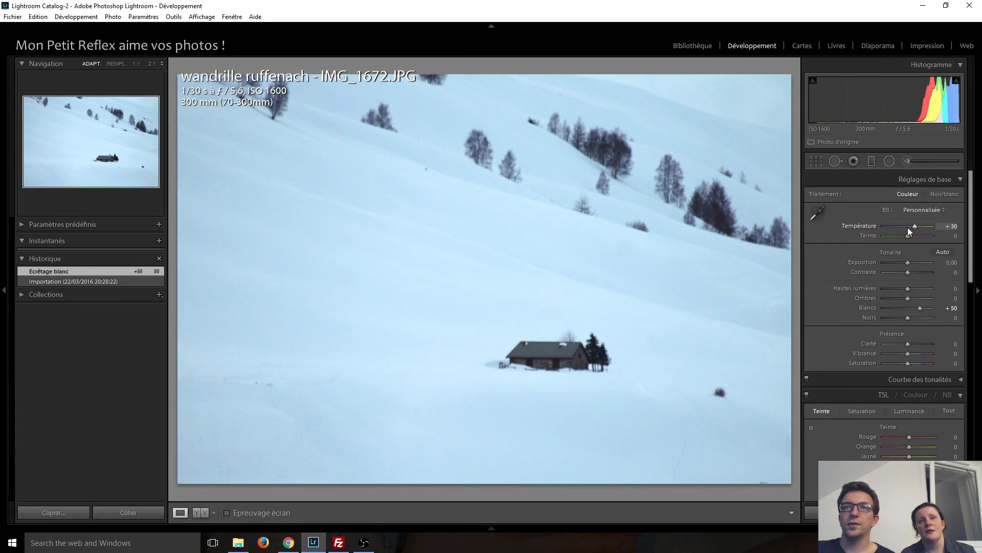
pyautogui.scroll(1, 908, 227)
pyautogui.scroll(-6, 908, 227)
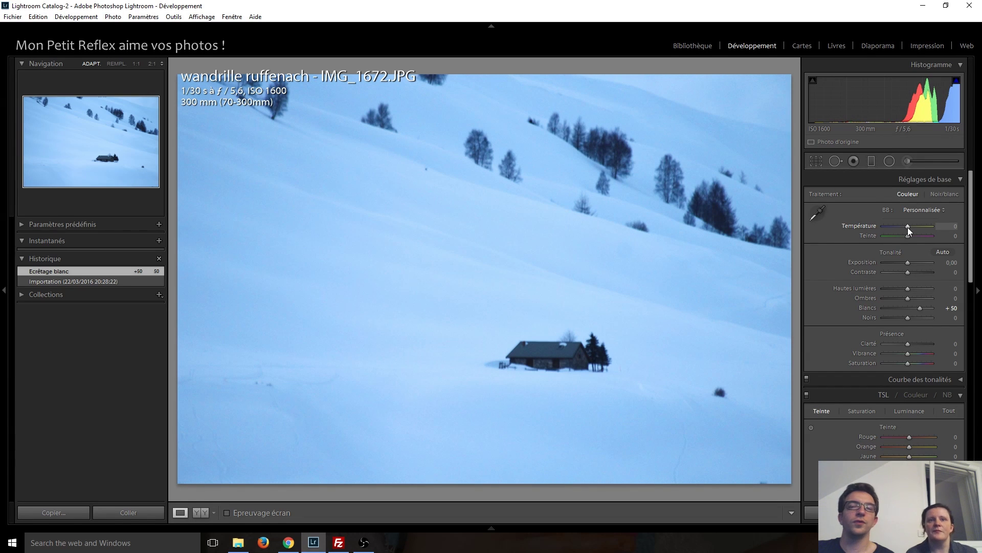
pyautogui.click(908, 227)
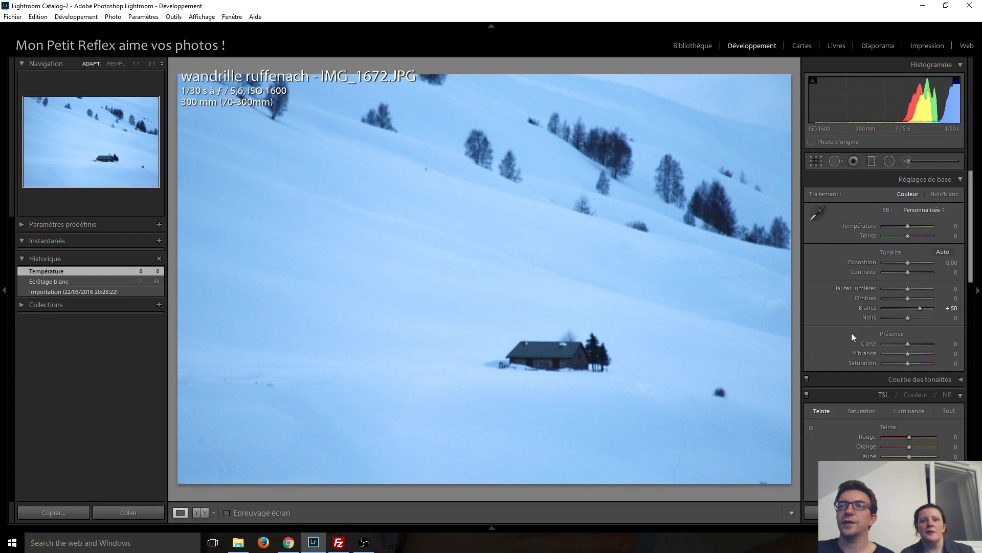
# Reset the chalet photo's whites to 0 for comparison and raise them back to +50
pyautogui.doubleClick(920, 308)
pyautogui.click(920, 309)
pyautogui.doubleClick(919, 308)
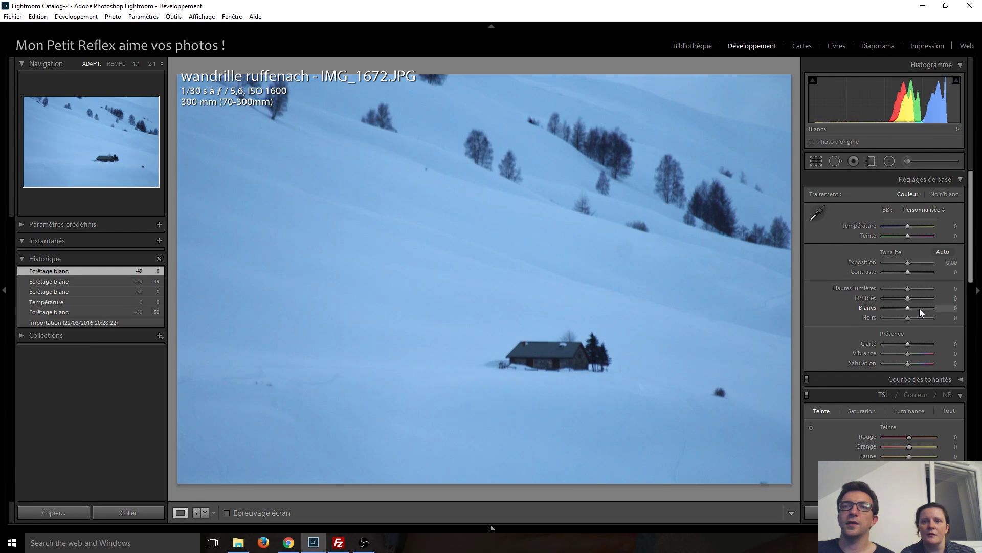
pyautogui.press('Up')
pyautogui.press('Up')
pyautogui.press('Up')
pyautogui.press('Up')
pyautogui.press('Up')
pyautogui.press('Up')
pyautogui.press('Up')
pyautogui.press('Up')
pyautogui.press('Up')
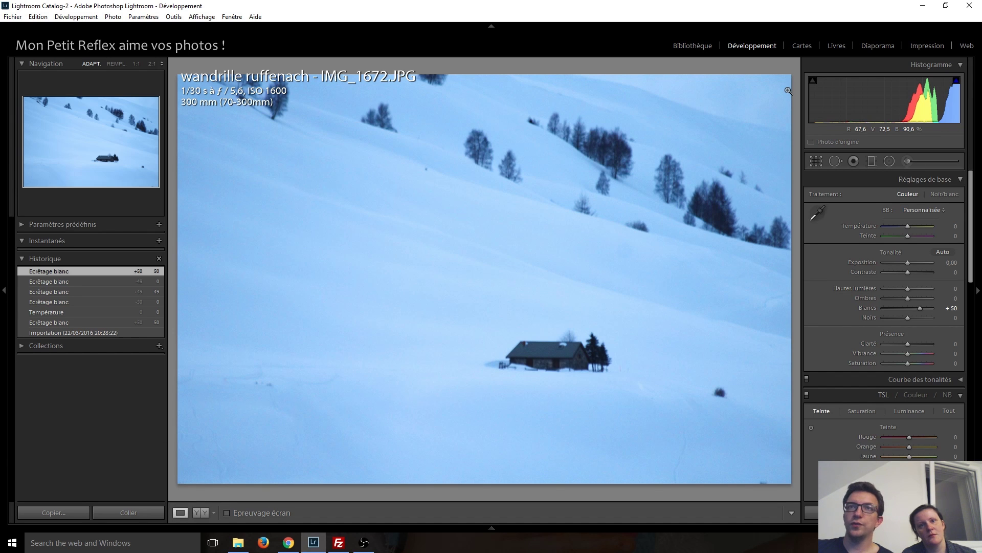
# Hide the left side panel, return to the library grid and filter it to yellow-labelled photos instead of purple ones
pyautogui.click(2, 290)
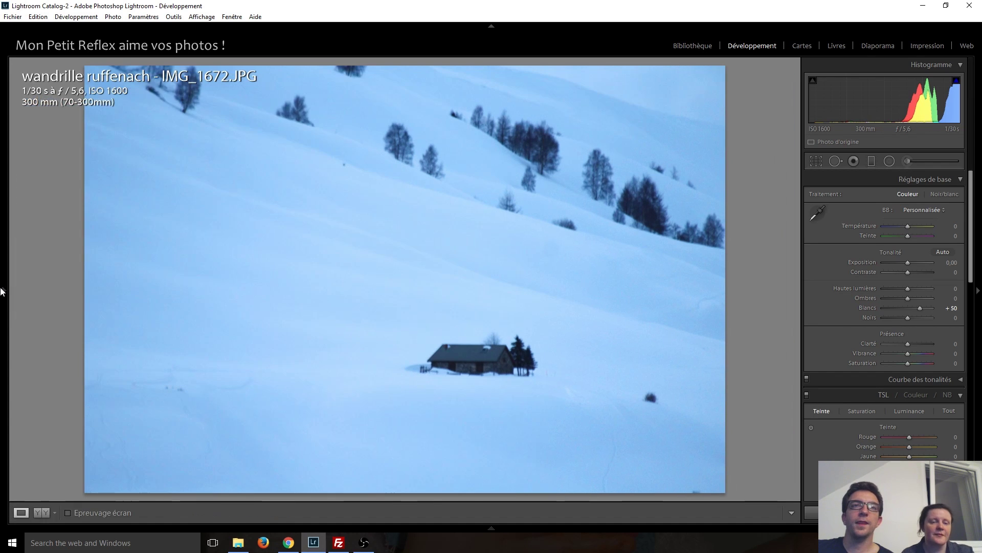
pyautogui.click(680, 45)
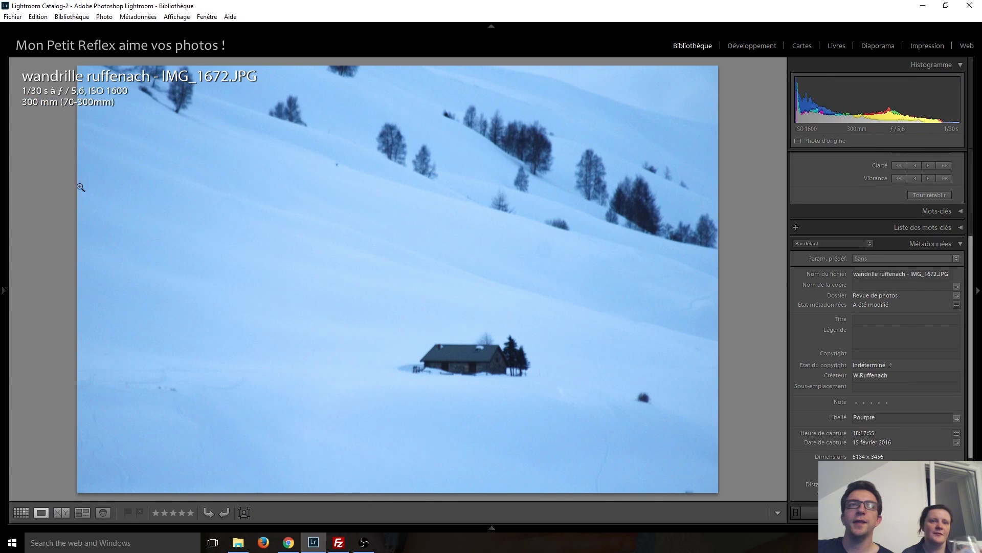
pyautogui.click(21, 512)
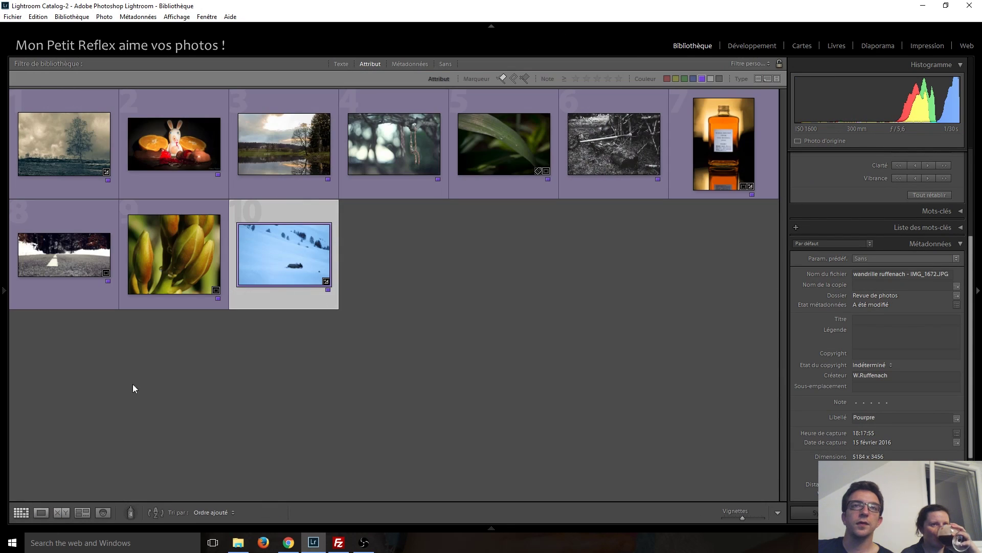
pyautogui.click(701, 81)
pyautogui.click(676, 78)
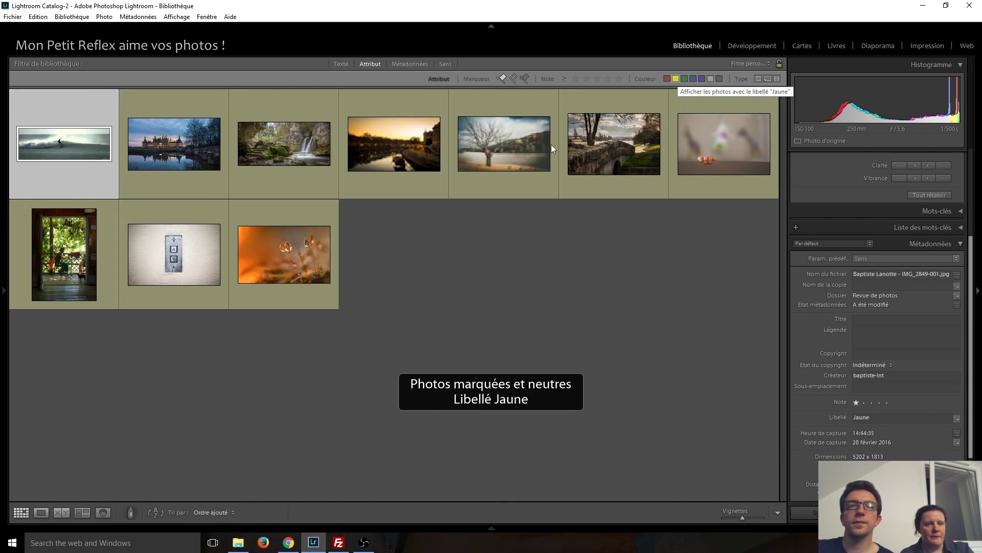
# Open the surfer photo from the grid and advance past the castle and waterfall photos to the river sunset photo
pyautogui.doubleClick(39, 148)
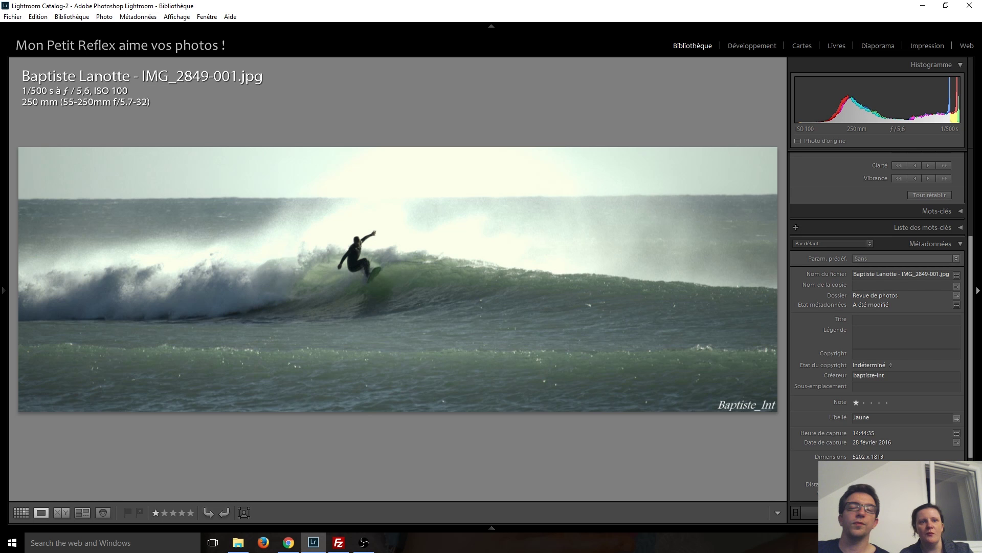
pyautogui.press('Right')
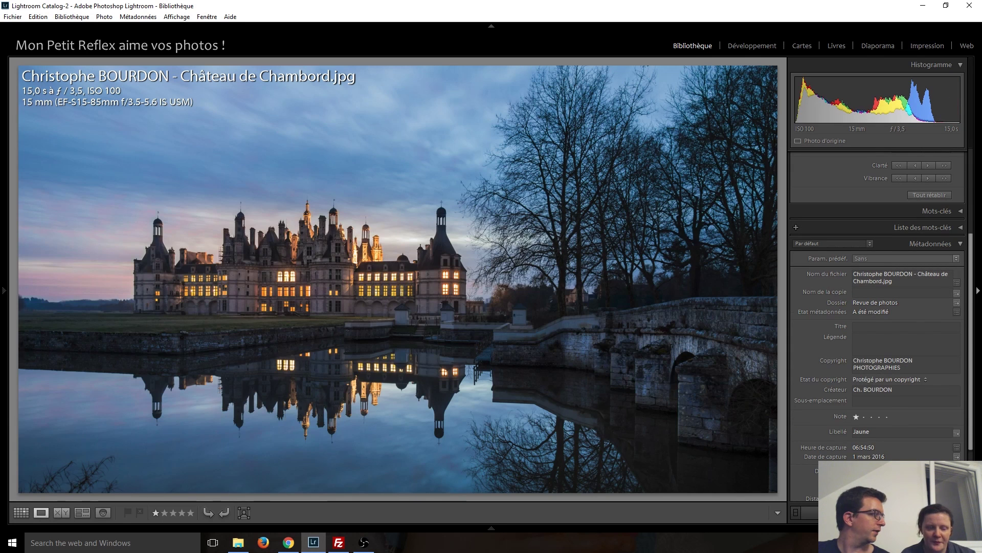
pyautogui.press('Right')
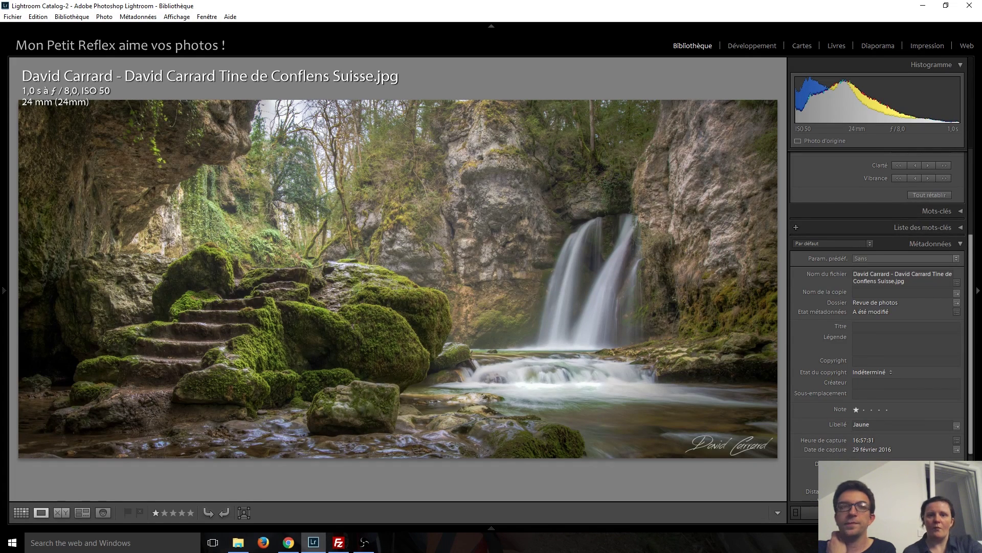
pyautogui.press('Right')
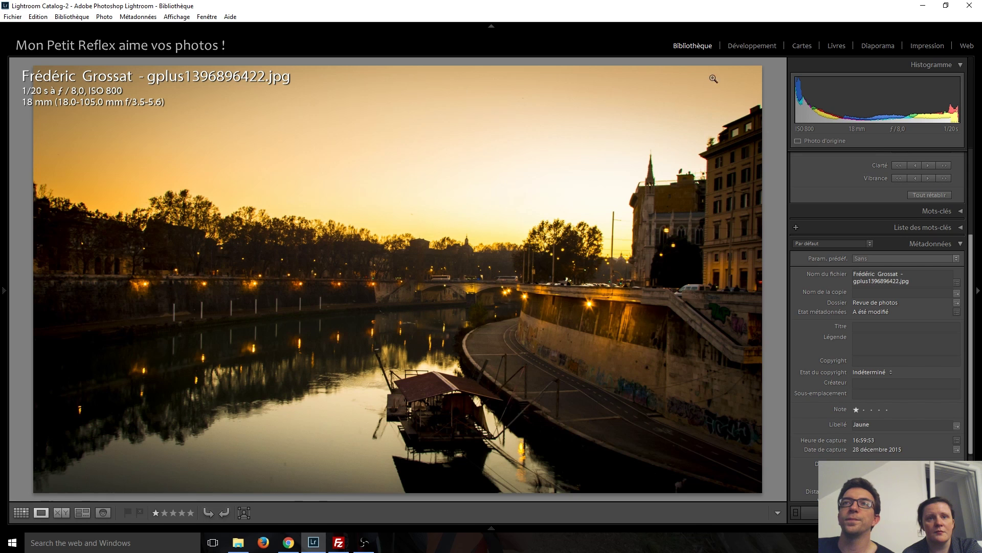
# Open the river sunset photo for developing with the left side panel hidden, and try shadows at +30 before resetting them
pyautogui.click(733, 51)
pyautogui.click(2, 342)
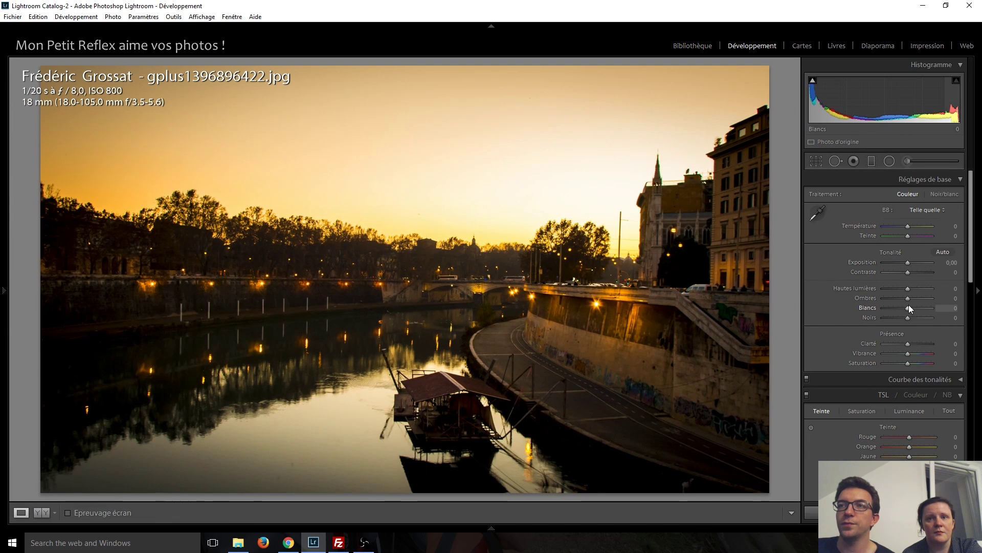
pyautogui.press('Up')
pyautogui.press('Up')
pyautogui.press('Up')
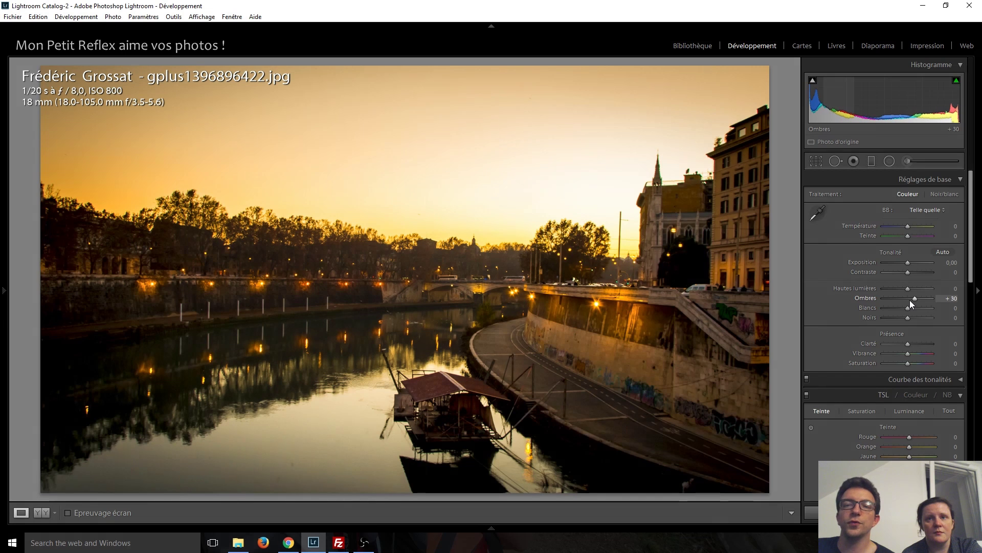
pyautogui.doubleClick(910, 300)
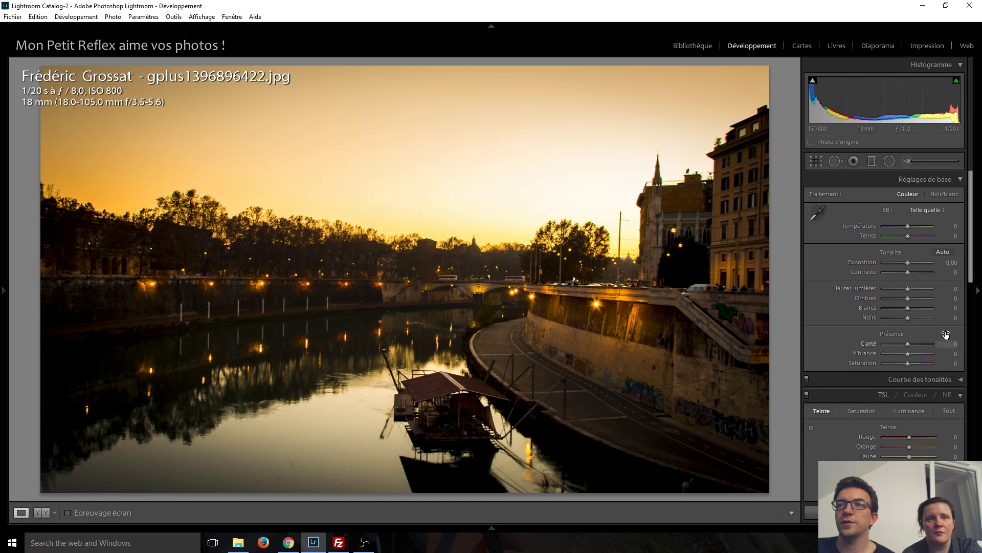
# Set the river sunset photo's shadows to +70 and its highlights to -10
pyautogui.moveTo(906, 300); pyautogui.dragTo(907, 303)
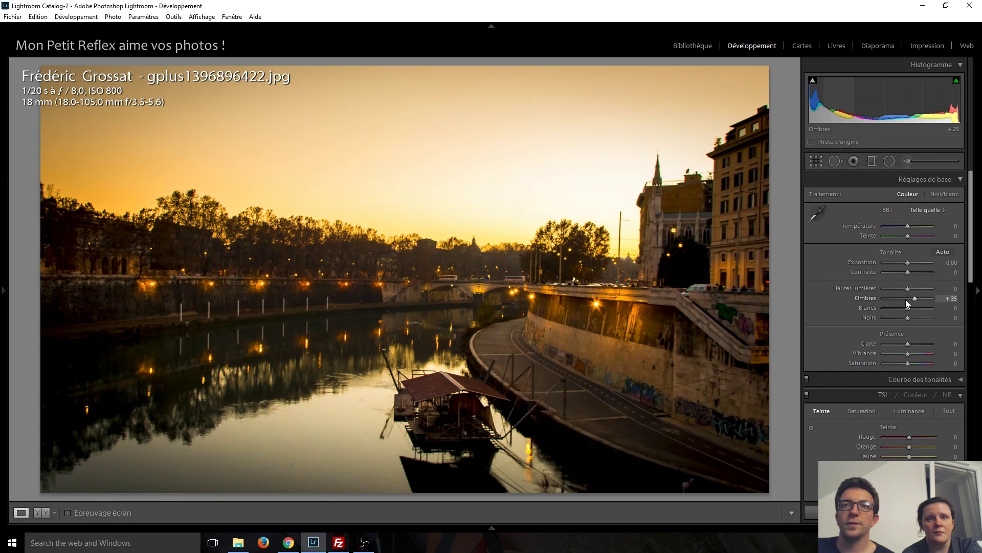
pyautogui.scroll(10, 908, 303)
pyautogui.scroll(-3, 906, 300)
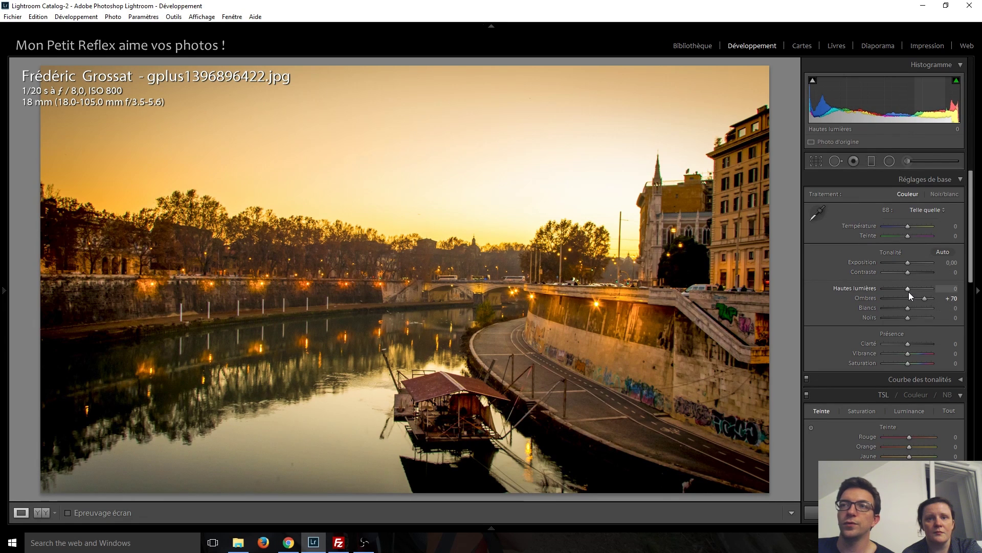
pyautogui.scroll(-8, 909, 293)
pyautogui.scroll(6, 909, 290)
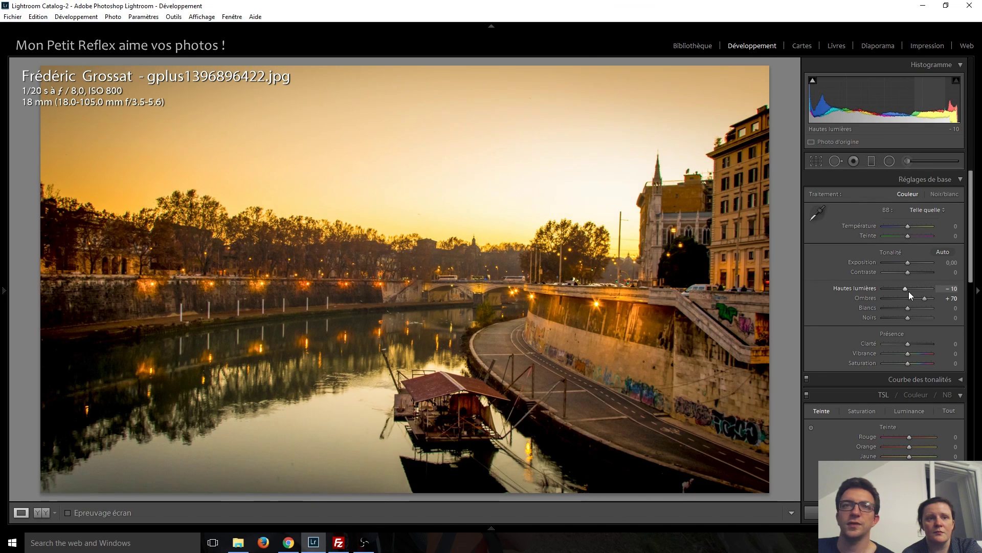
# Set the river sunset photo's highlights to -5 and shadows to +45, and add a graduated filter across the skyline with adjusted exposure
pyautogui.scroll(1, 909, 290)
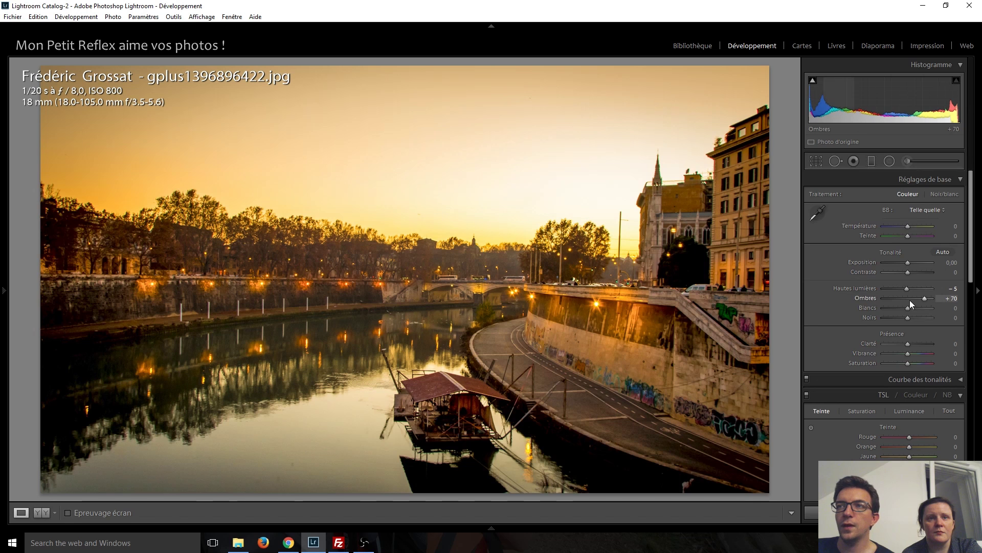
pyautogui.scroll(-5, 924, 302)
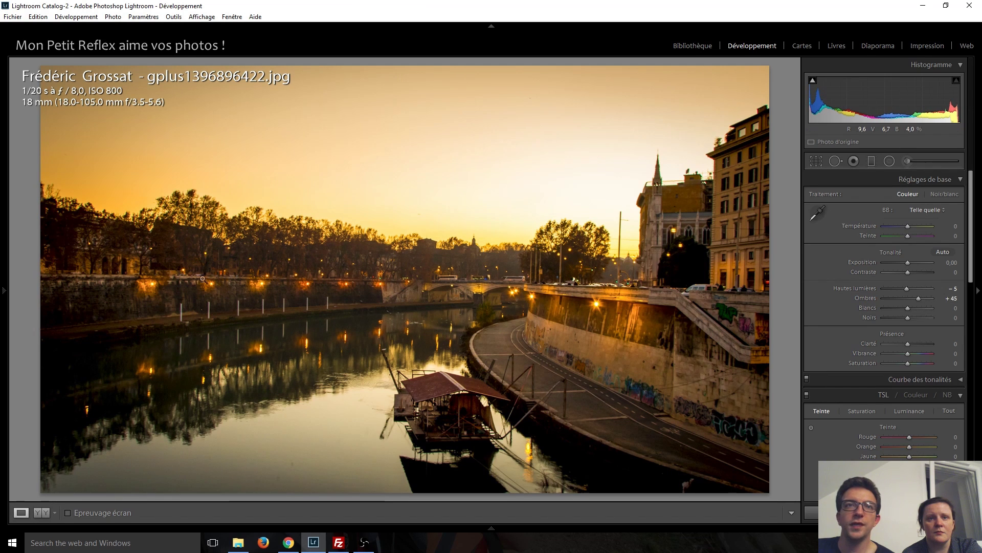
pyautogui.click(872, 161)
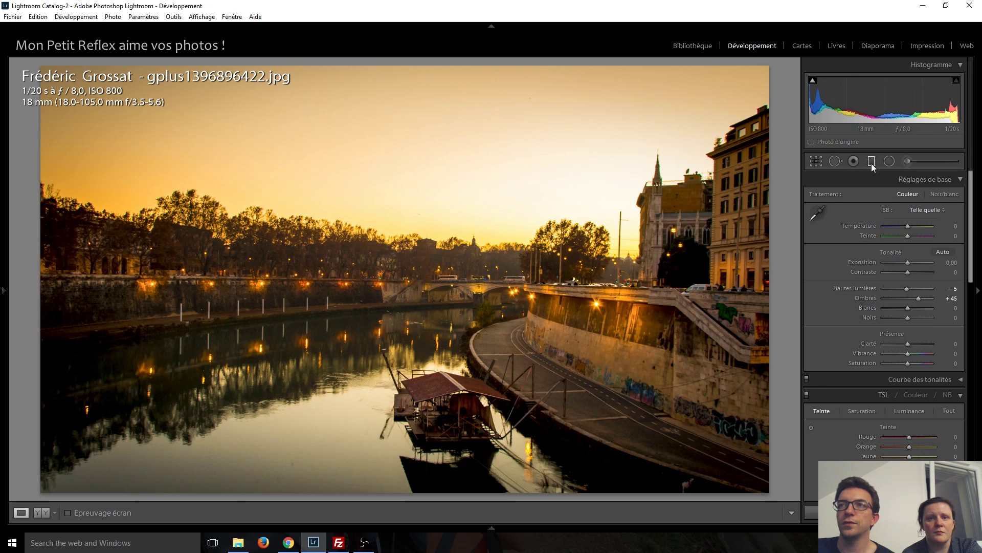
pyautogui.moveTo(415, 369); pyautogui.dragTo(441, 215)
pyautogui.moveTo(903, 233); pyautogui.dragTo(905, 231)
pyautogui.click(869, 162)
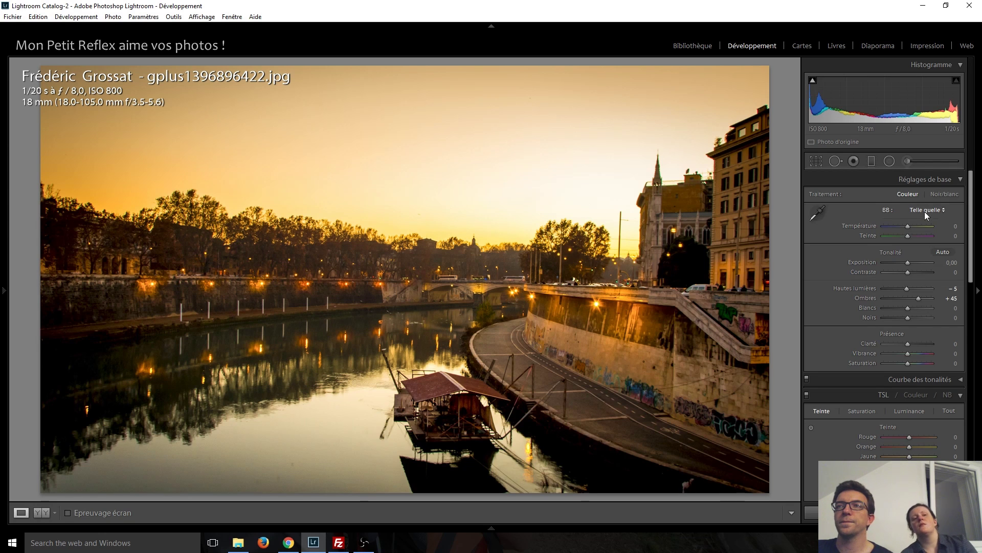
# Try a temperature of -5, reset it to 0, and compare the imported and latest history states before hiding the left side panel
pyautogui.scroll(-2, 909, 227)
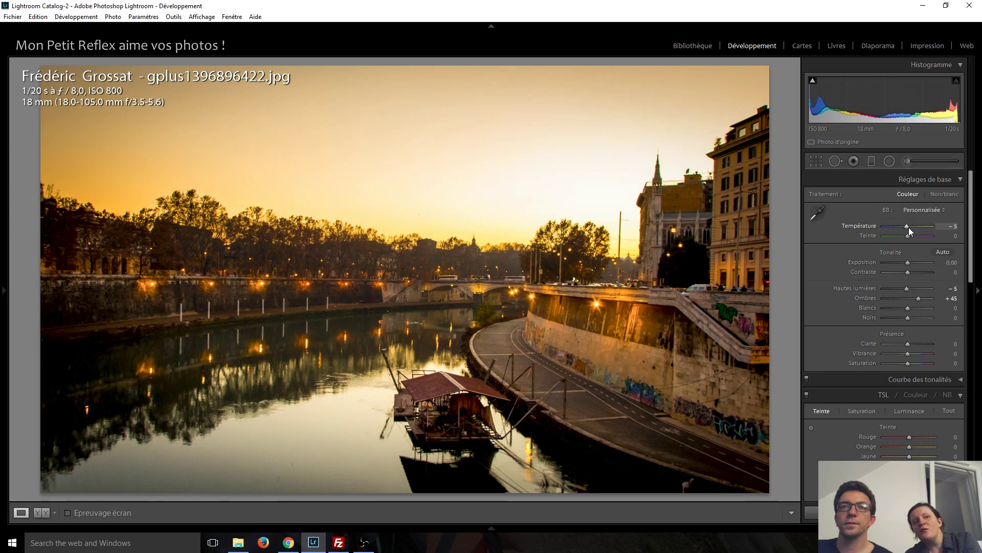
pyautogui.scroll(2, 909, 227)
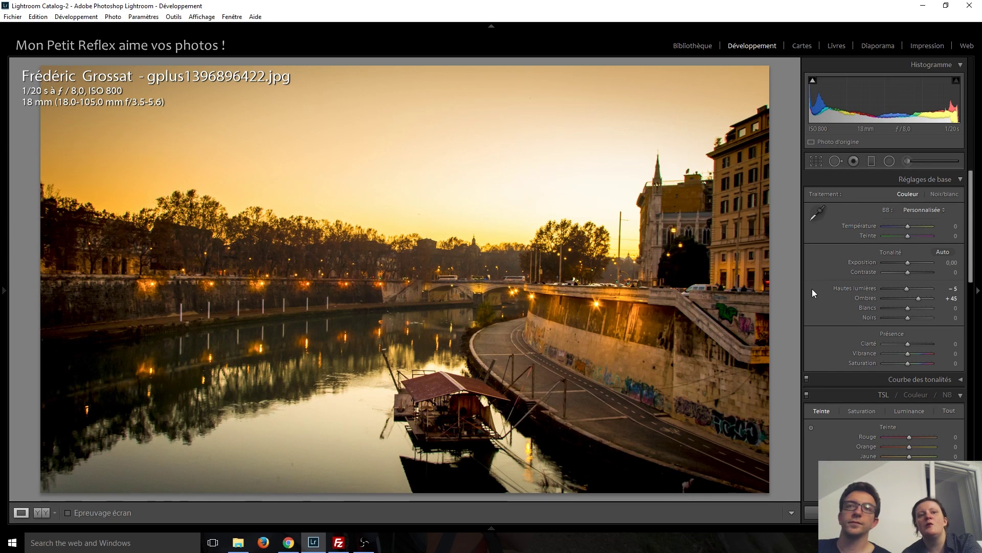
pyautogui.moveTo(2, 270)
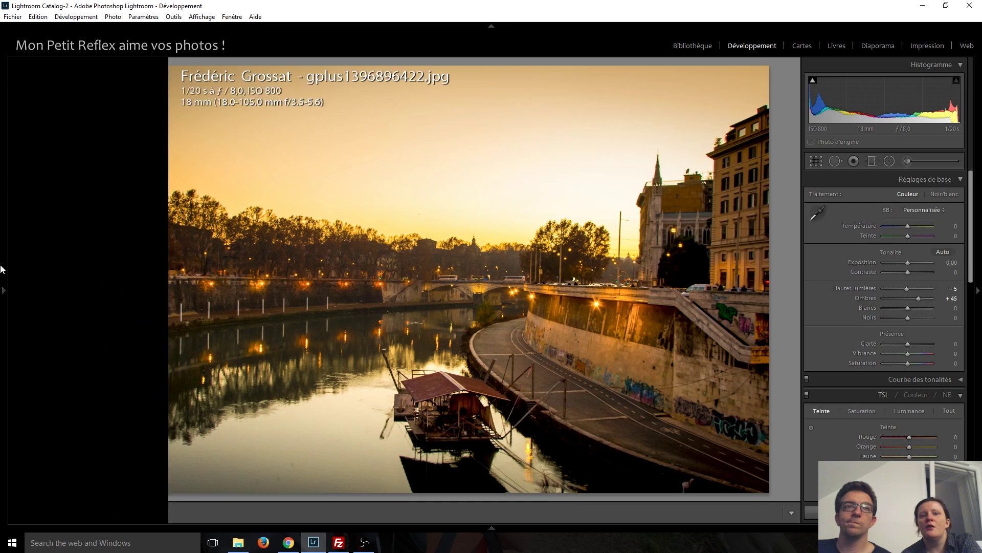
pyautogui.click(53, 352)
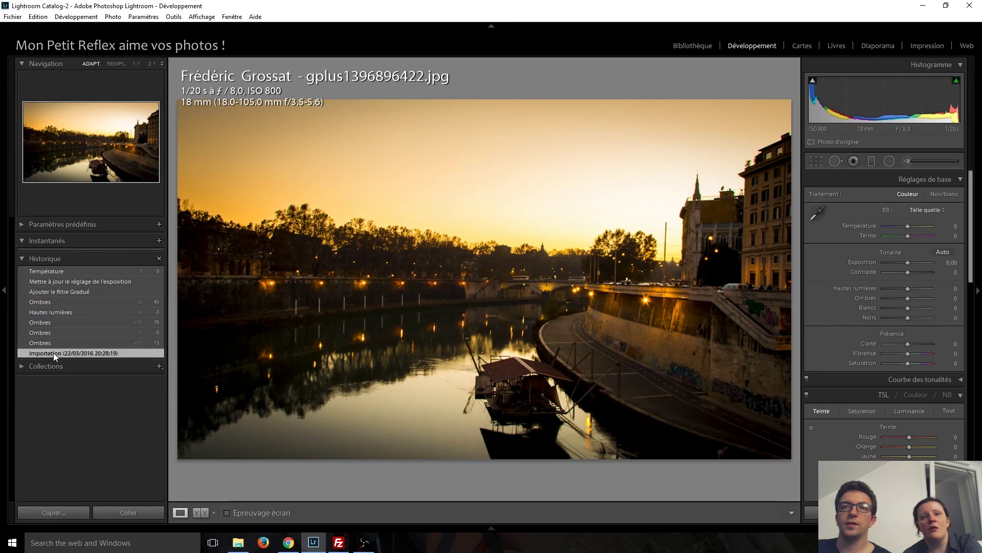
pyautogui.click(59, 270)
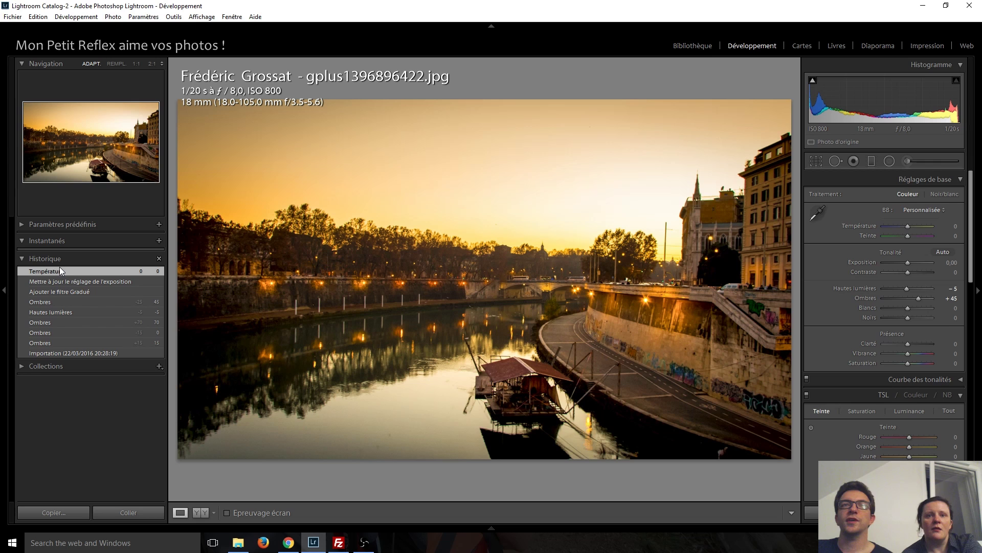
pyautogui.click(5, 288)
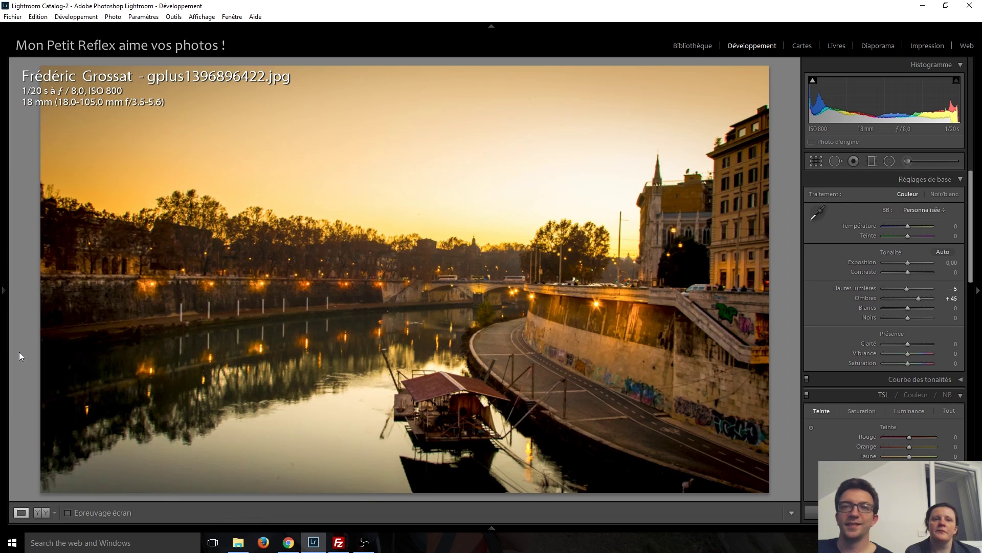
# Review the lakeside tree, stone bridge and gripping hand photos, going back once to the bridge, and advance to the vine-covered terrace photo
pyautogui.press('Right')
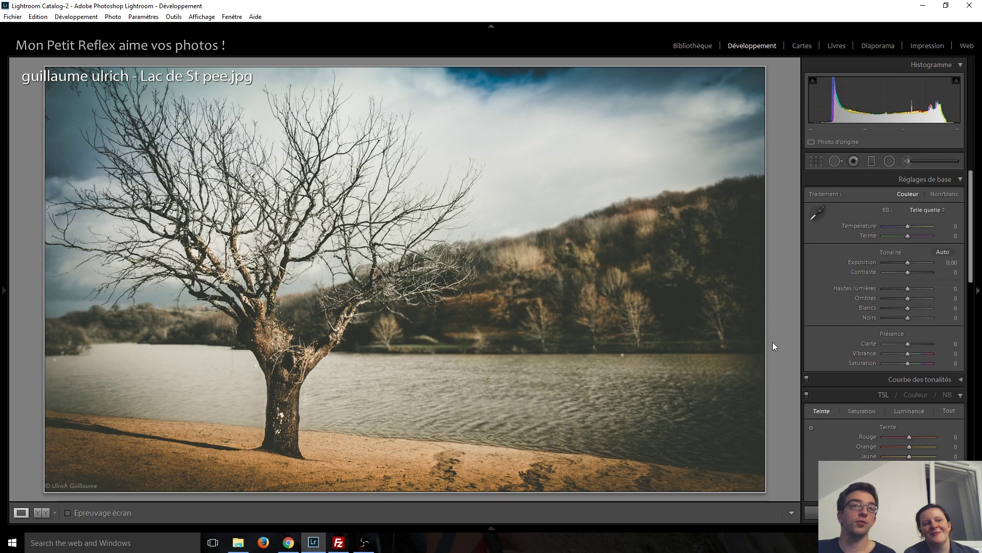
pyautogui.press('Right')
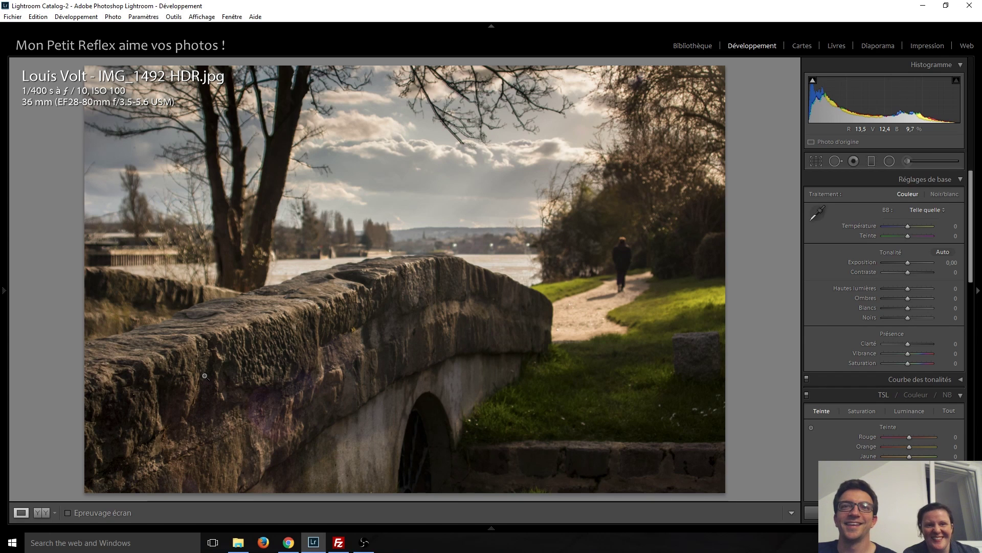
pyautogui.press('Right')
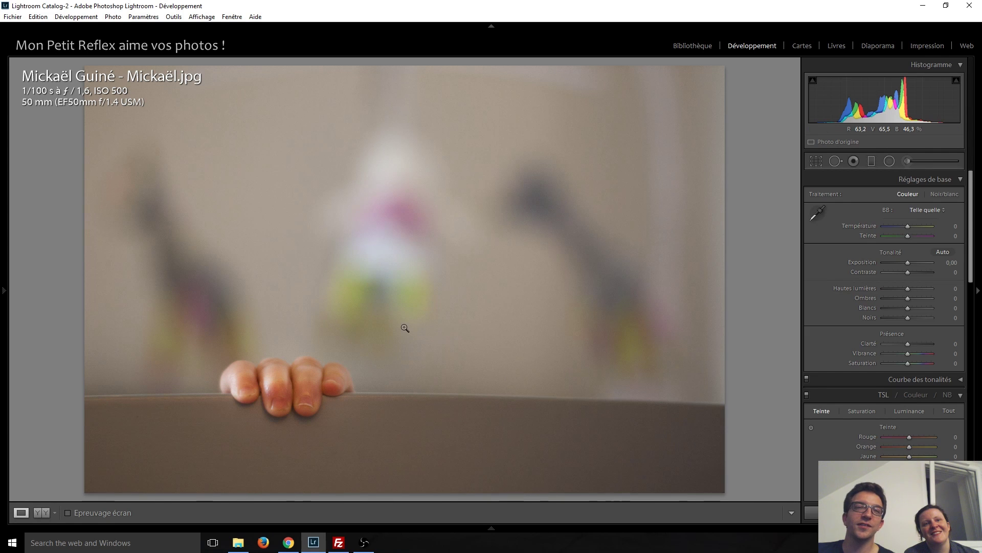
pyautogui.press('Right')
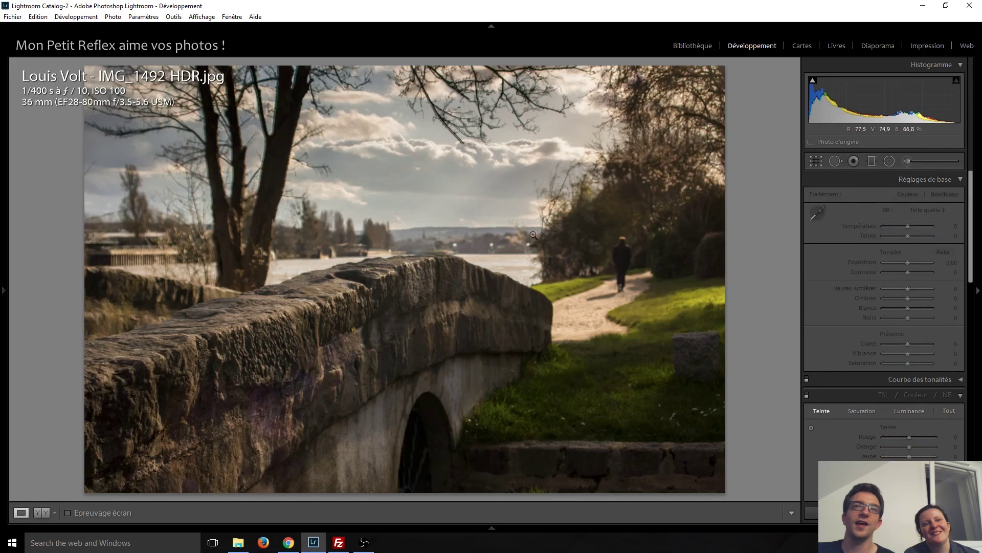
pyautogui.press('Left')
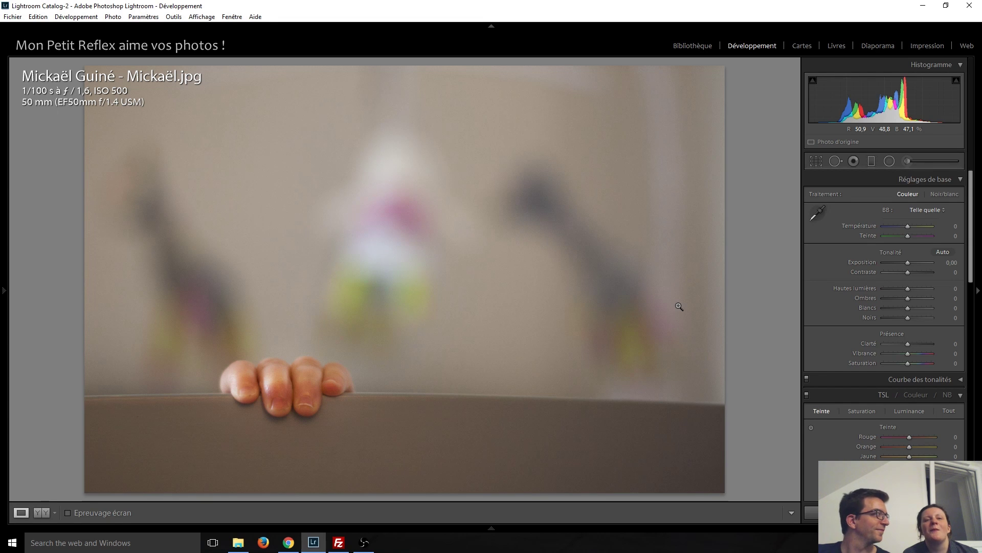
pyautogui.press('Right')
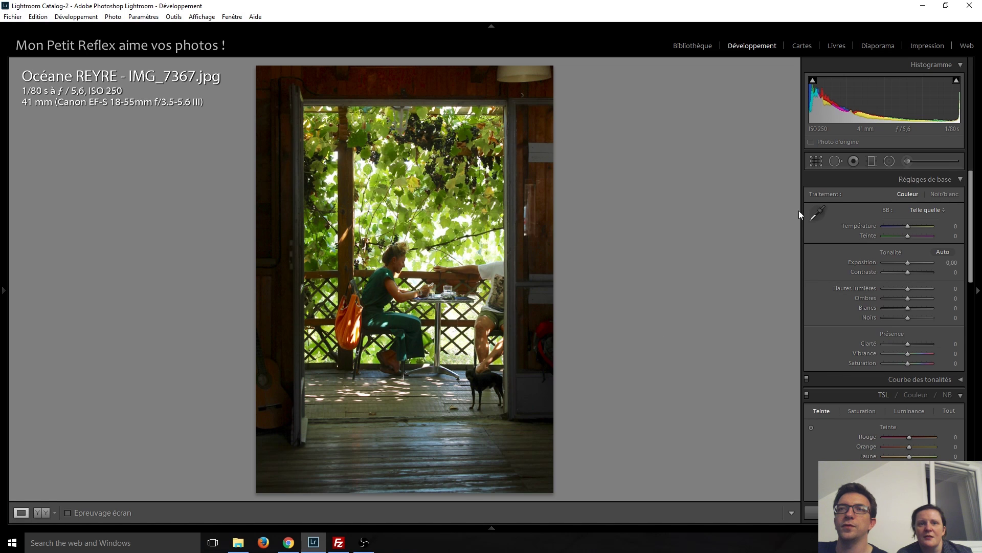
# Straighten the terrace photo automatically with the crop tool and close the tool
pyautogui.click(815, 162)
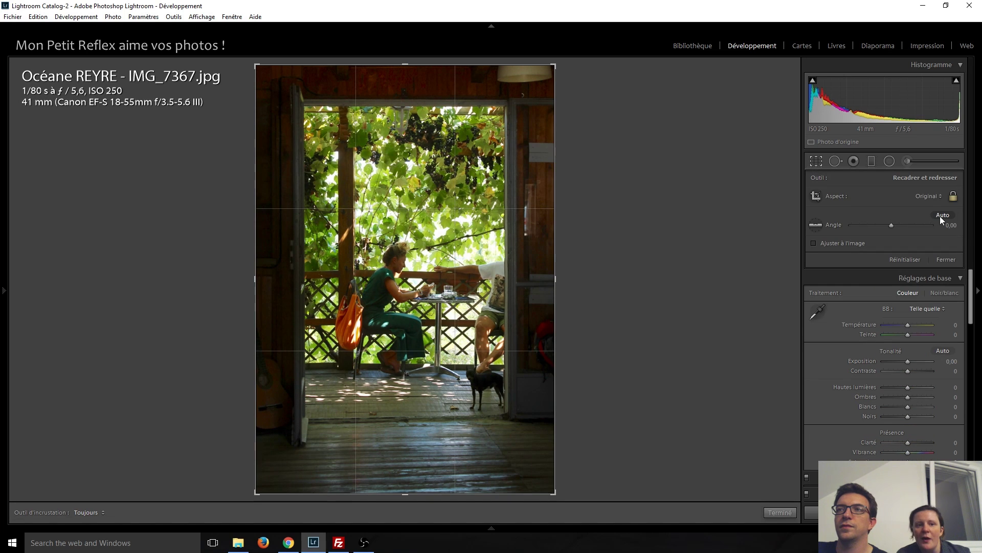
pyautogui.click(941, 216)
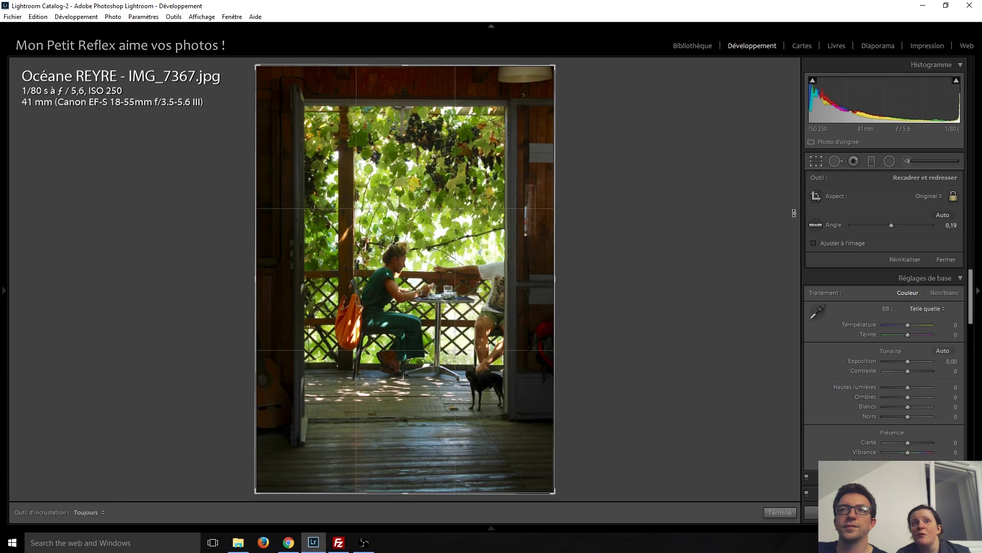
pyautogui.click(818, 161)
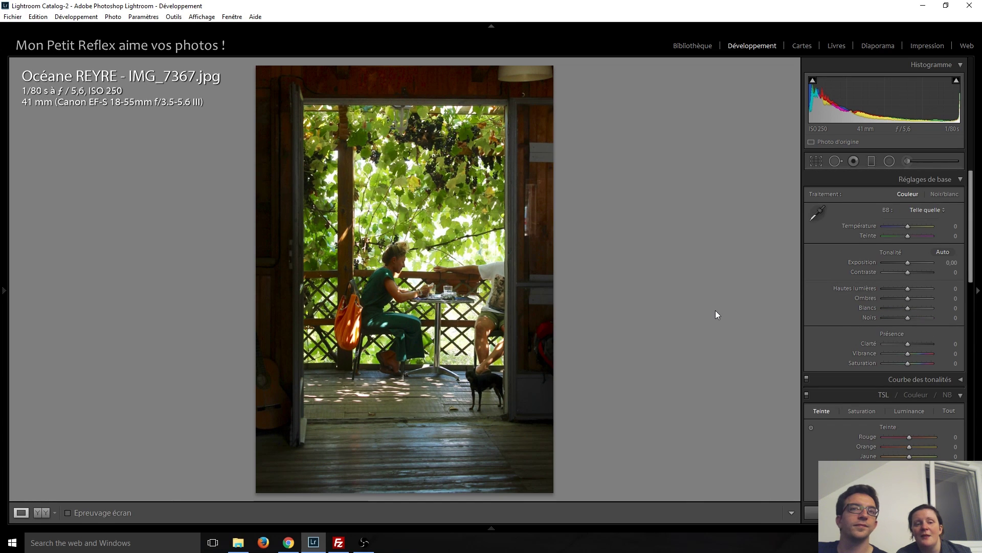
# Try lifting the terrace photo's shadows to +100 and +55 before resetting them to 0
pyautogui.scroll(7, 908, 300)
pyautogui.press('Up')
pyautogui.press('Up')
pyautogui.press('Up')
pyautogui.press('Up')
pyautogui.press('Up')
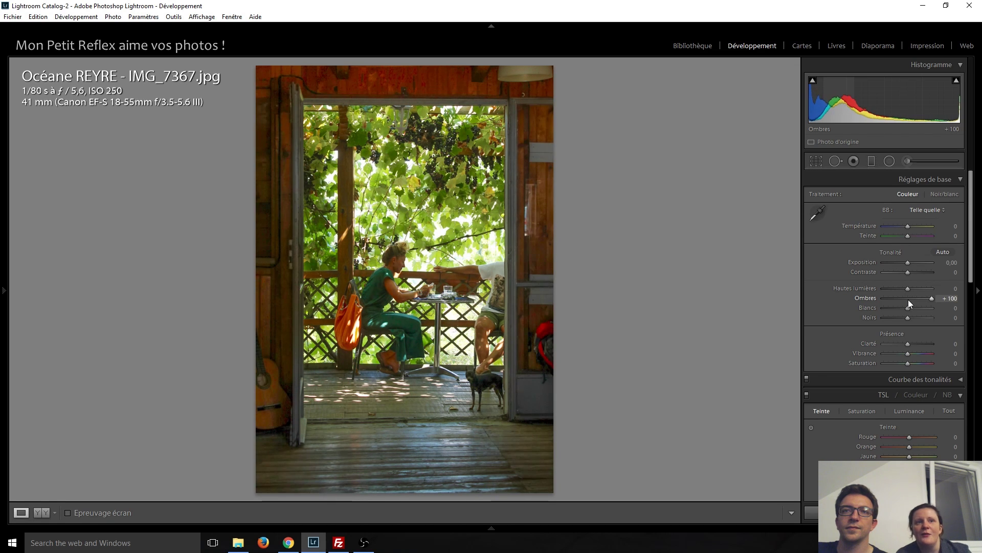
pyautogui.press('Down')
pyautogui.press('Down')
pyautogui.press('Down')
pyautogui.press('Down')
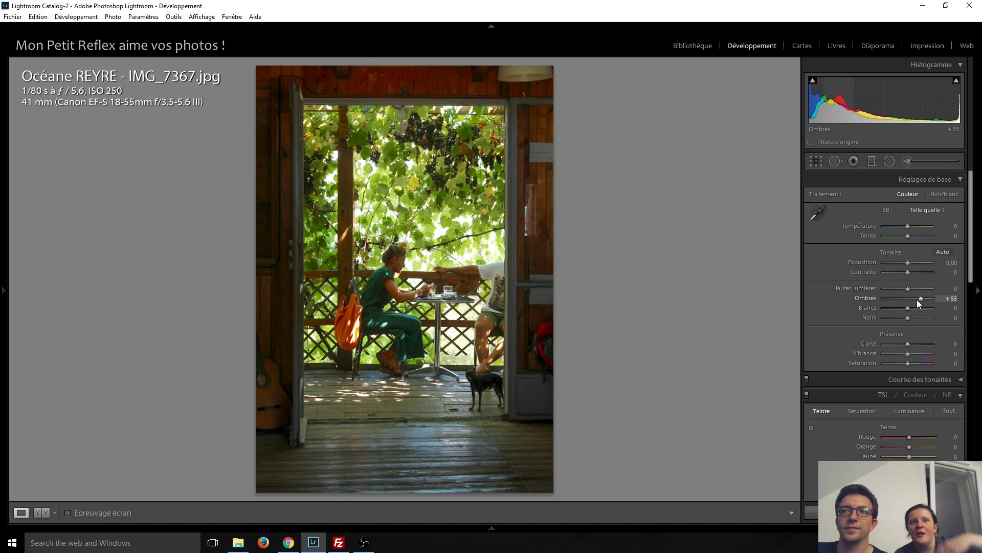
pyautogui.doubleClick(922, 298)
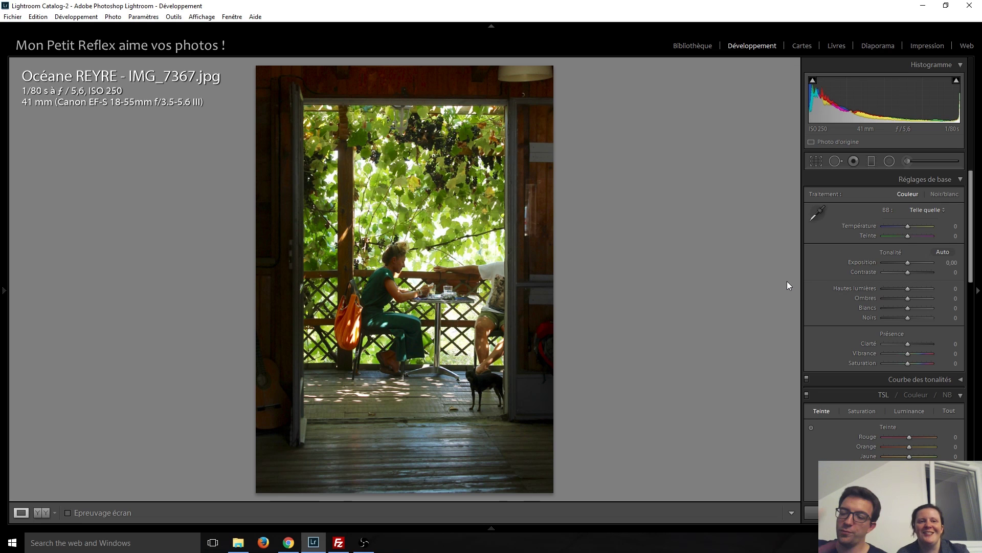
# Advance past the elevator buttons photo to the orange water droplet macro photo
pyautogui.press('Right')
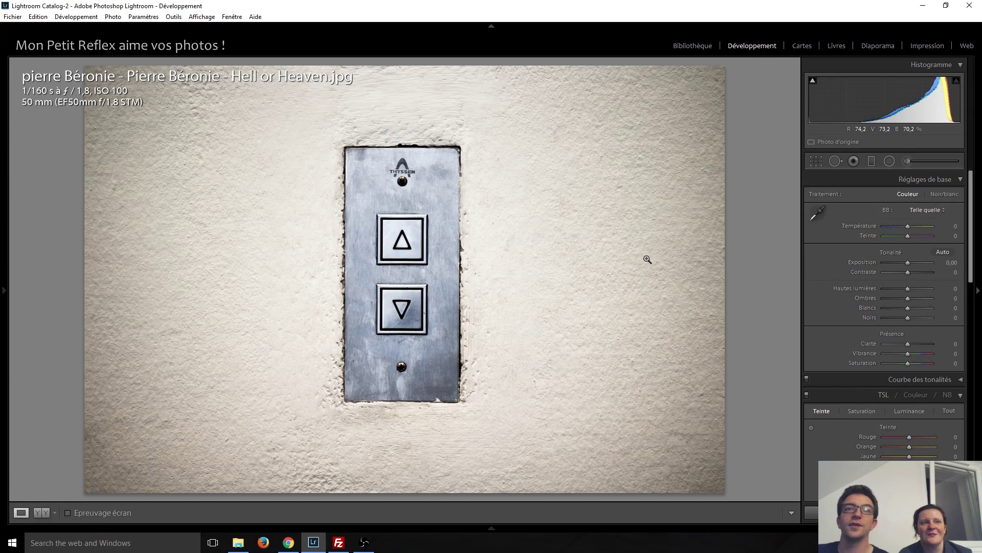
pyautogui.press('Right')
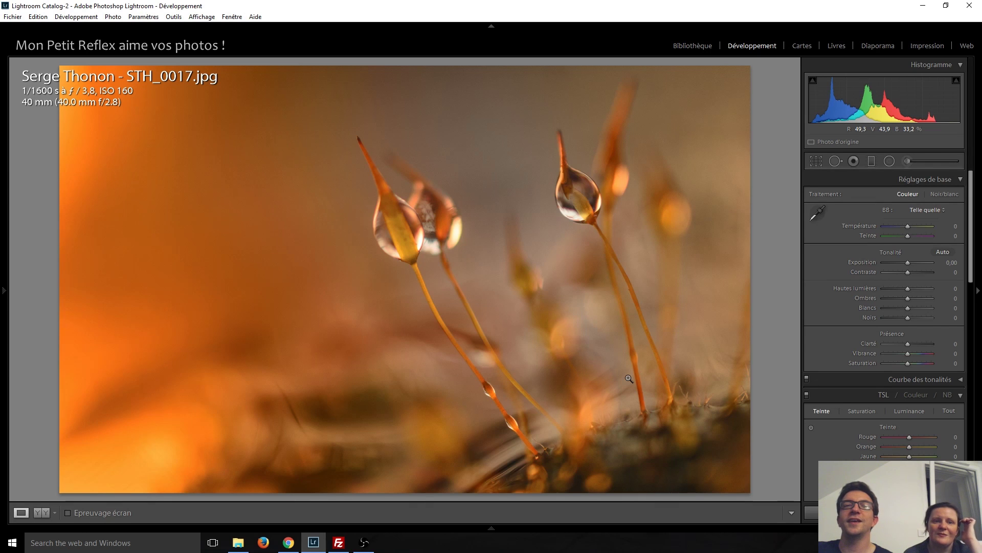
pyautogui.moveTo(1, 450)
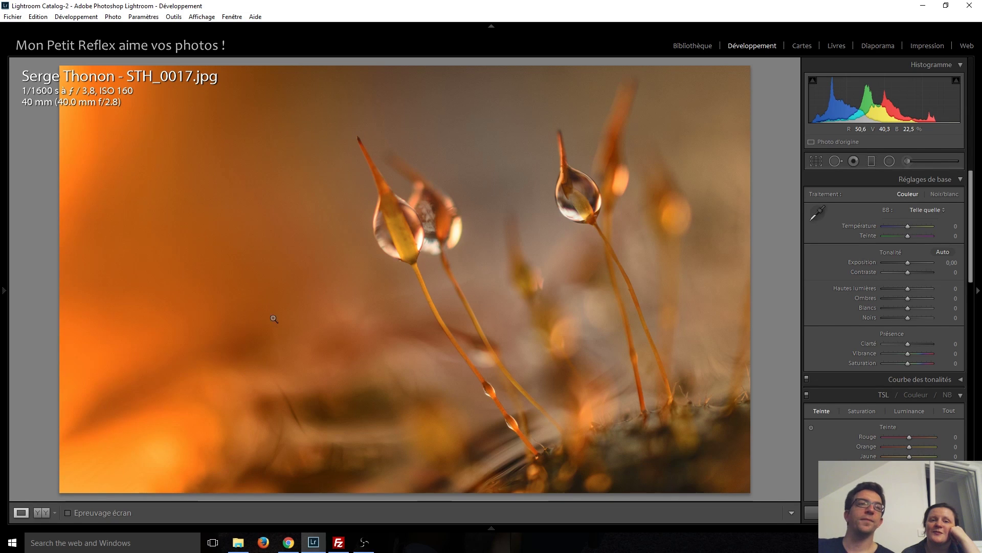
# Return to the library grid and filter it to unlabelled photos instead of yellow-labelled ones
pyautogui.click(692, 46)
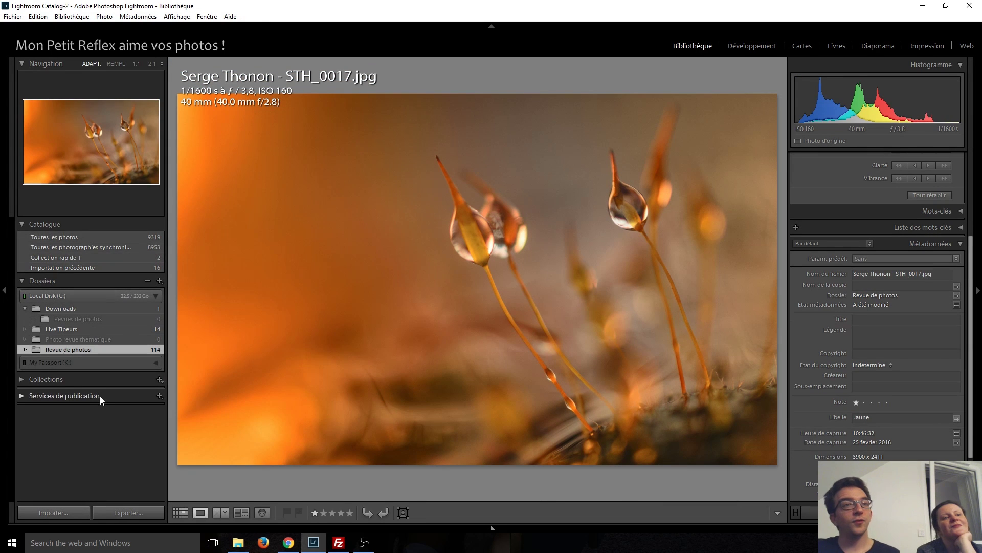
pyautogui.click(186, 510)
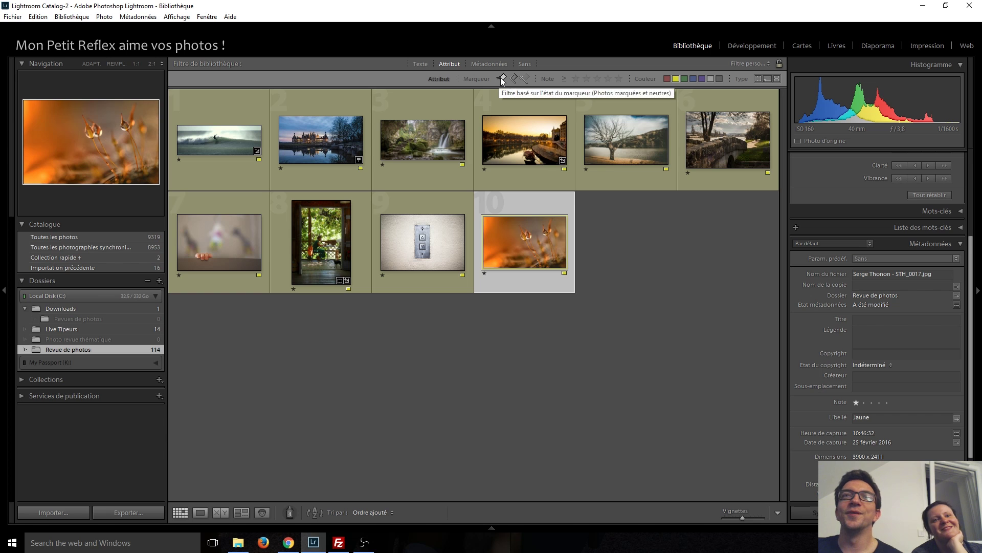
pyautogui.click(676, 78)
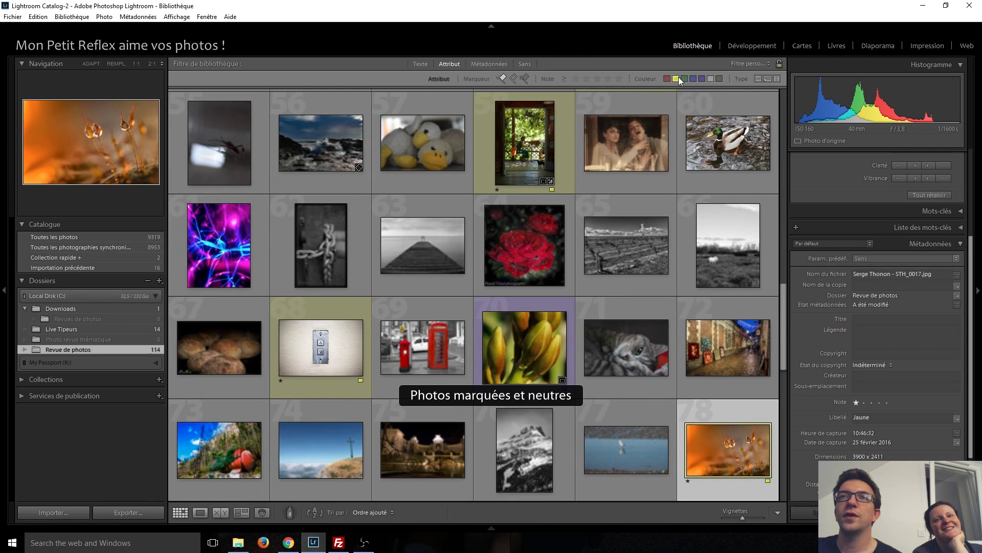
pyautogui.click(718, 79)
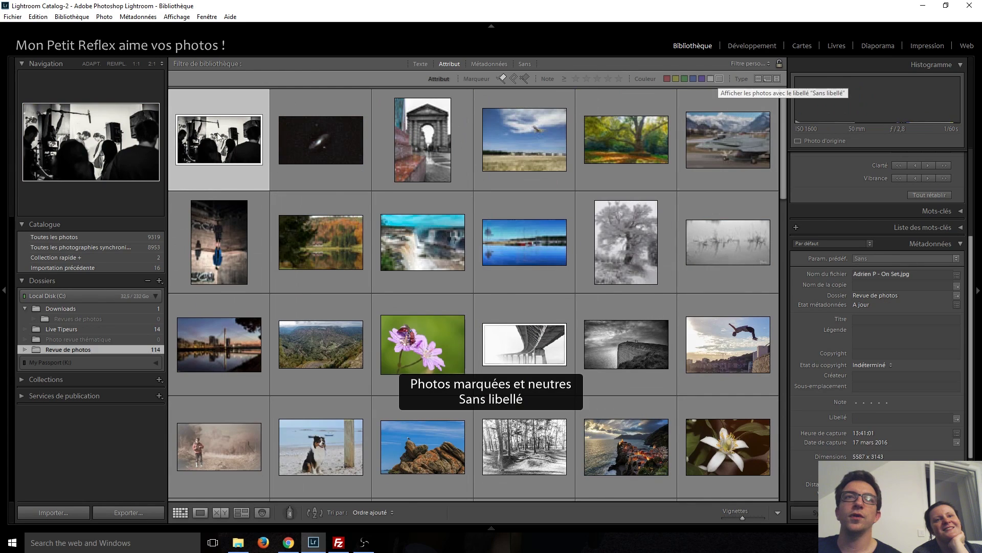
# Open the black-and-white film set photo with the left side panel hidden, and advance to the galaxy photo
pyautogui.doubleClick(217, 133)
pyautogui.press('F7')
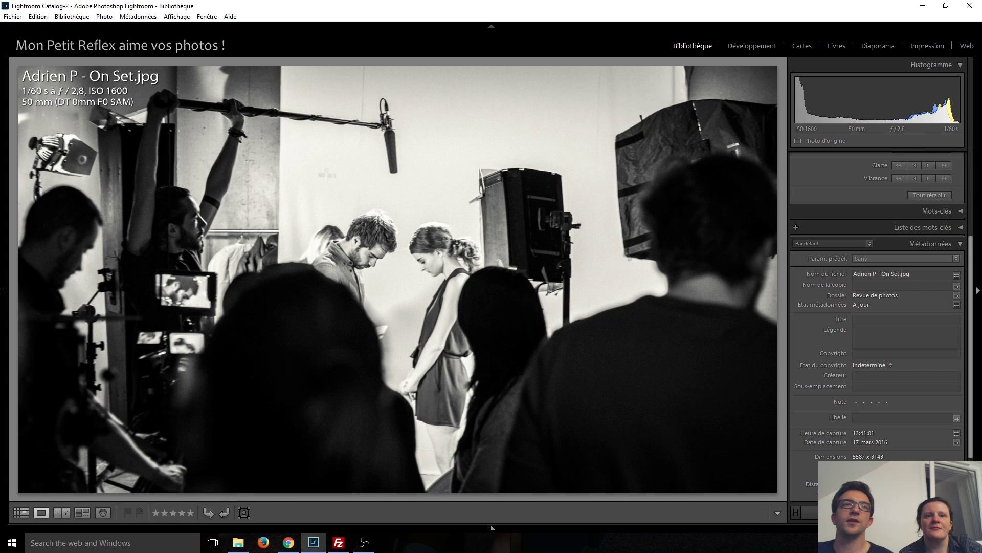
pyautogui.press('Right')
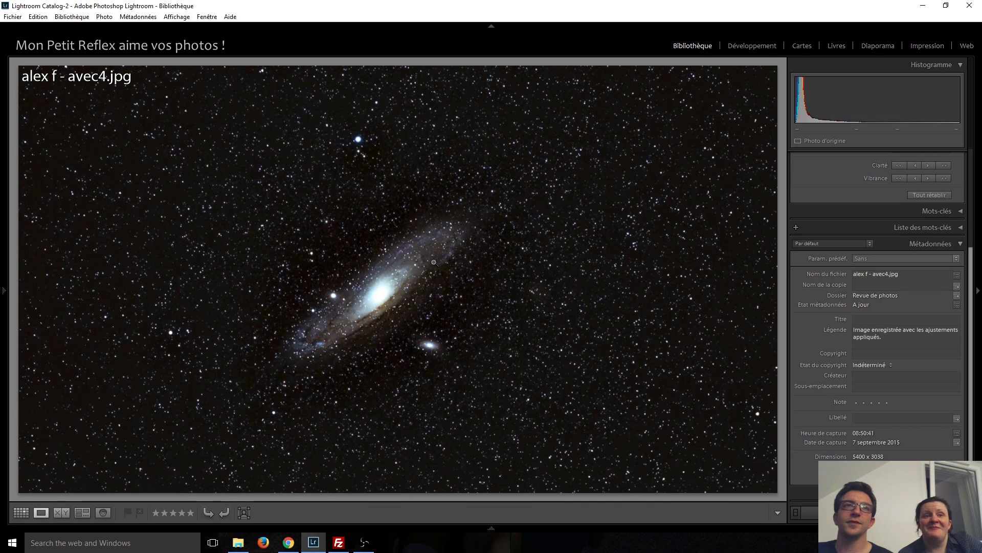
# Inspect the galaxy's bright core up close, return to the full view, and advance past the stone arch photo to the airplane photo
pyautogui.click(383, 284)
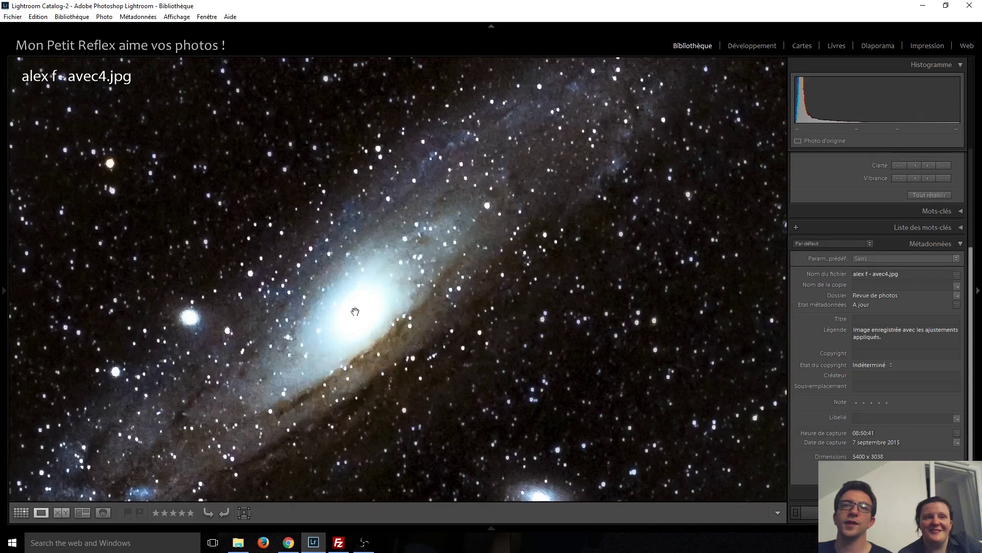
pyautogui.moveTo(353, 311); pyautogui.dragTo(461, 210)
pyautogui.click(435, 236)
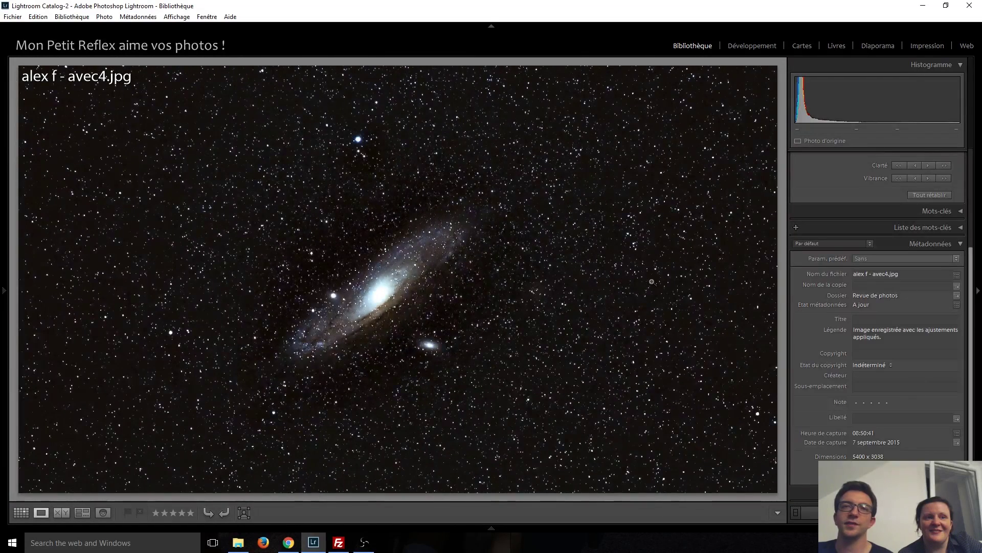
pyautogui.press('Right')
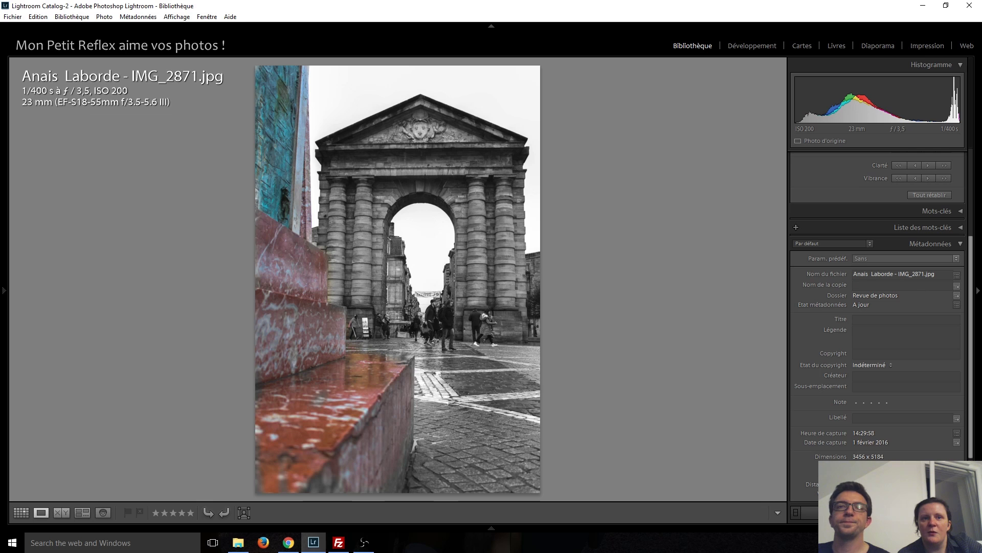
pyautogui.press('Right')
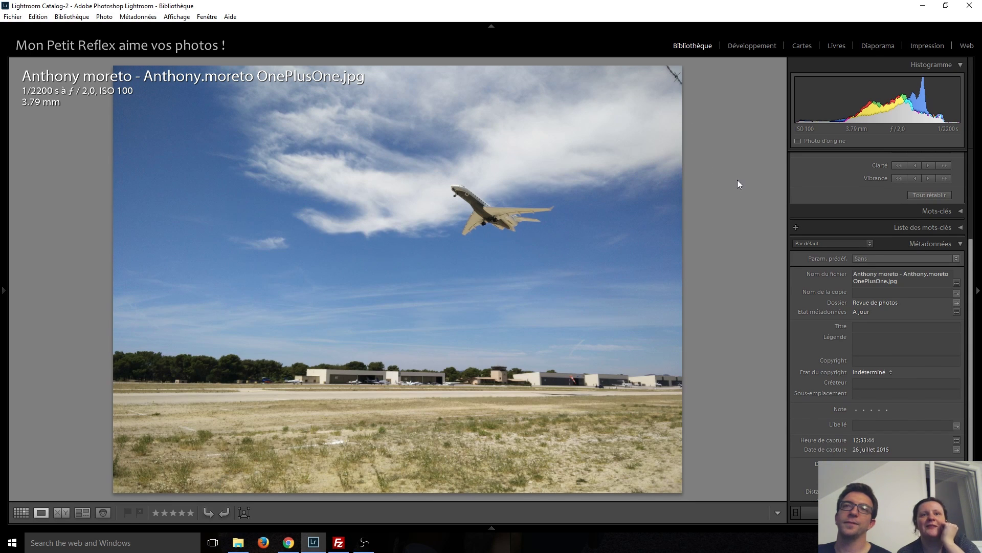
# Advance past the autumn tree and fighter jet photos to the portrait of the mirrored figure against a graffiti wall
pyautogui.press('Right')
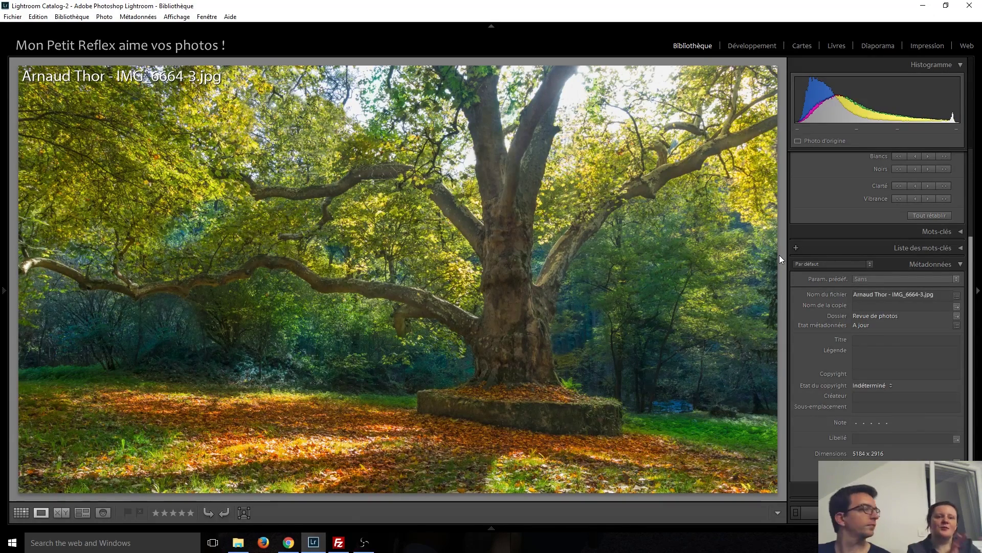
pyautogui.press('Right')
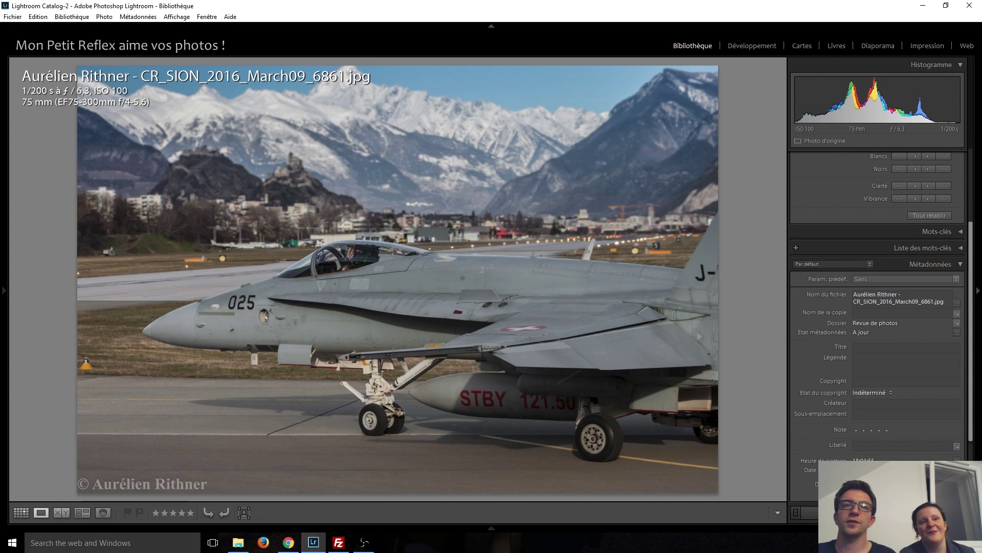
pyautogui.press('Right')
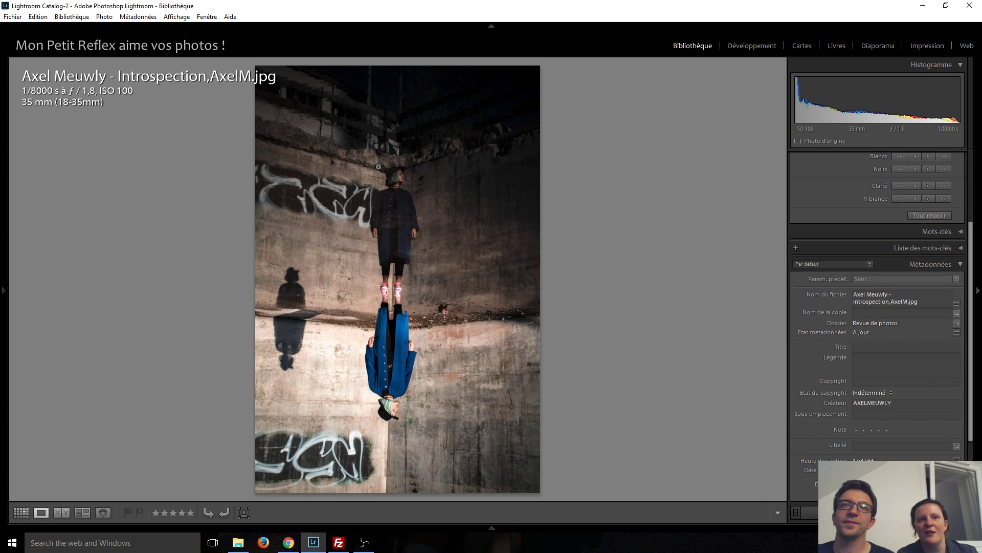
# Inspect the upright and inverted figures up close from head to shoes, and return to the full view
pyautogui.click(395, 191)
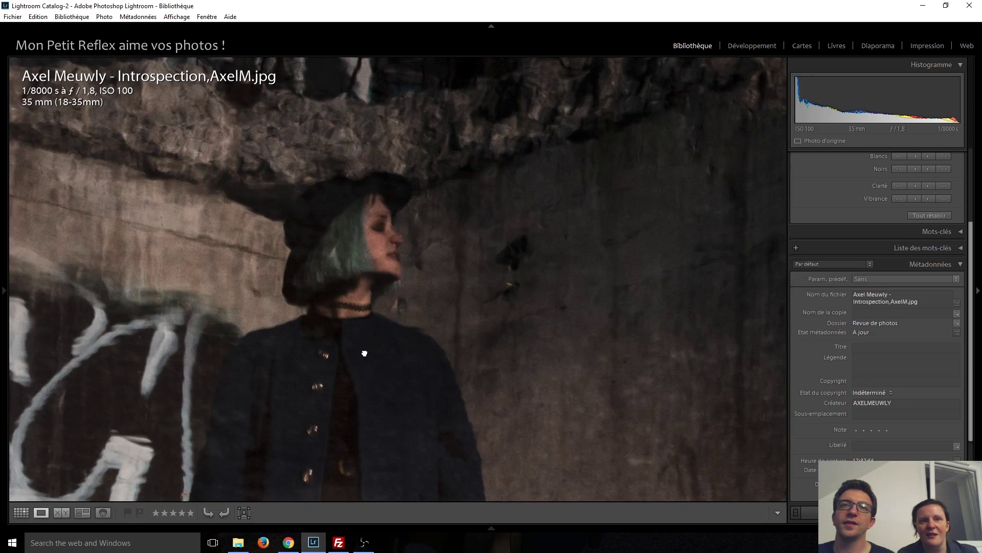
pyautogui.moveTo(365, 353); pyautogui.dragTo(386, 168)
pyautogui.moveTo(377, 432); pyautogui.dragTo(379, 206)
pyautogui.moveTo(370, 407); pyautogui.dragTo(371, 127)
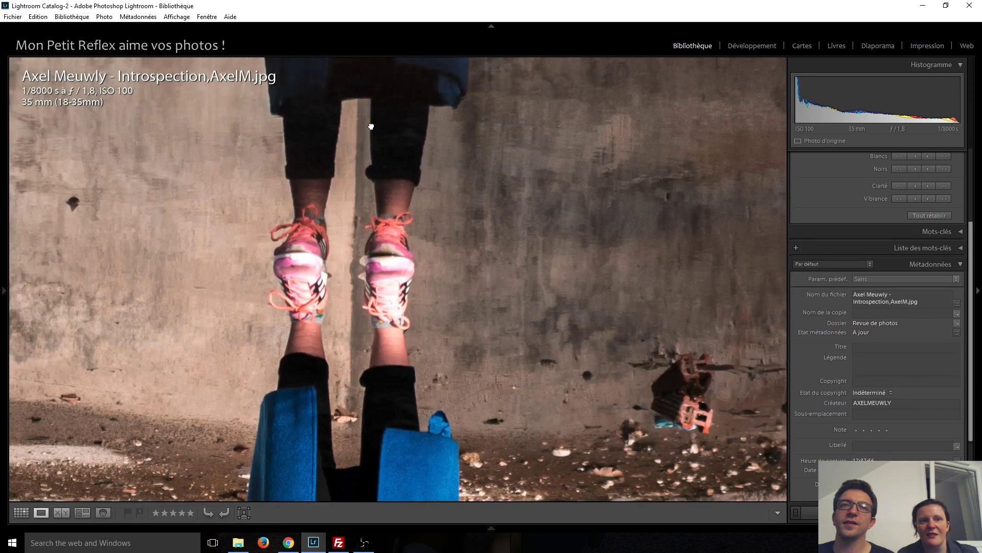
pyautogui.moveTo(369, 387); pyautogui.dragTo(369, 151)
pyautogui.moveTo(371, 312); pyautogui.dragTo(376, 77)
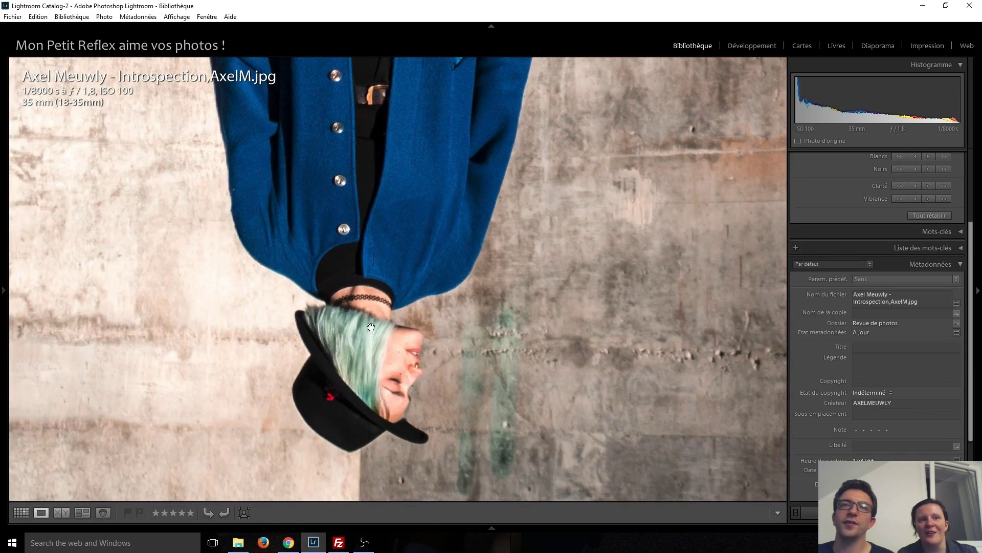
pyautogui.moveTo(368, 201); pyautogui.dragTo(365, 215)
pyautogui.moveTo(344, 337); pyautogui.dragTo(360, 455)
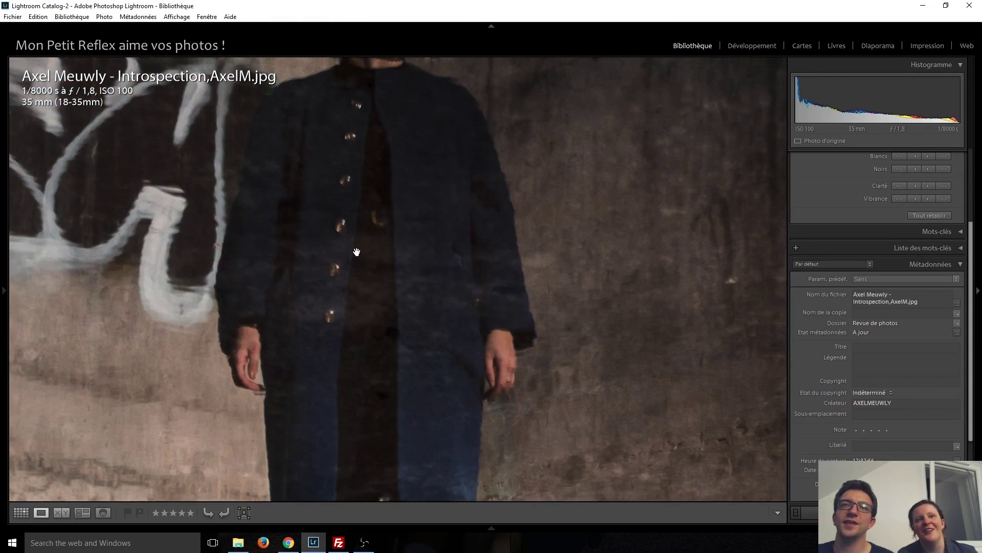
pyautogui.moveTo(358, 257); pyautogui.dragTo(357, 179)
pyautogui.click(358, 179)
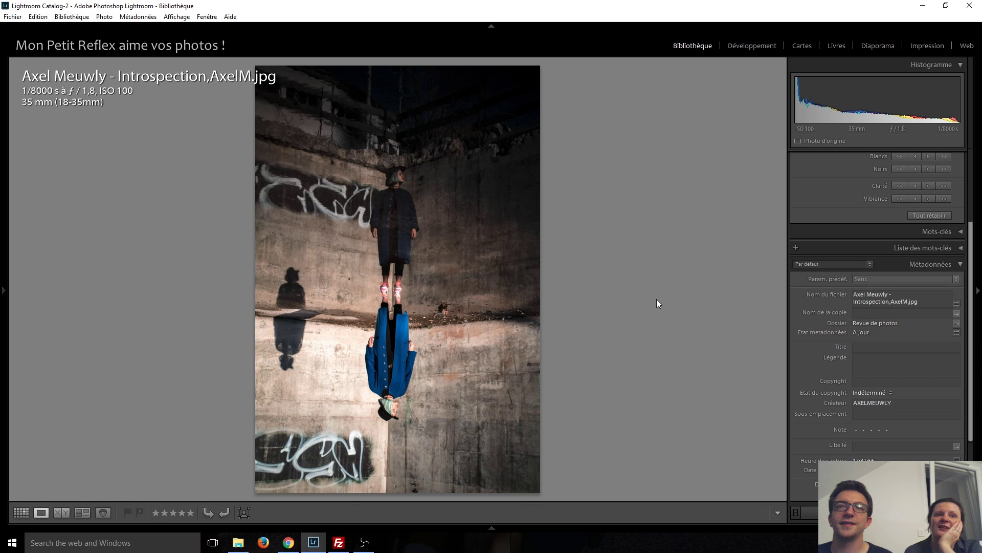
# Advance past the autumn lake and waterfall photos to the sailboat harbour photo
pyautogui.press('Right')
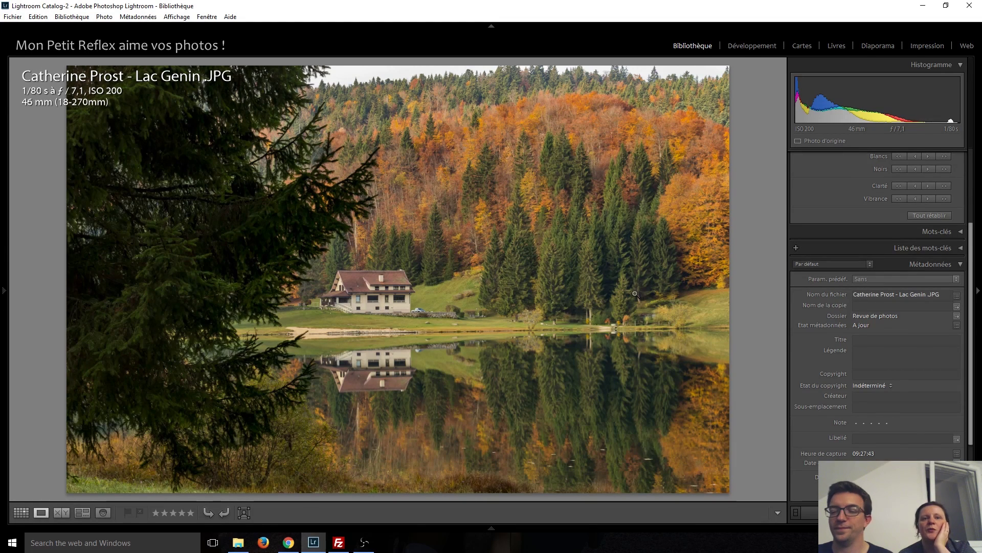
pyautogui.press('Right')
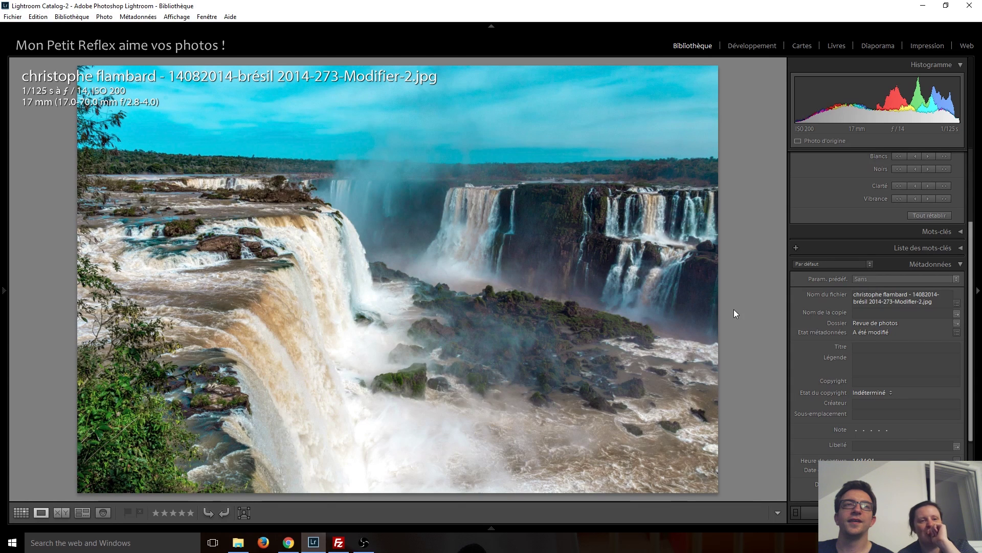
pyautogui.press('Right')
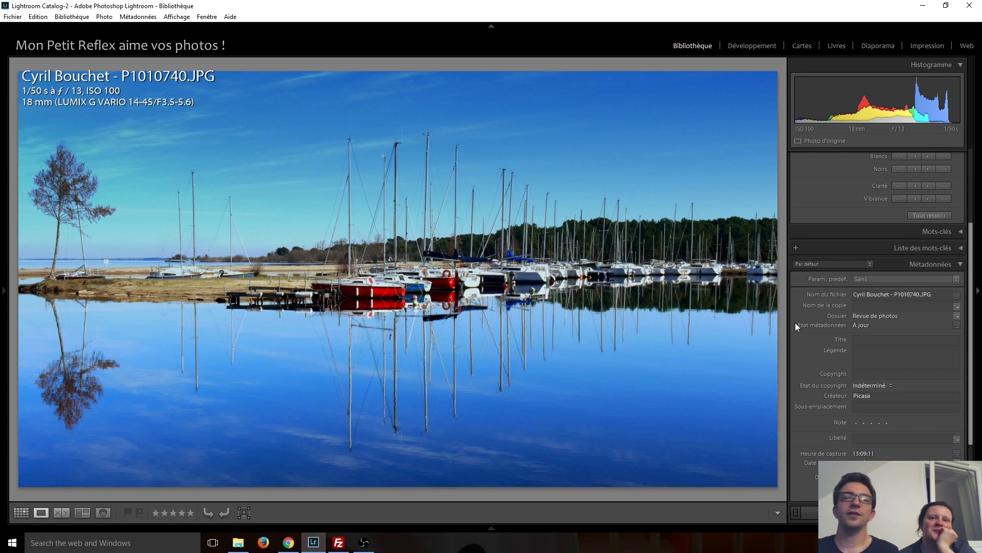
# Advance past the frosted tree, black-and-white reeds and Nantes night bridge photos to the Cirque de Navacelles photo
pyautogui.moveTo(1, 397)
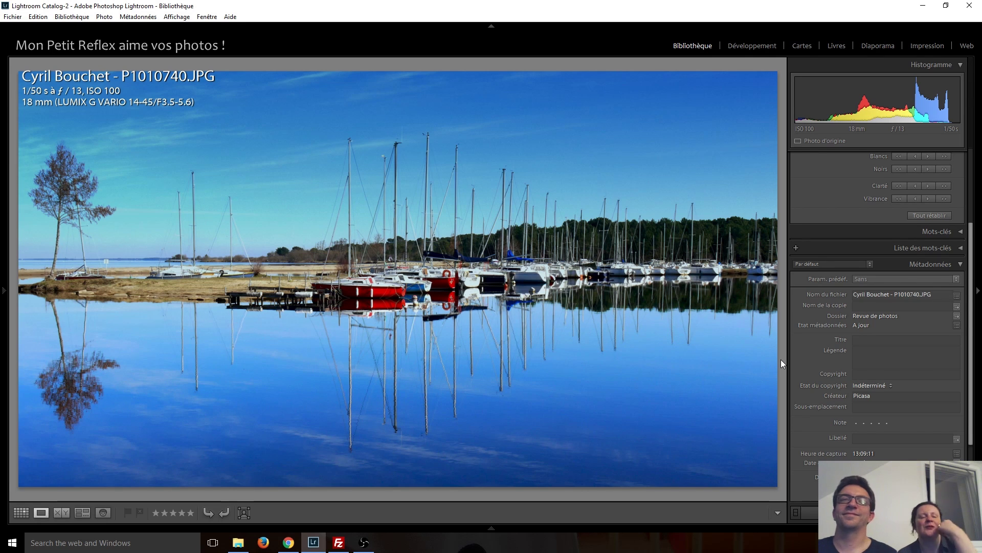
pyautogui.press('Right')
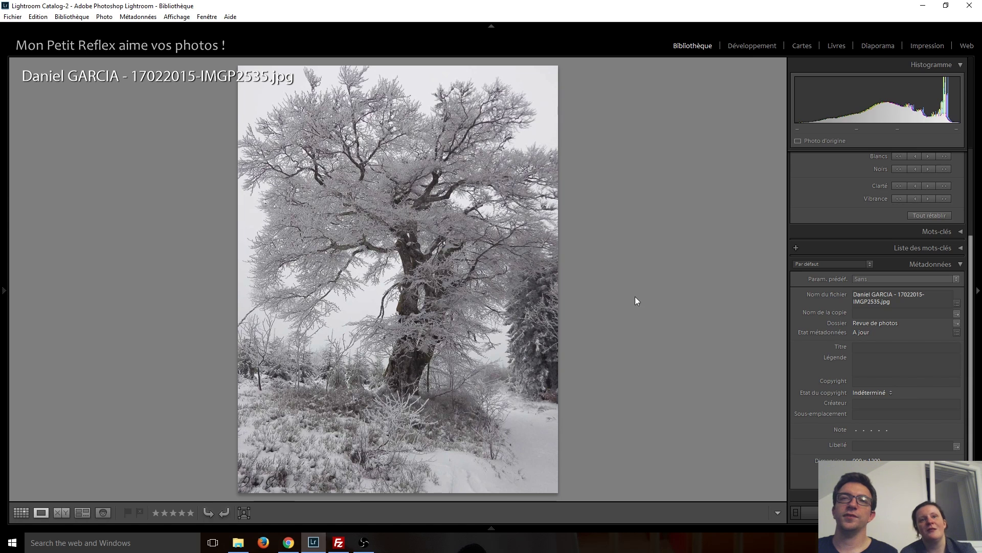
pyautogui.press('Right')
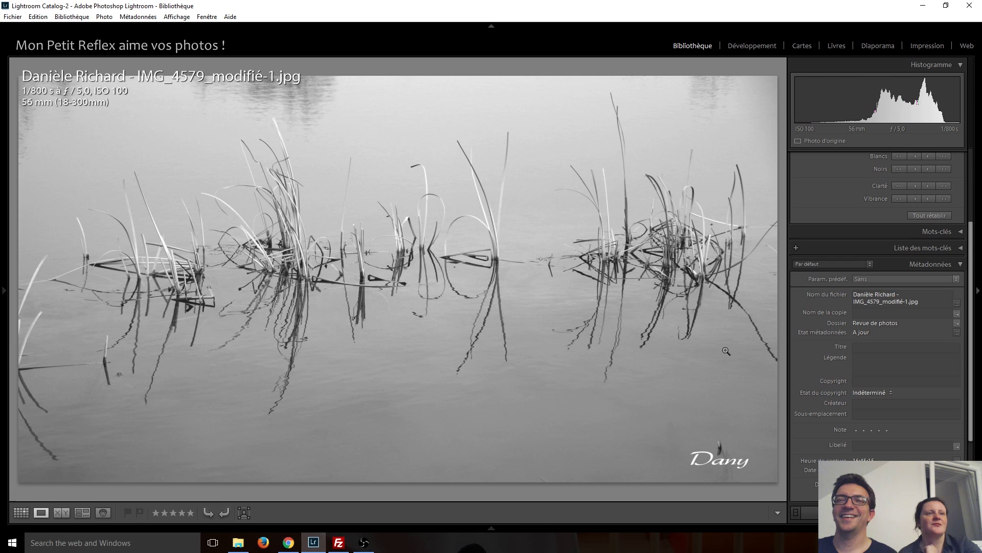
pyautogui.press('Right')
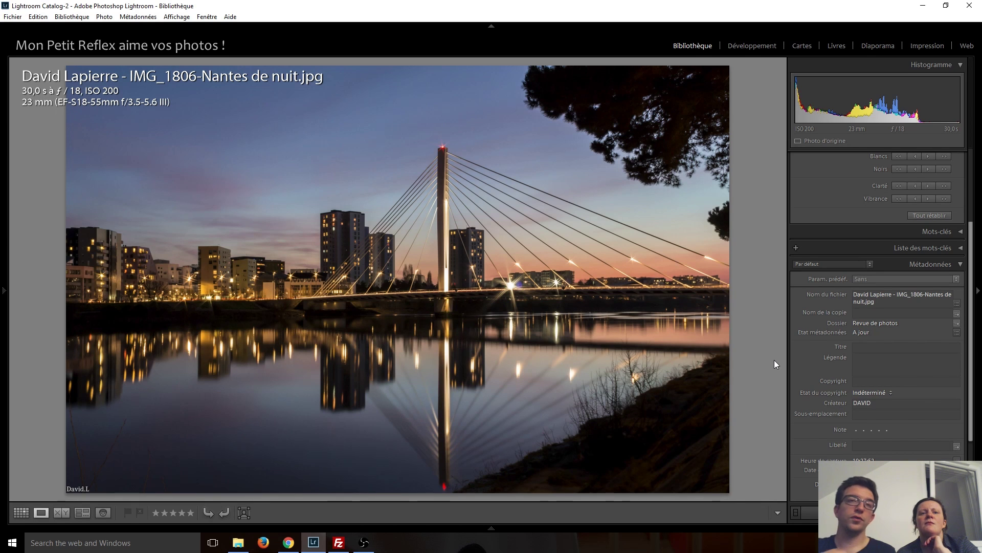
pyautogui.press('Right')
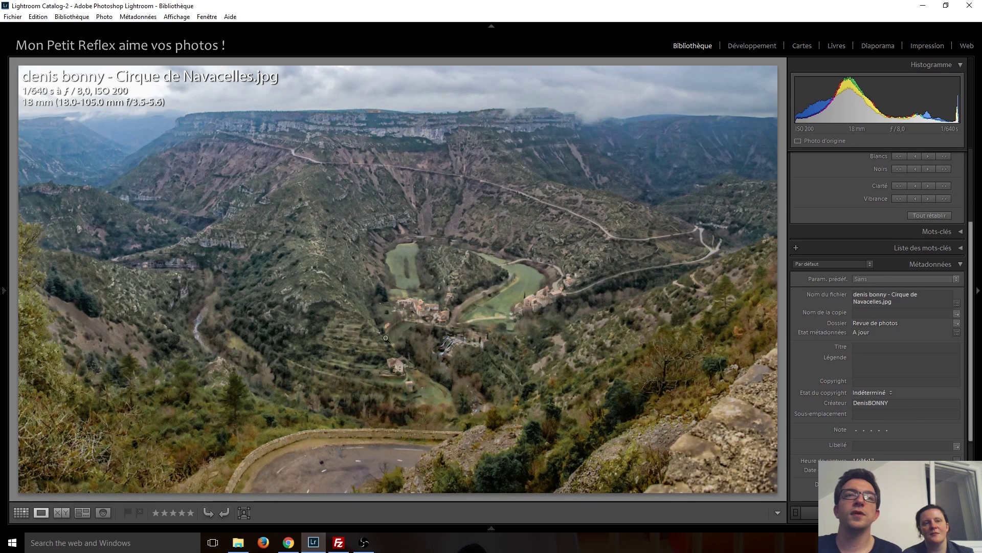
# Inspect the hillside road and the river in the Cirque de Navacelles photo up close, and return to the full view
pyautogui.click(293, 327)
pyautogui.moveTo(467, 168)
pyautogui.mouseDown()
pyautogui.moveTo(409, 348)
pyautogui.moveTo(506, 186)
pyautogui.moveTo(427, 215)
pyautogui.moveTo(452, 329)
pyautogui.mouseUp()
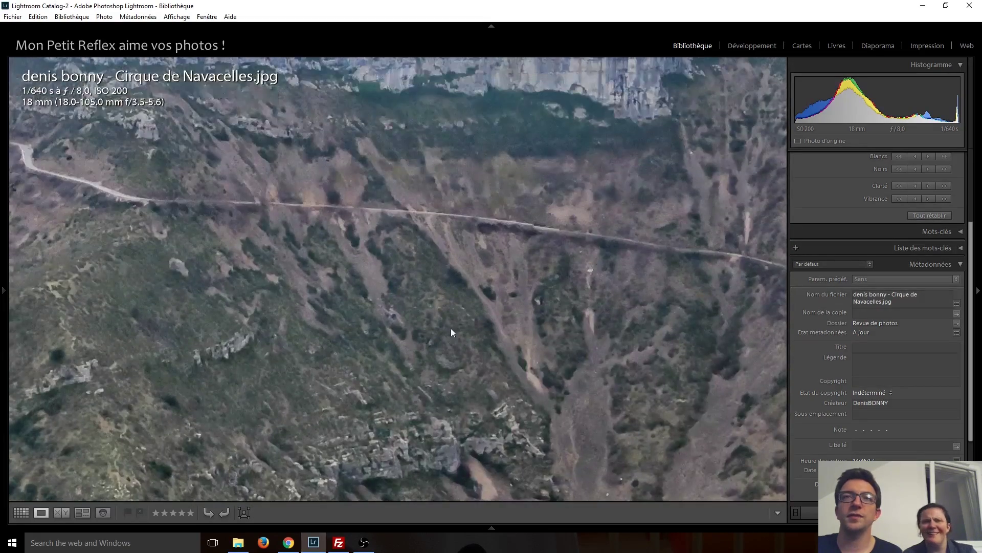
pyautogui.moveTo(426, 226); pyautogui.dragTo(424, 404)
pyautogui.click(415, 367)
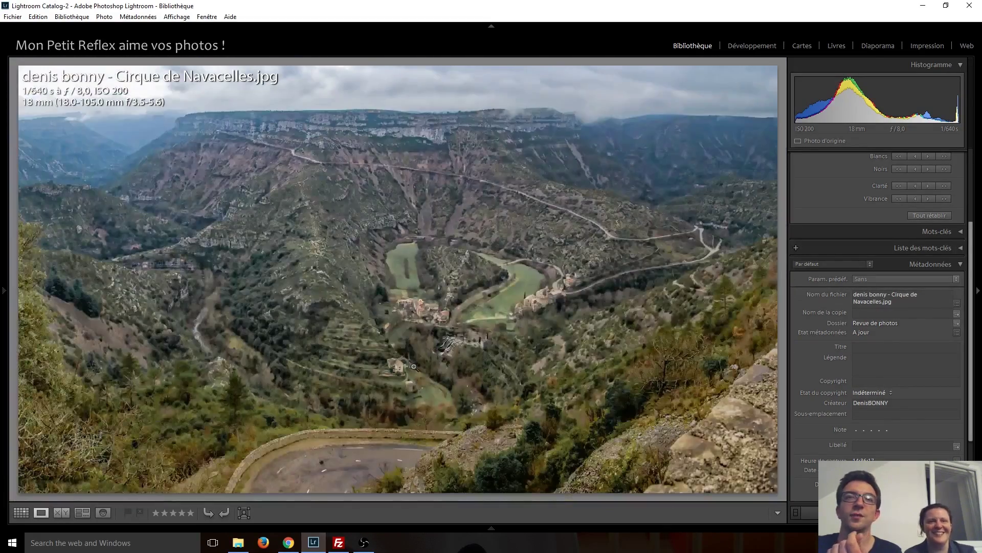
pyautogui.click(192, 319)
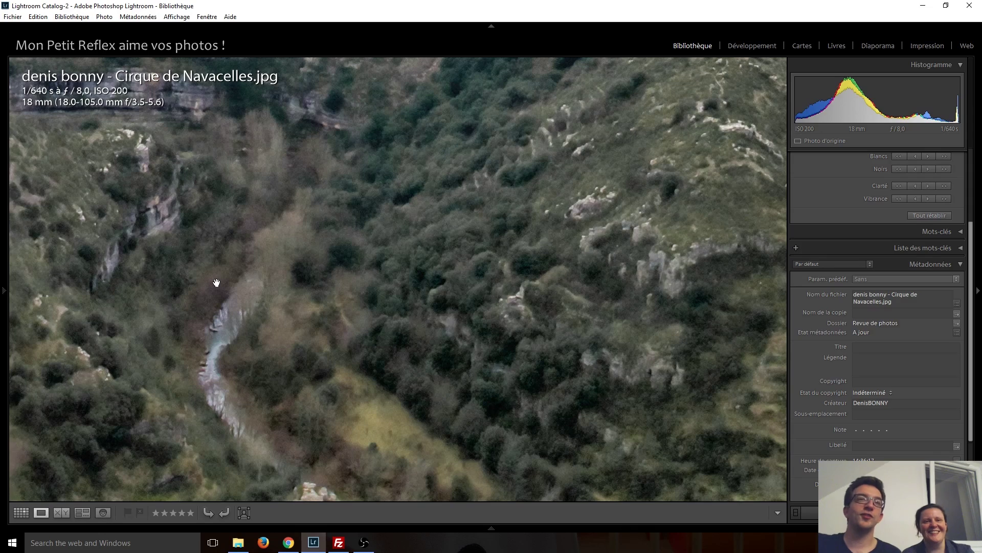
pyautogui.click(314, 280)
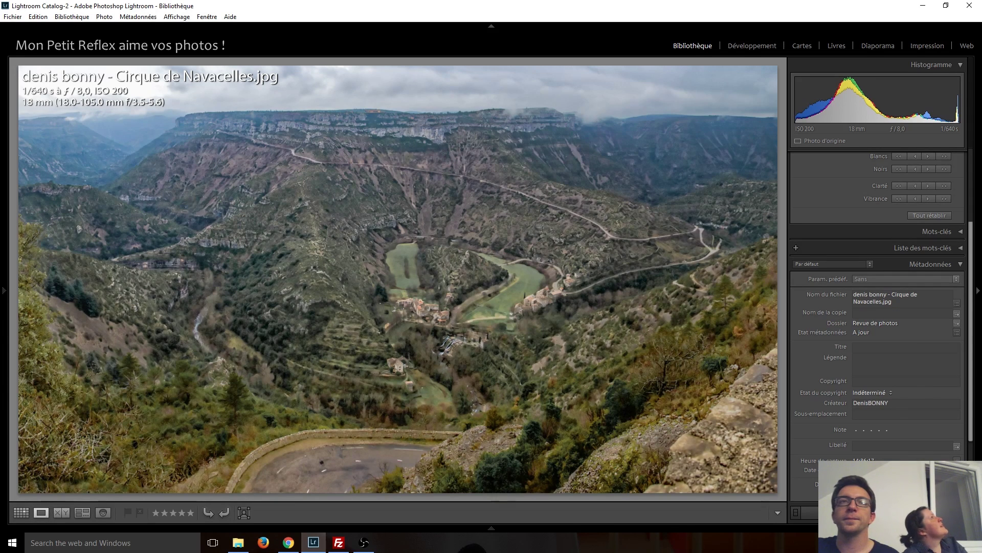
# Advance to the red insect macro photo, inspect the insect up close, and return to the full view
pyautogui.press('Right')
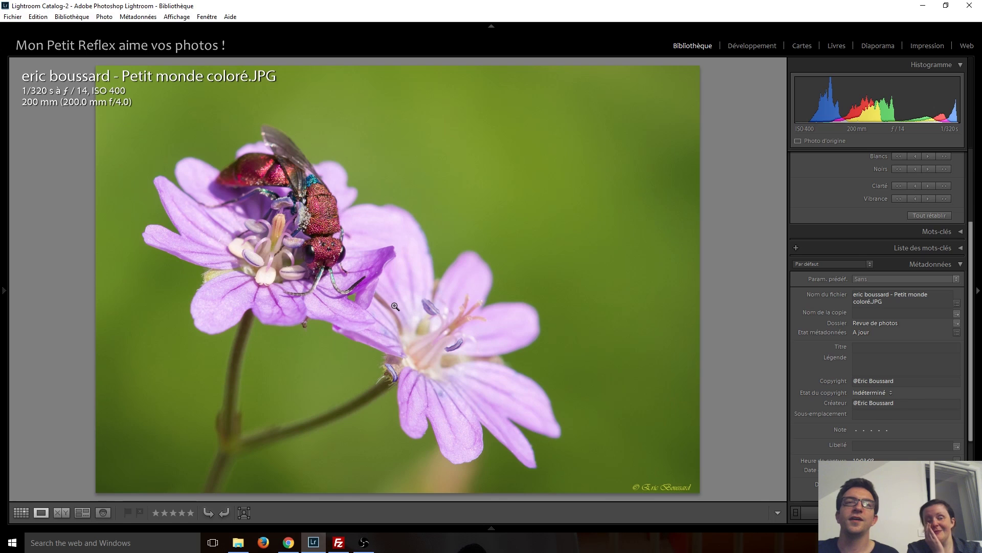
pyautogui.click(316, 219)
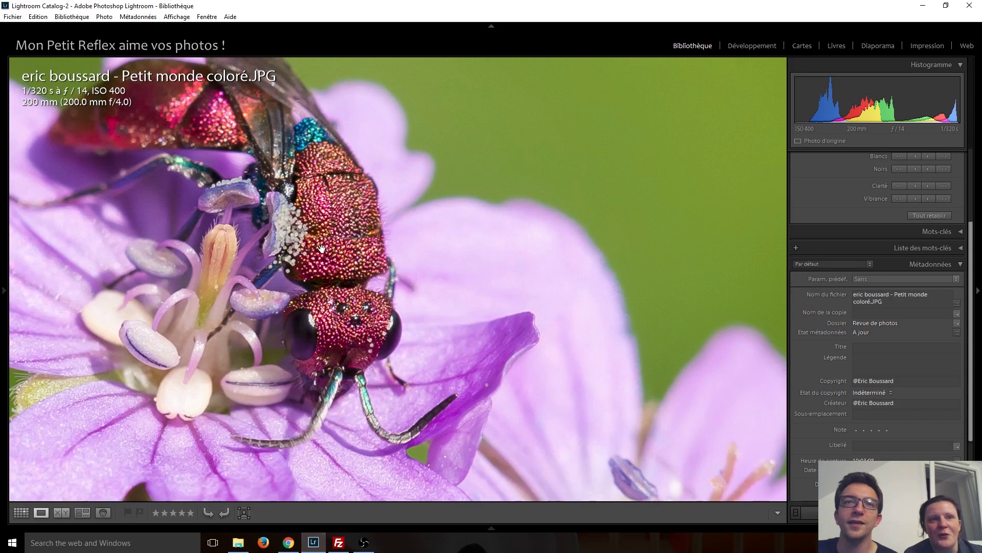
pyautogui.moveTo(321, 249); pyautogui.dragTo(392, 301)
pyautogui.click(392, 301)
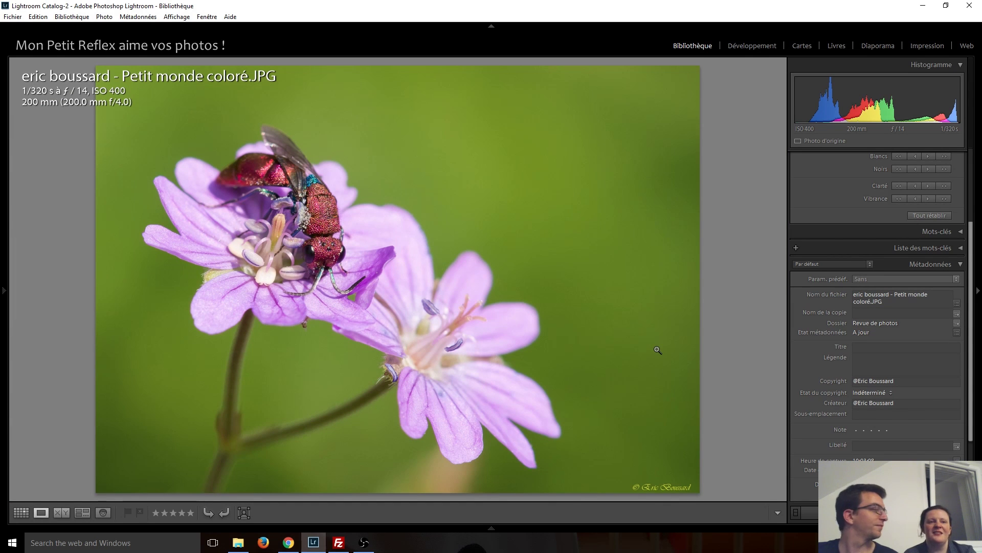
# Advance past the curved viaduct, black-and-white cliff and backflip photos to the child in rubber boots photo
pyautogui.press('Right')
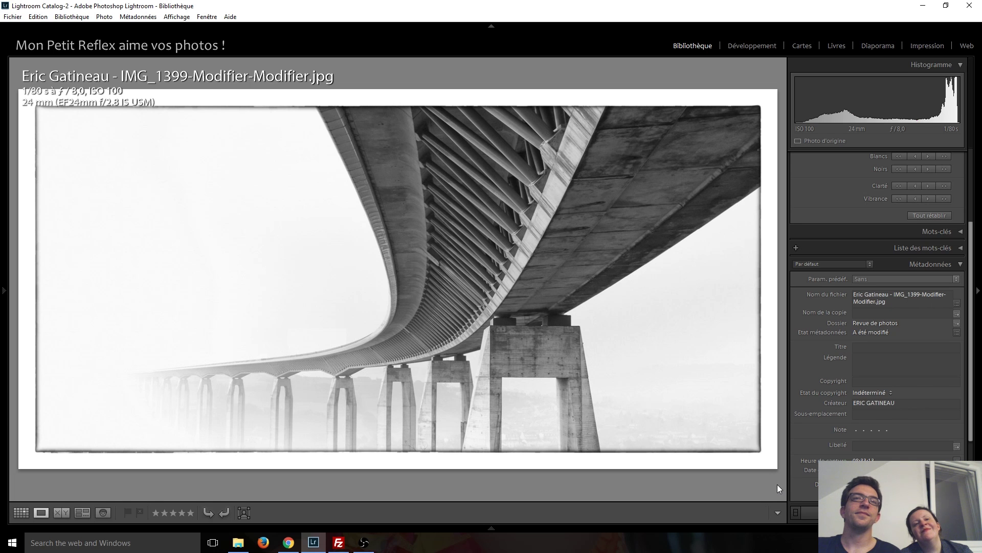
pyautogui.press('Right')
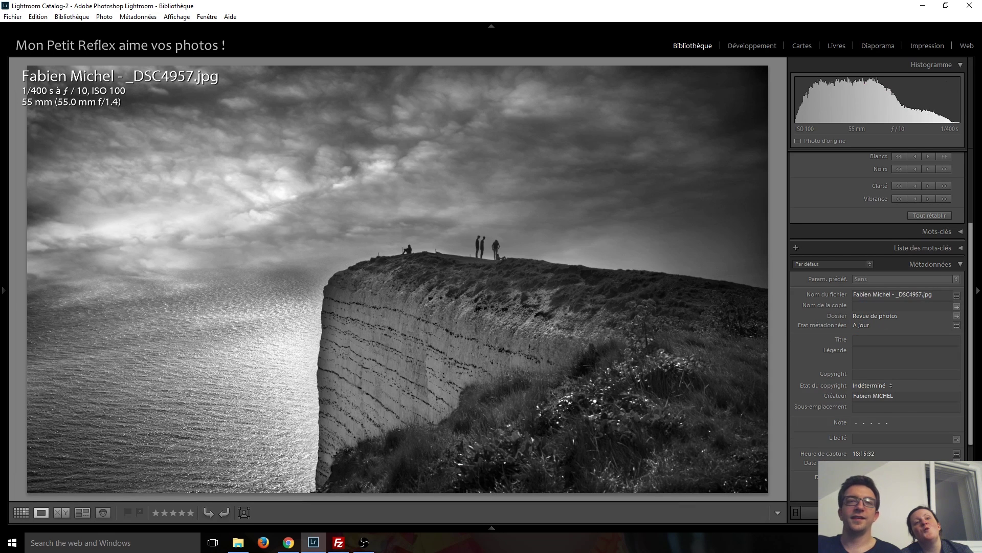
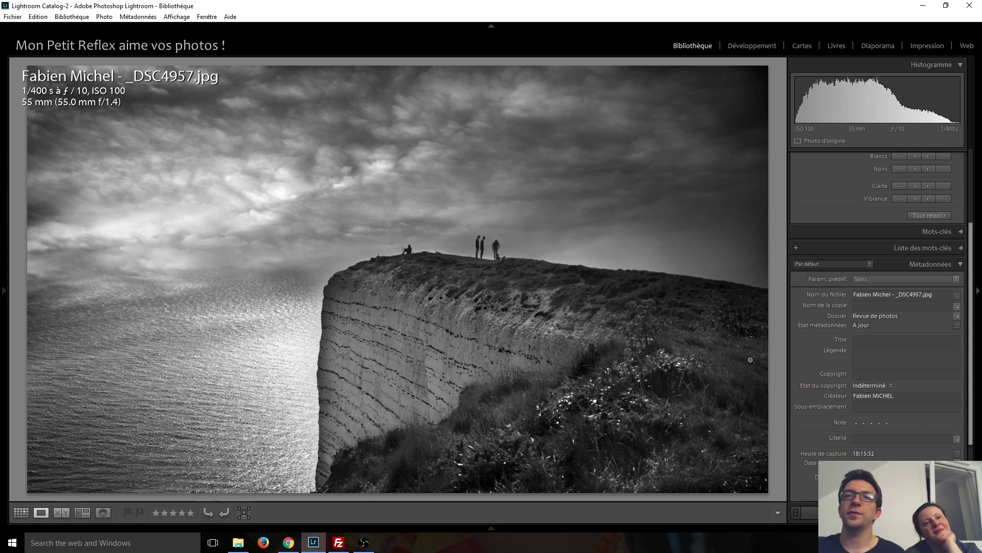
pyautogui.press('Right')
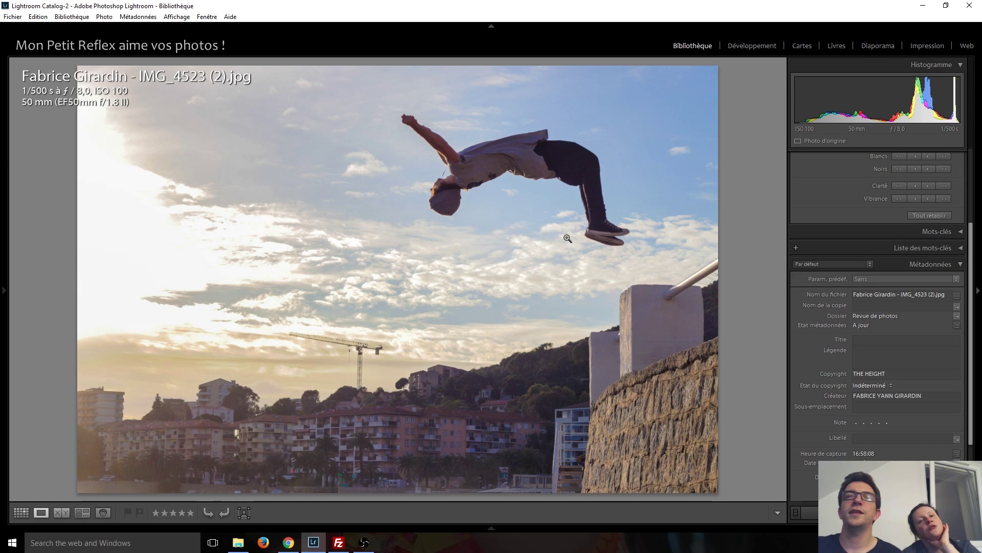
pyautogui.press('Right')
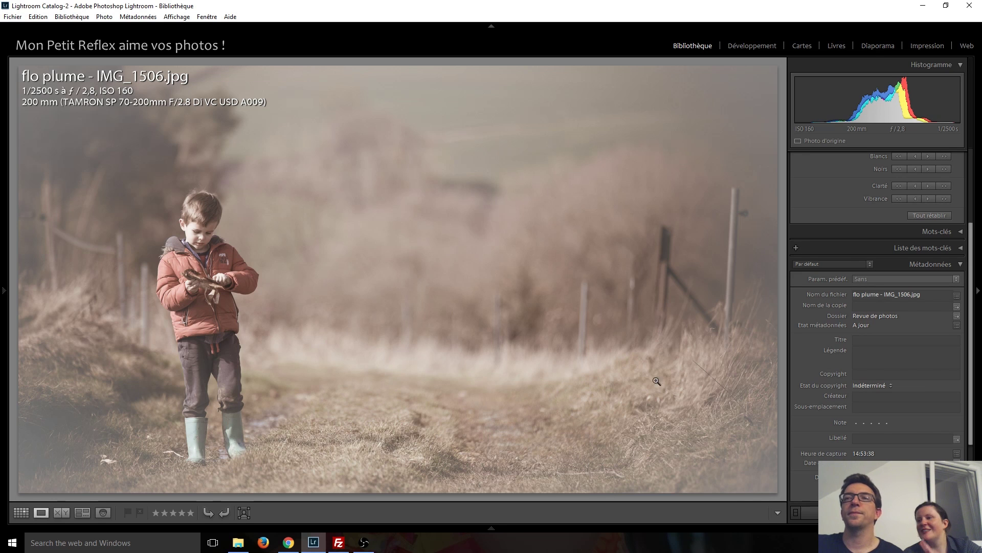
# Advance past the beach dog, seagull on the rock and black-and-white forest photos to the coastal village photo
pyautogui.press('Right')
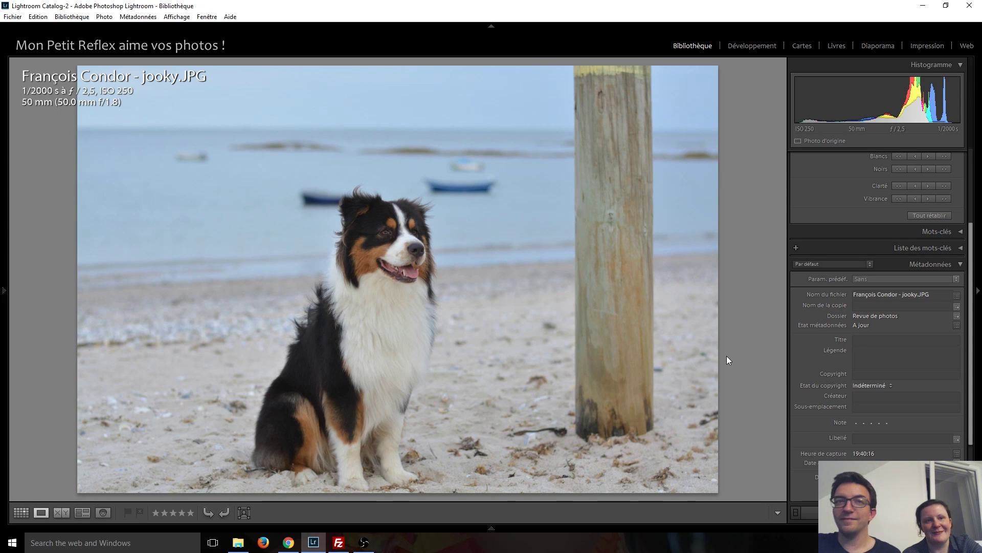
pyautogui.press('Right')
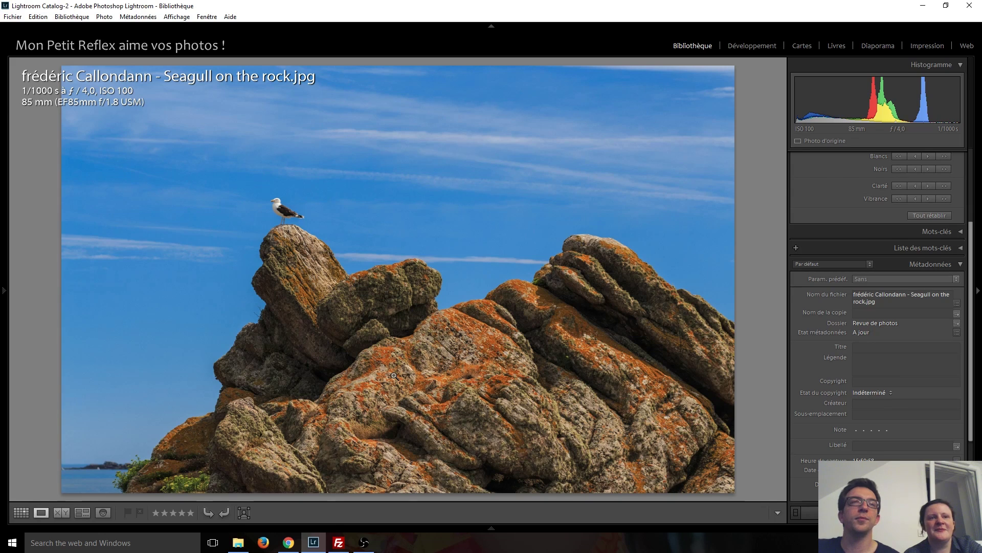
pyautogui.press('Right')
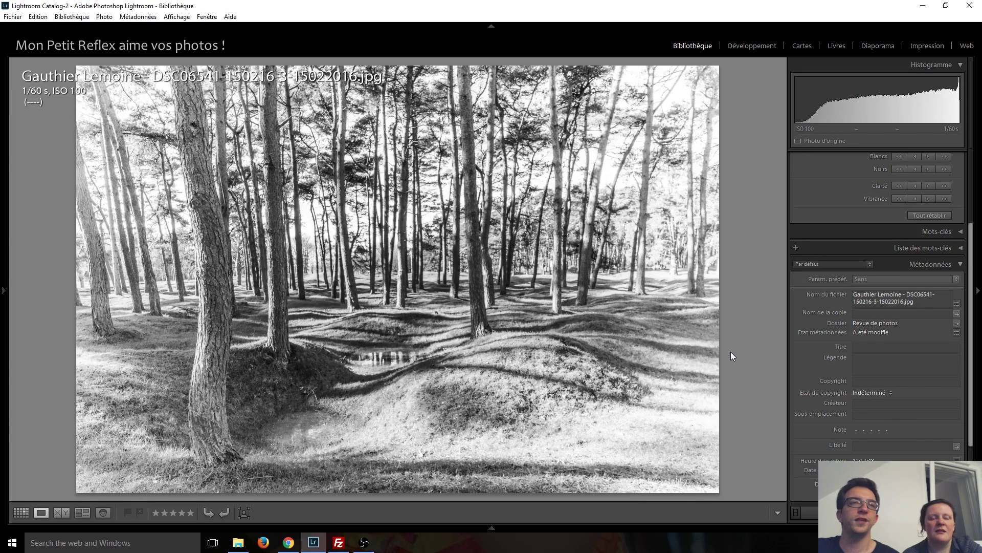
pyautogui.press('Right')
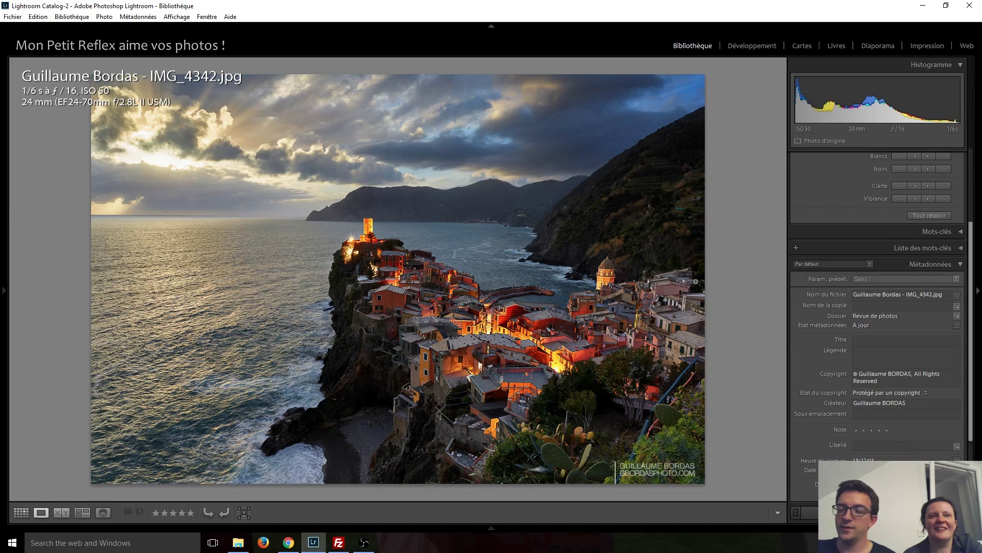
# Advance past the white flower and Carcassonne photos to the selectively coloured lanterns photo
pyautogui.press('Right')
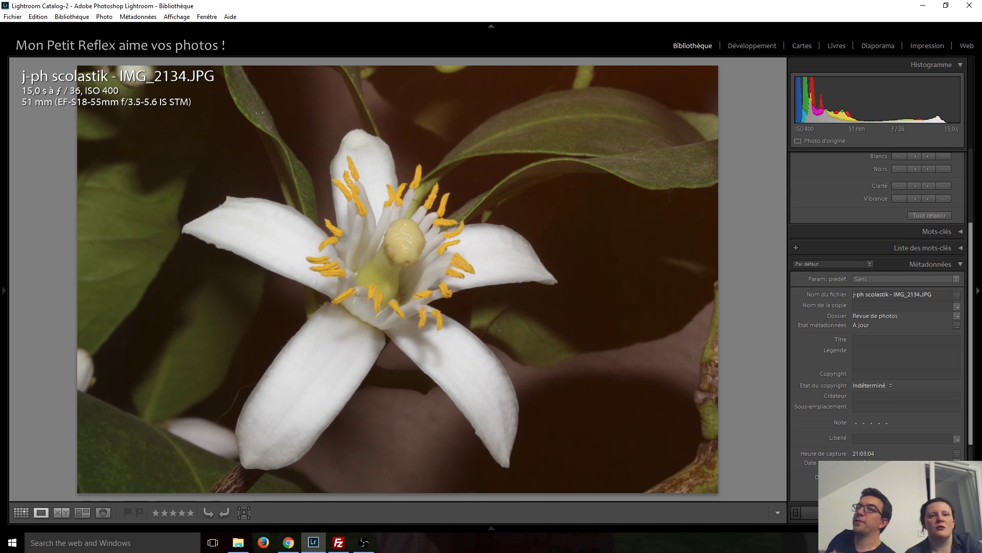
pyautogui.press('Right')
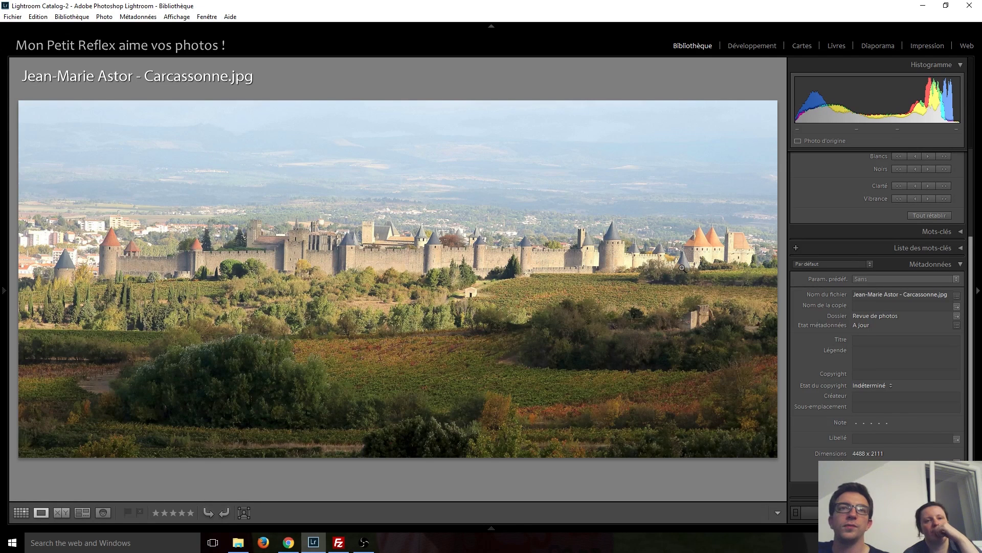
pyautogui.press('Right')
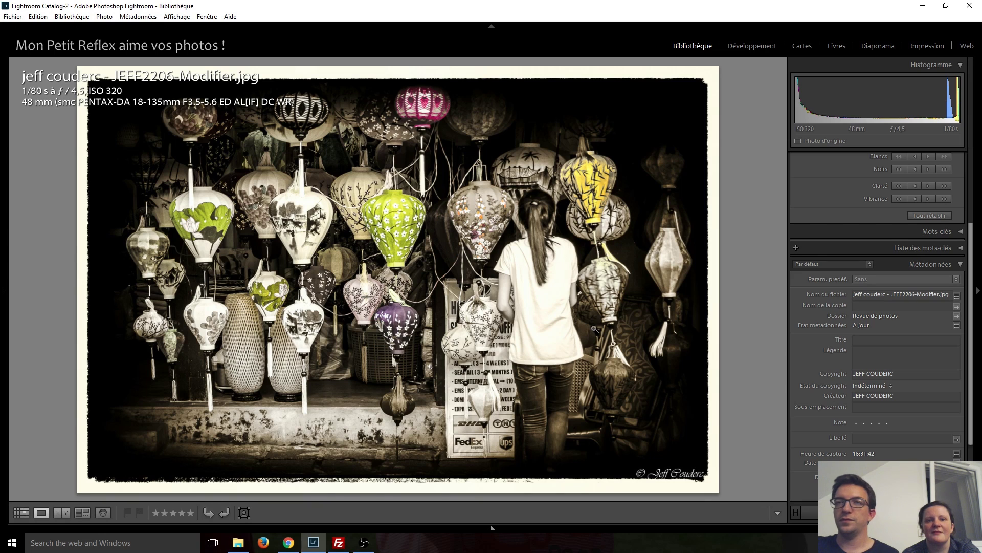
# Advance to the black-and-white photo of the man seated under the stone arch, inspect it up close, and return to the full view
pyautogui.press('Right')
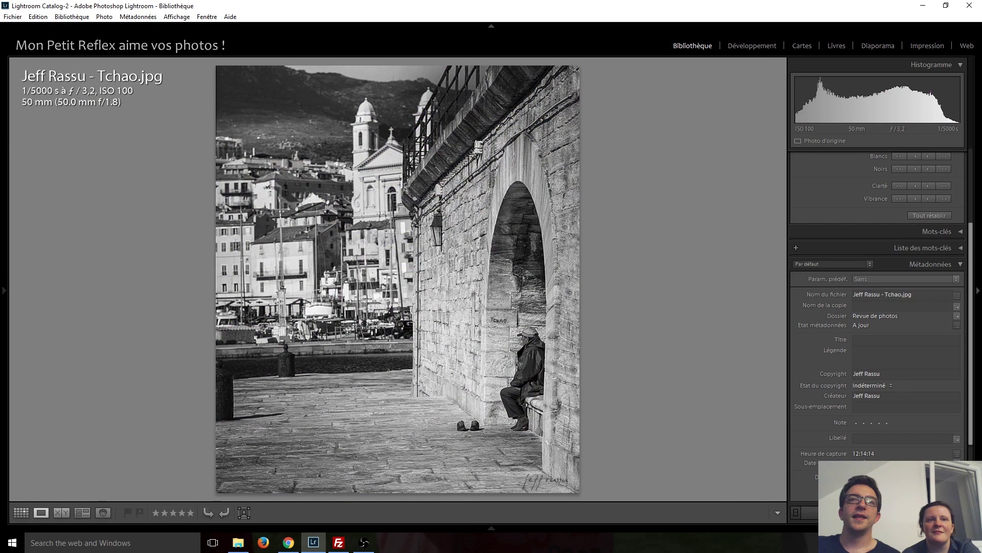
pyautogui.click(500, 323)
pyautogui.click(495, 279)
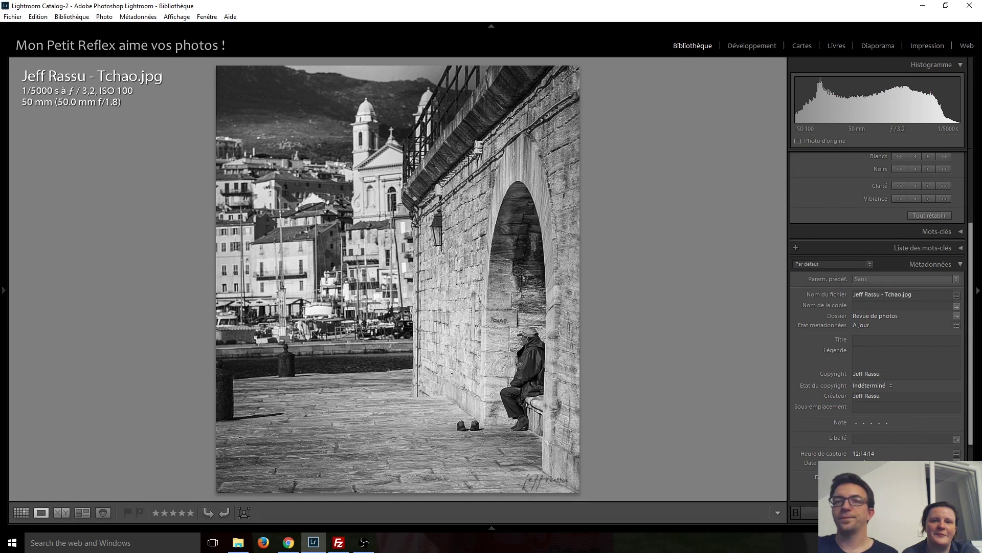
# Advance past the white feathers, Canada geese and black-and-white nude photos to the dark water splash photo
pyautogui.press('Right')
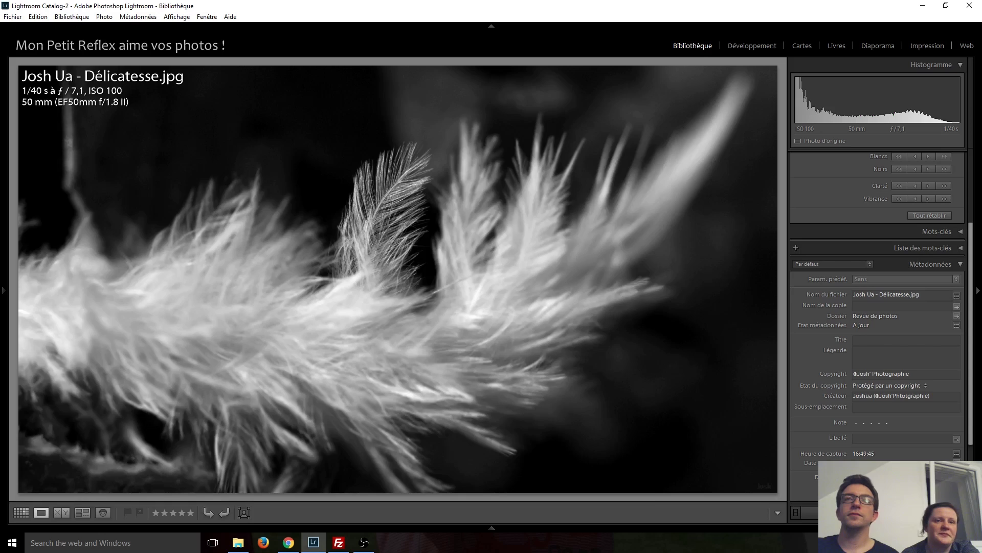
pyautogui.press('Right')
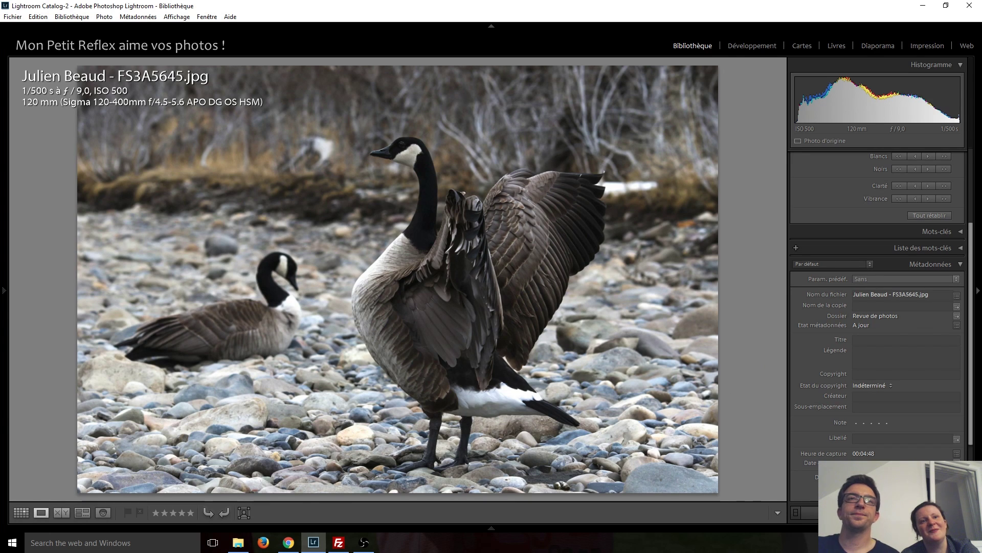
pyautogui.press('Right')
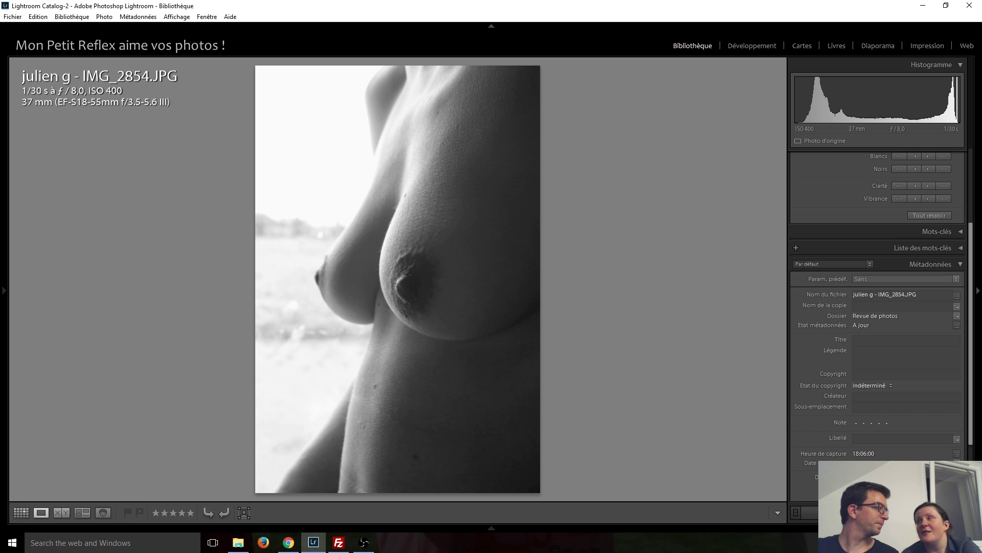
pyautogui.press('Right')
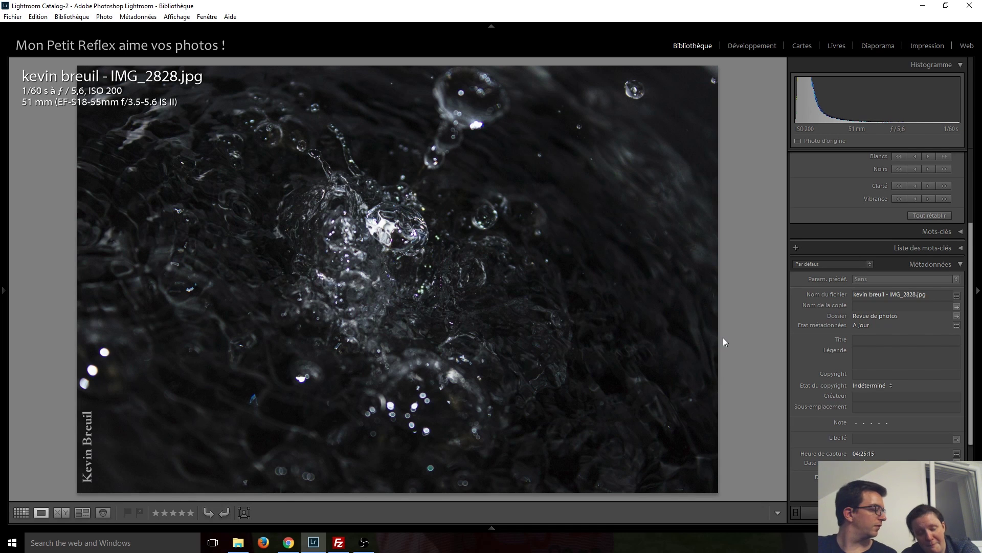
# Advance past the black-and-white cat, wolf-mask portrait and metal bridge photos to the vegetable garden photo with the large tree
pyautogui.press('Right')
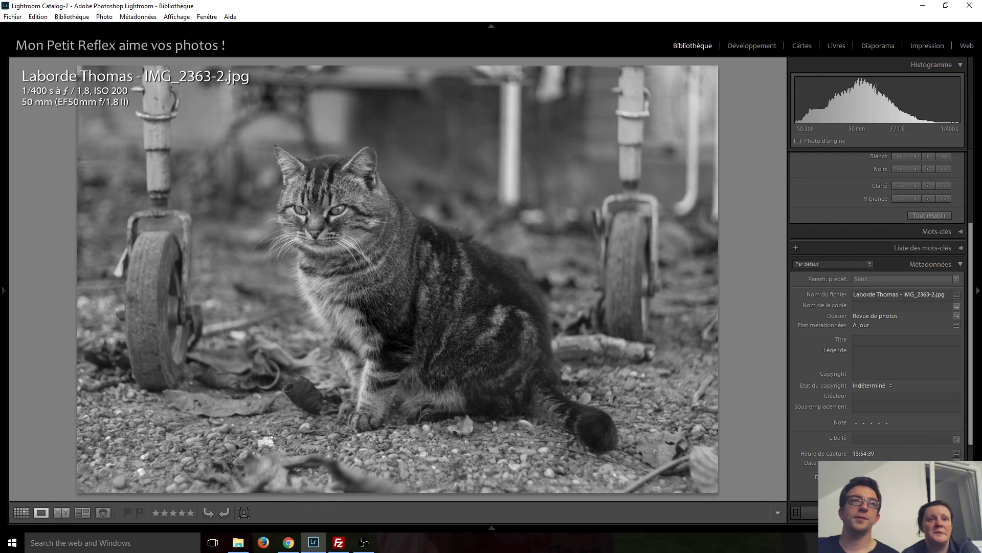
pyautogui.press('Right')
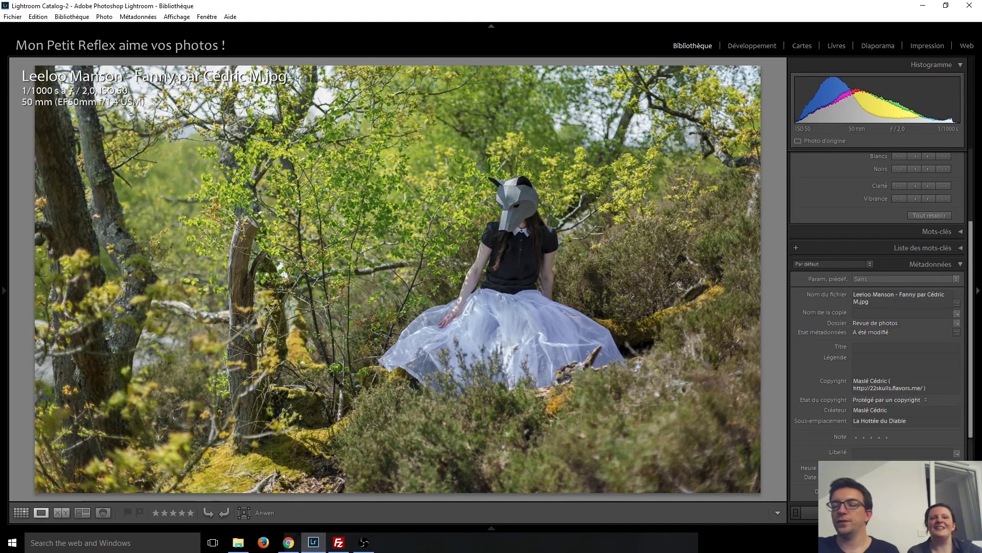
pyautogui.press('Right')
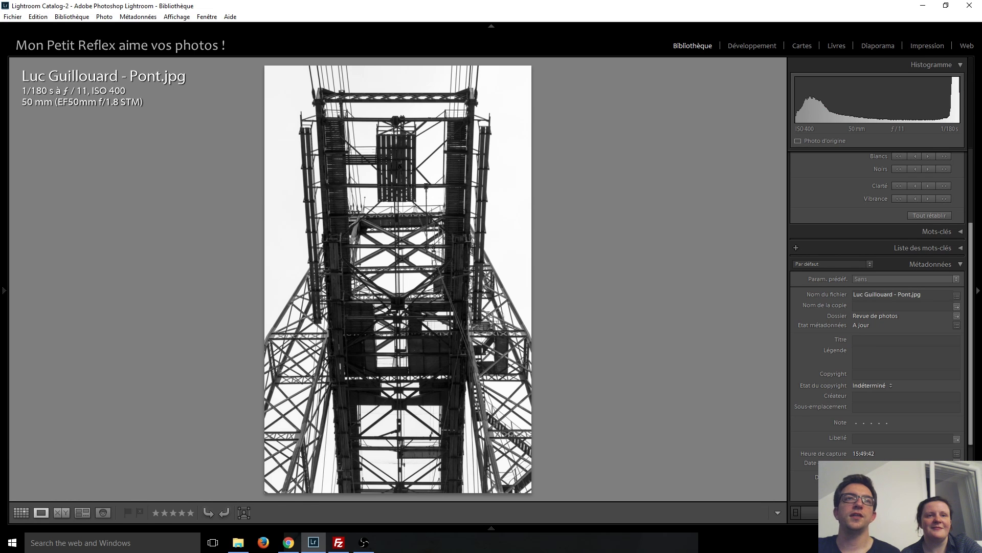
pyautogui.press('Right')
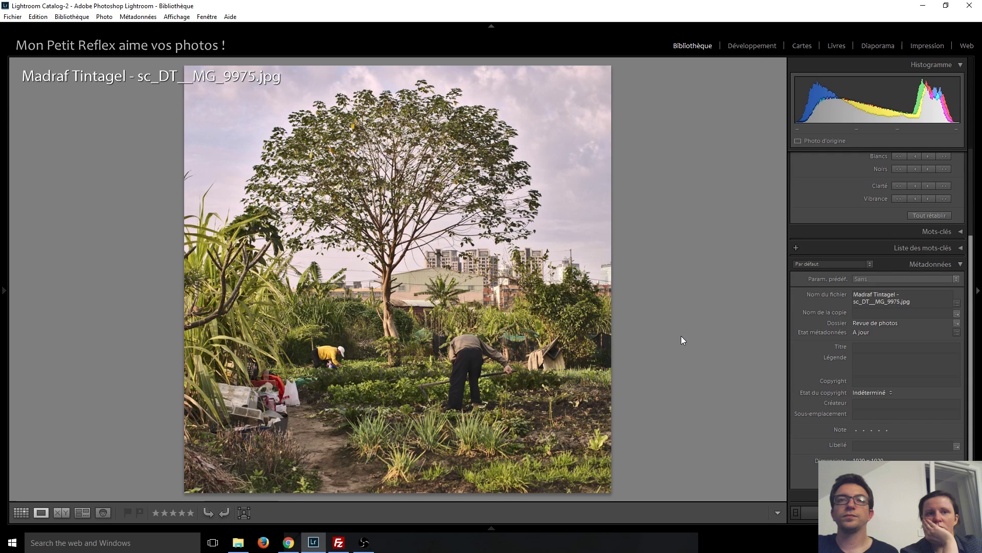
# Advance past the dog in a Santa hat, sunlit tabby cat and lion photos to the running dog photo
pyautogui.press('Right')
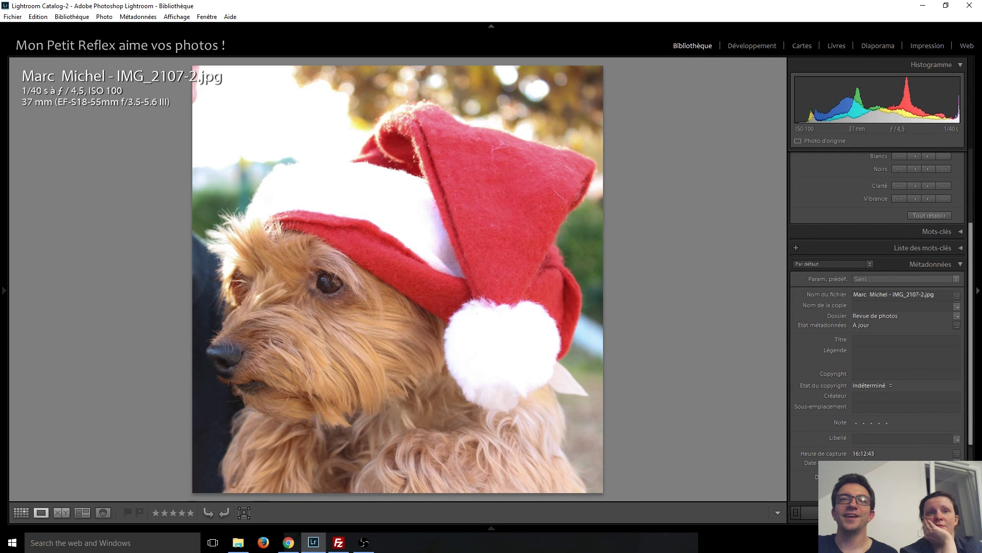
pyautogui.press('Right')
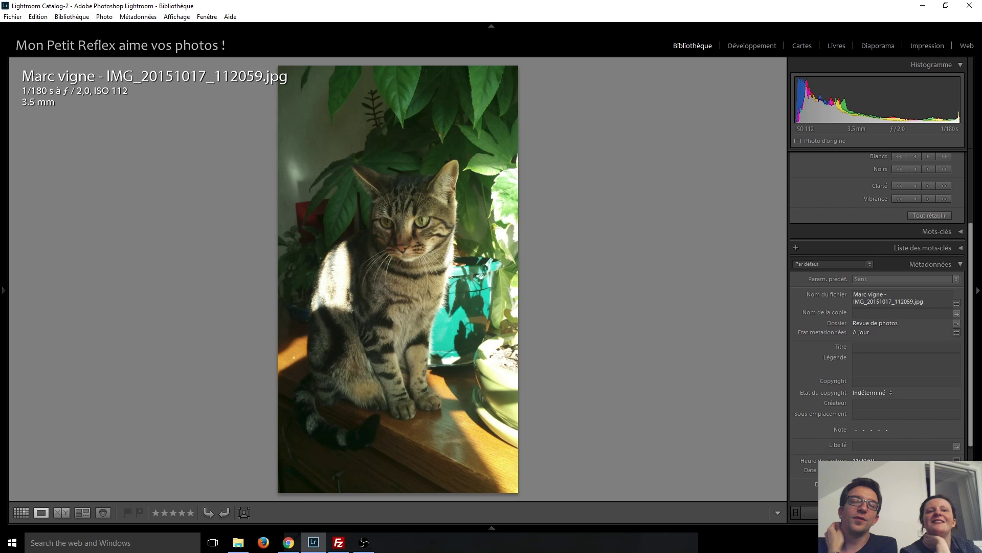
pyautogui.press('Right')
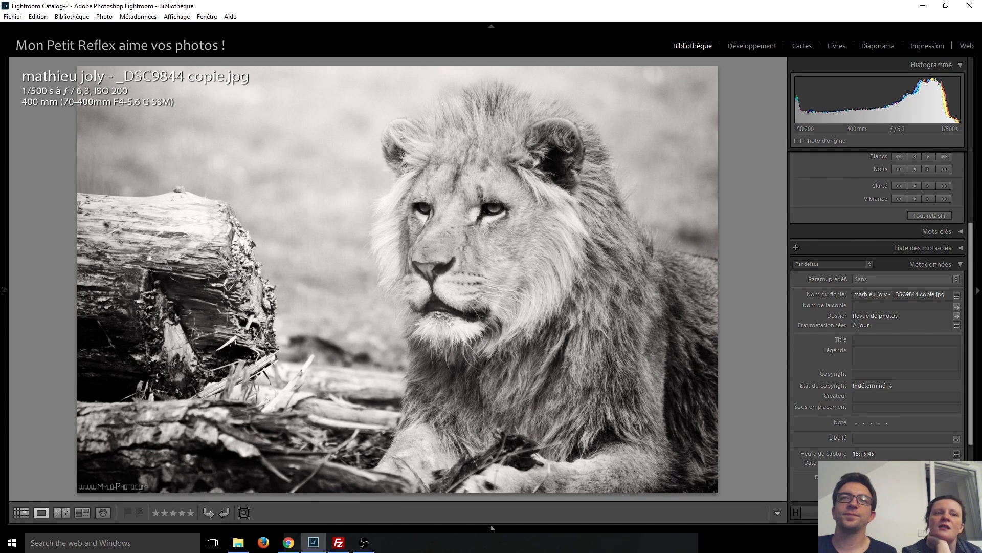
pyautogui.press('Right')
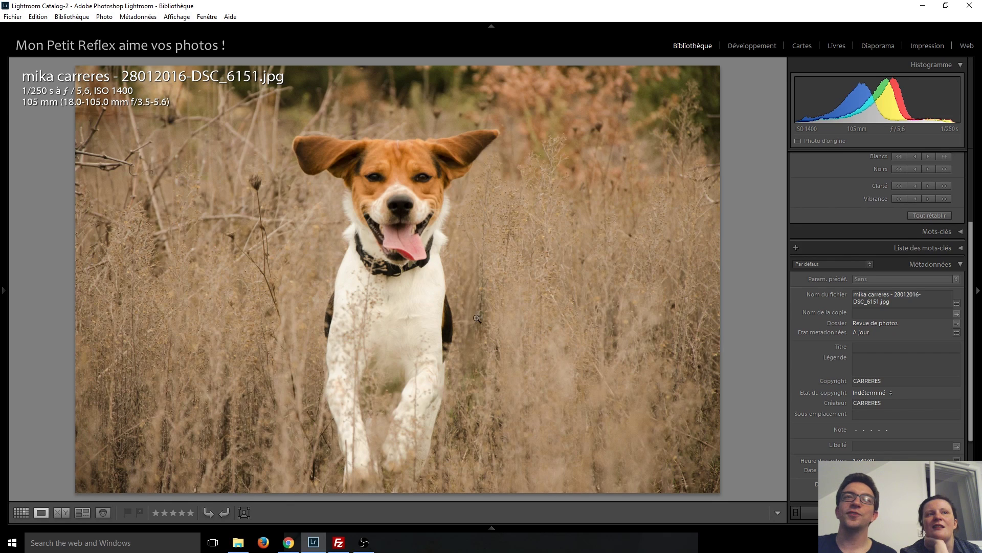
# Advance past the dark insect, crashing wave and plush ducks photos to the long-exposure Ghosts photo of the couple
pyautogui.press('Right')
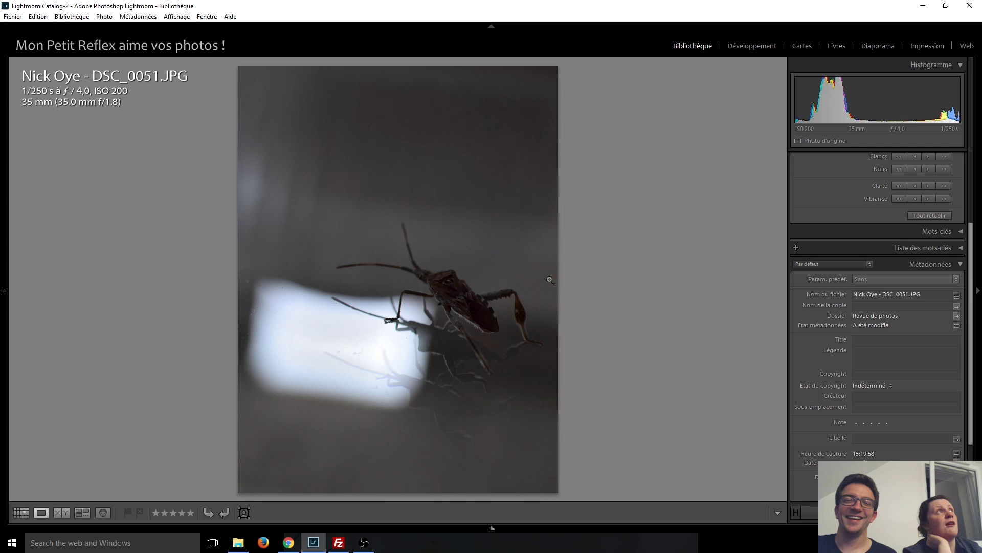
pyautogui.press('Right')
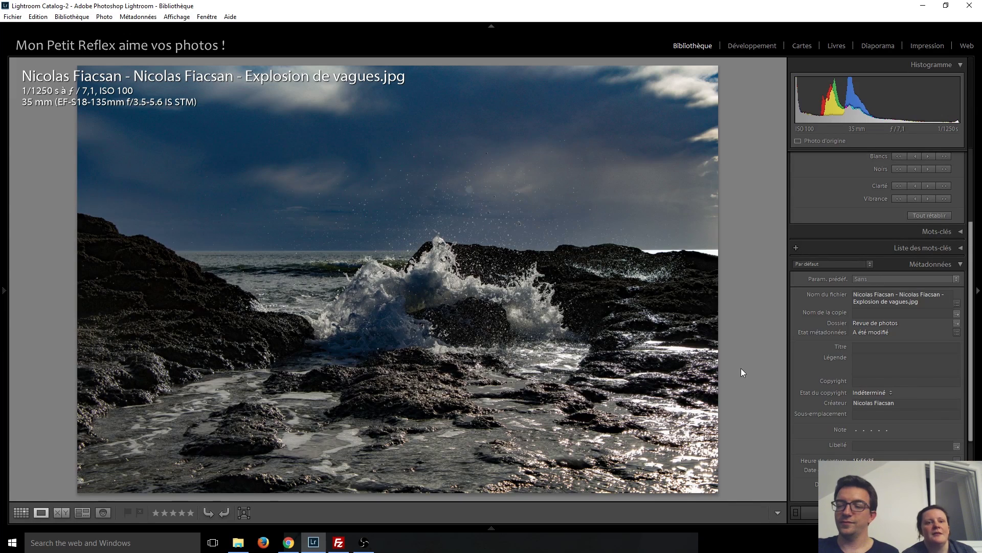
pyautogui.press('Right')
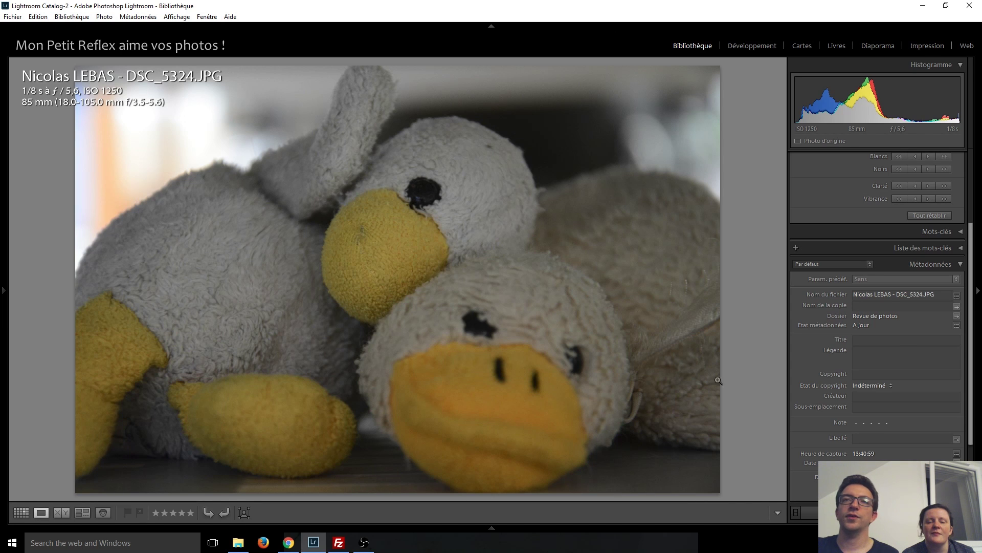
pyautogui.press('Right')
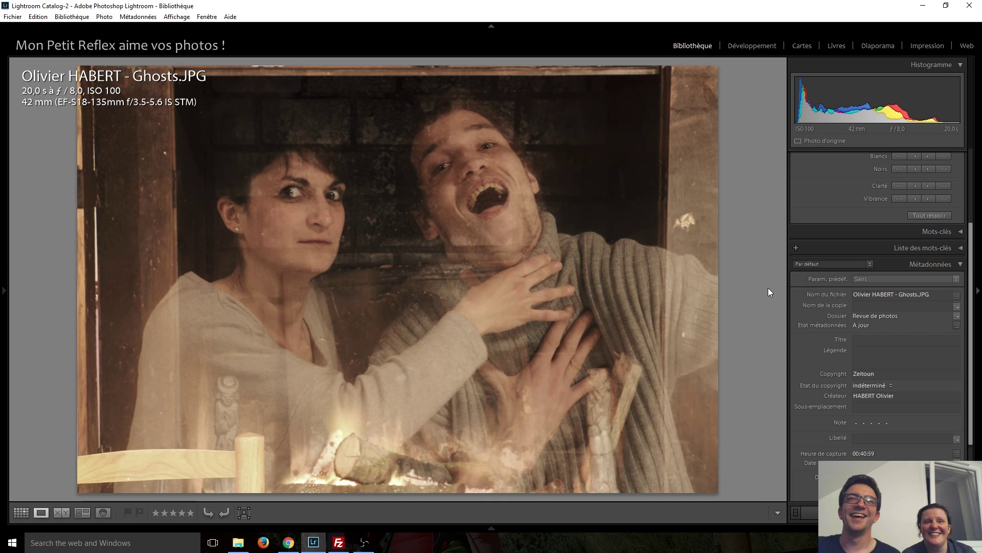
# Advance past the mallard duck and neon pink-and-blue butterfly photos to the black-and-white chain photo
pyautogui.press('Right')
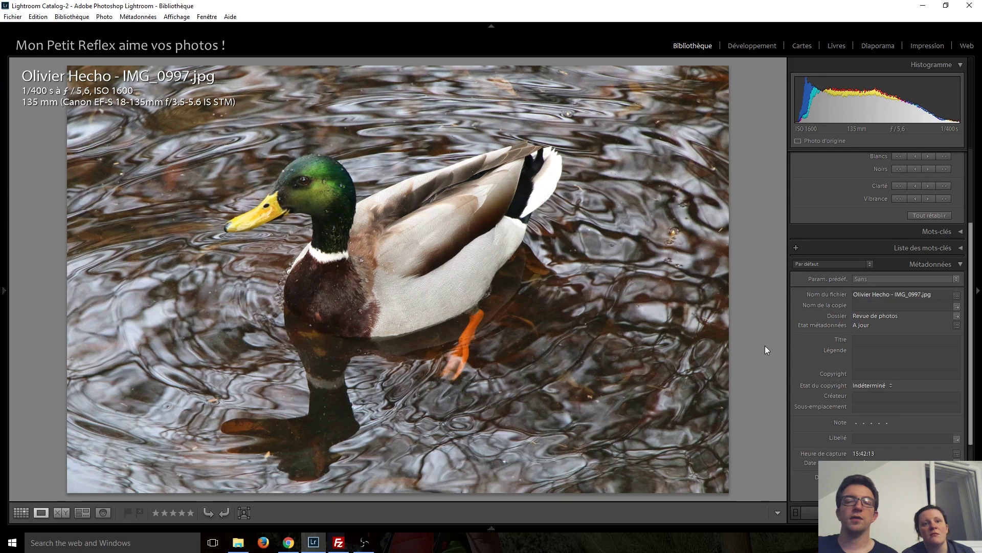
pyautogui.press('Right')
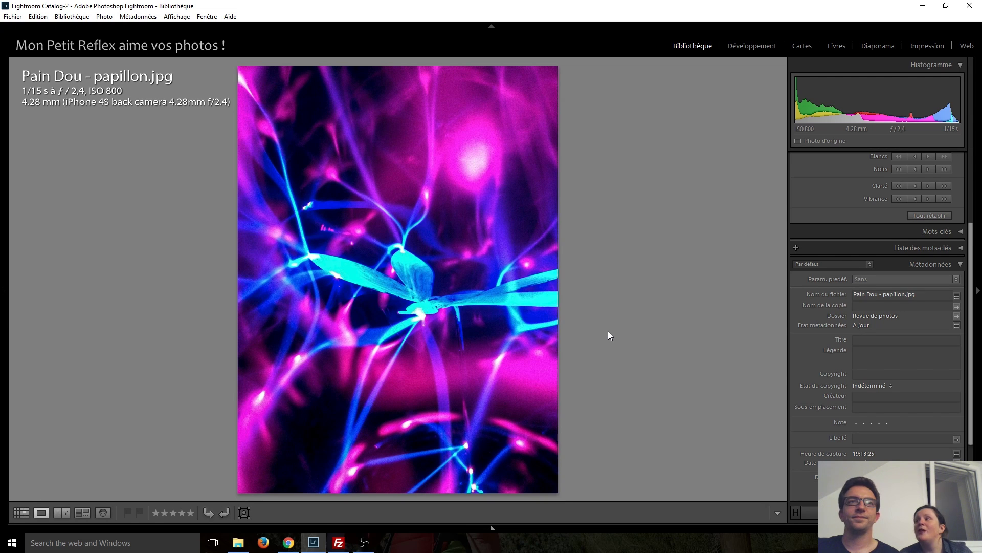
pyautogui.press('Right')
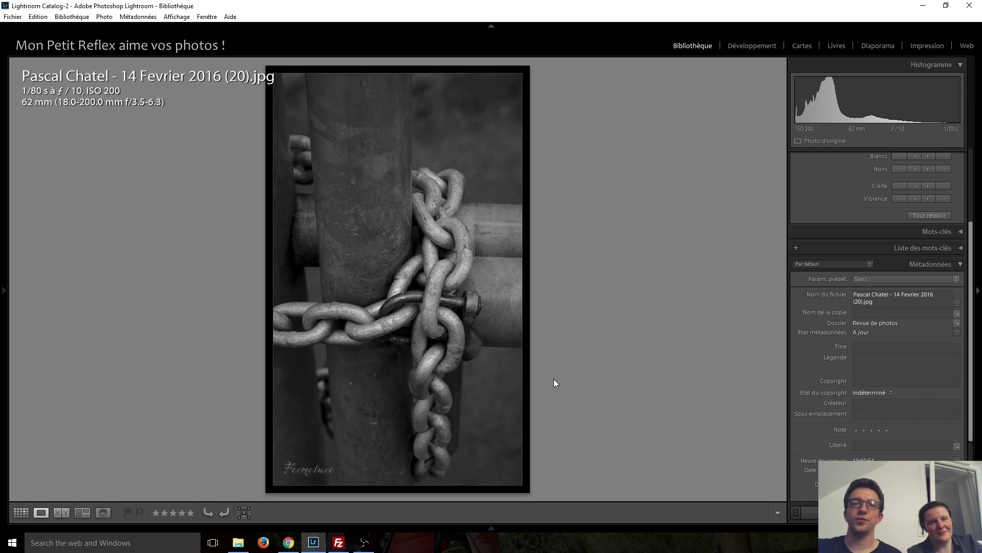
# Advance to the black-and-white wooden pier photo, inspect the chair at its end up close, and return to the full view
pyautogui.press('Right')
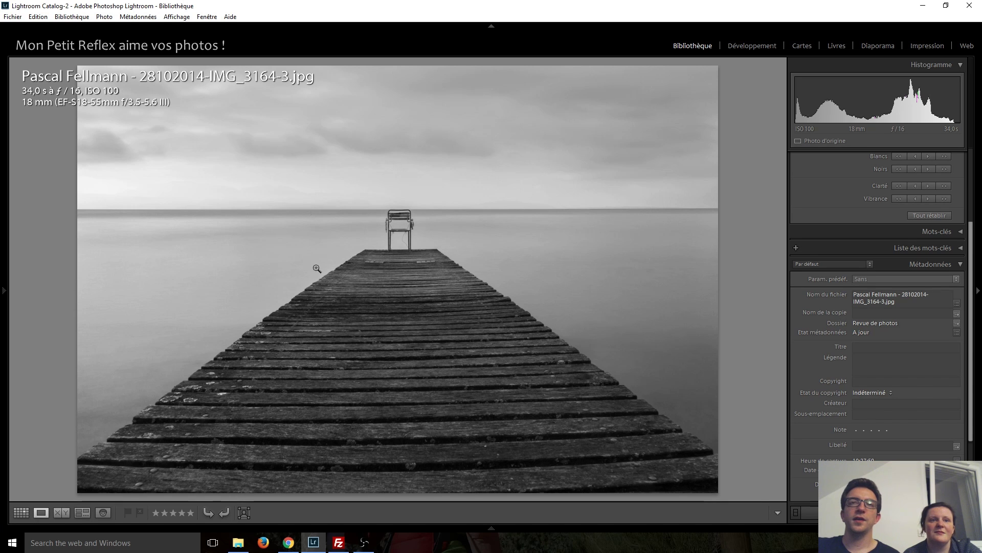
pyautogui.click(399, 232)
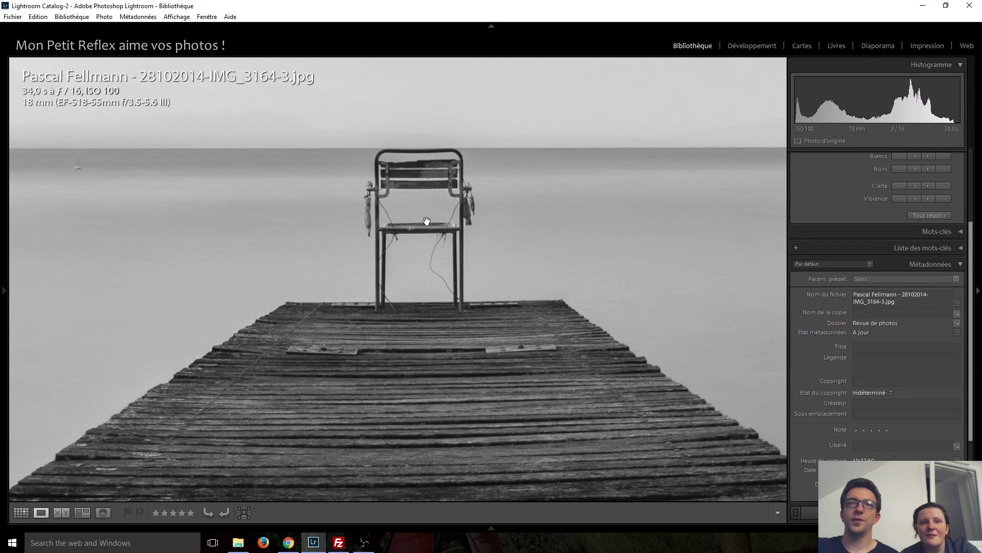
pyautogui.click(427, 221)
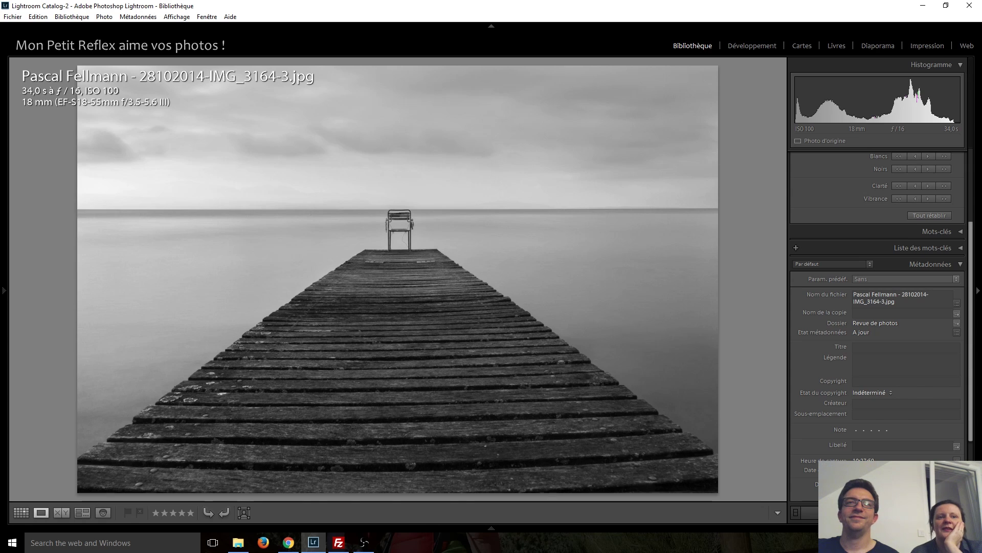
# Advance past the red rose, black-and-white vineyard and white Camargue horse photos to the bread loaves photo
pyautogui.press('Right')
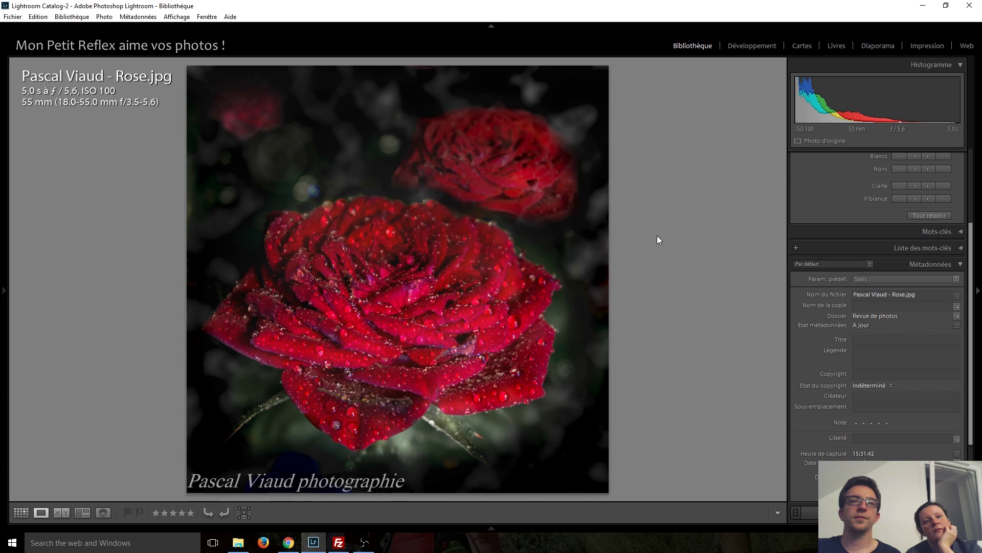
pyautogui.press('Right')
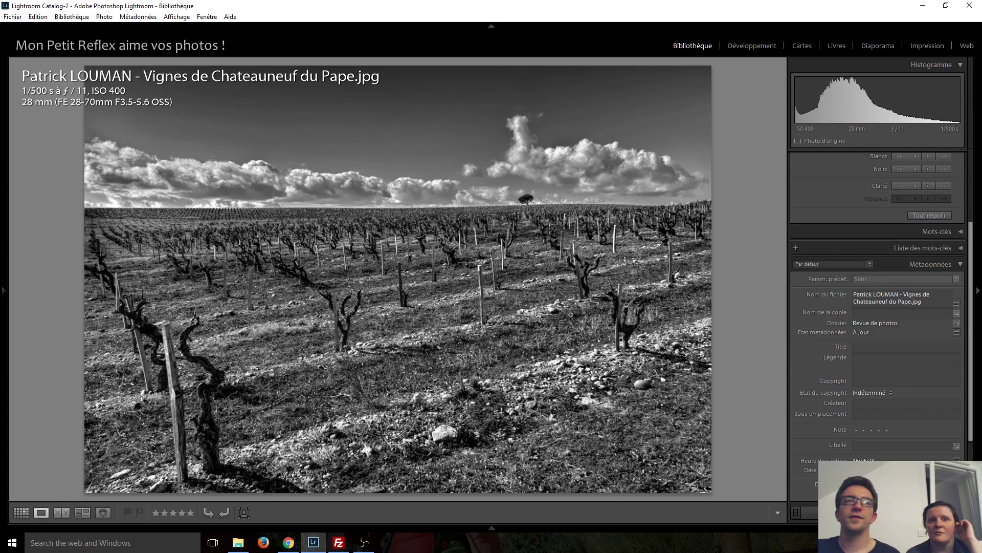
pyautogui.press('Right')
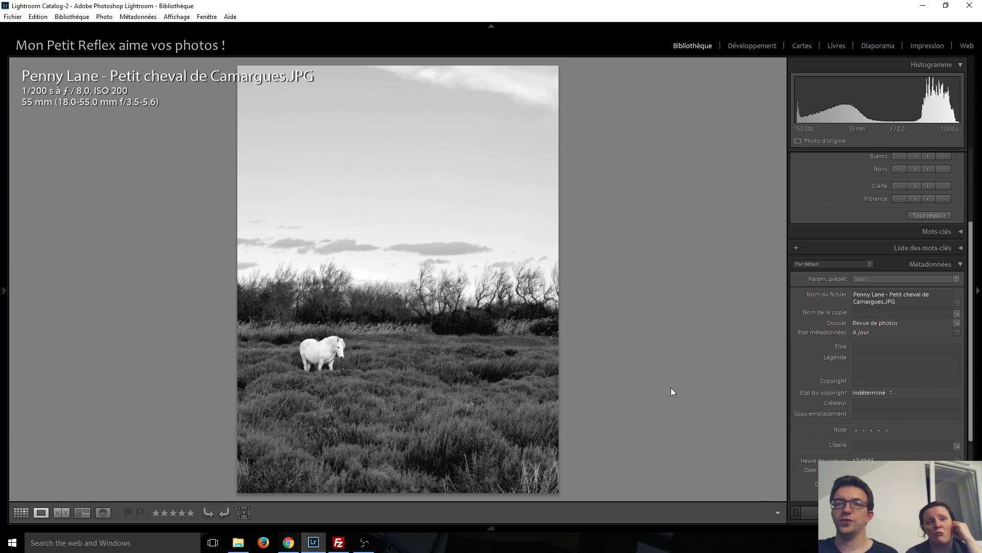
pyautogui.press('Right')
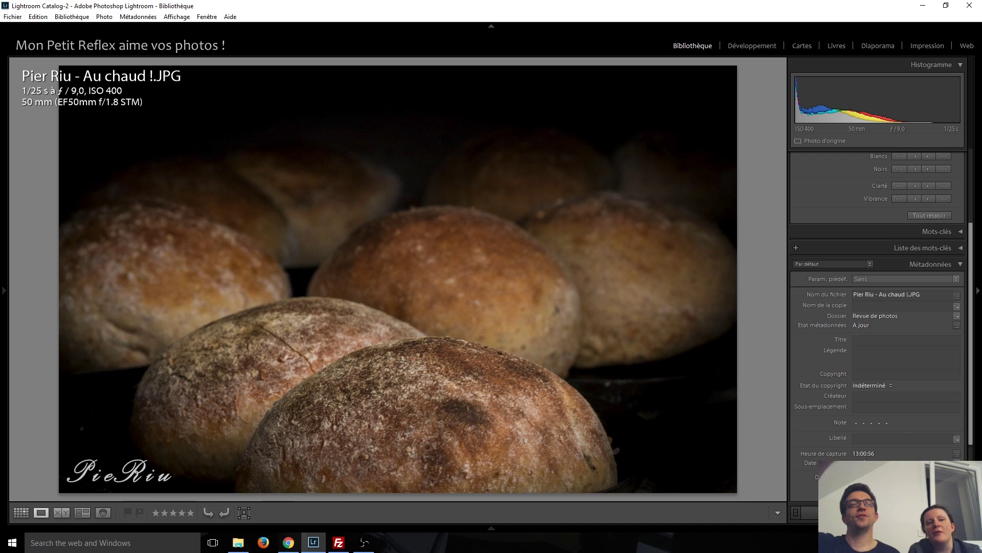
# Look ahead at the red telephone box photo, go back to the bread loaves, and advance to the telephone box again
pyautogui.press('Right')
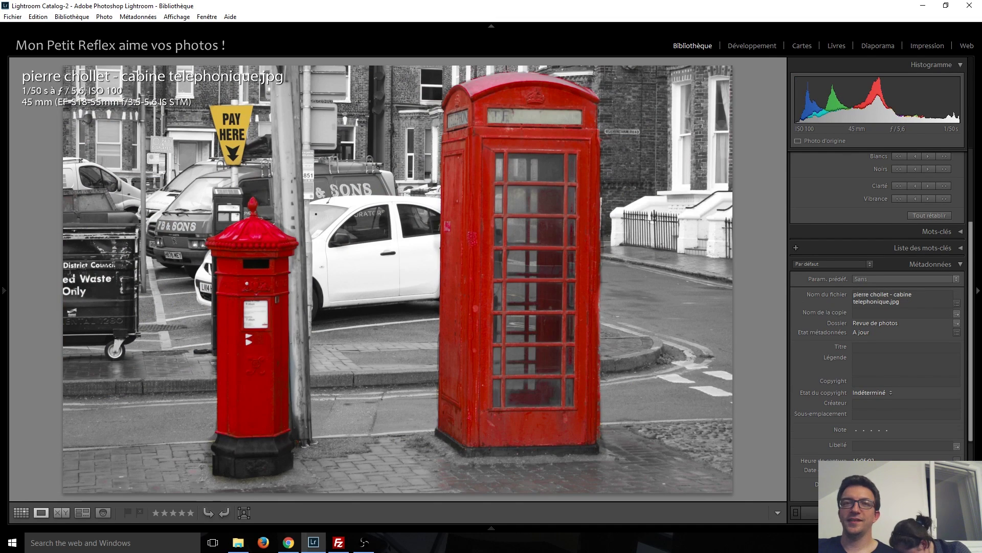
pyautogui.press('Left')
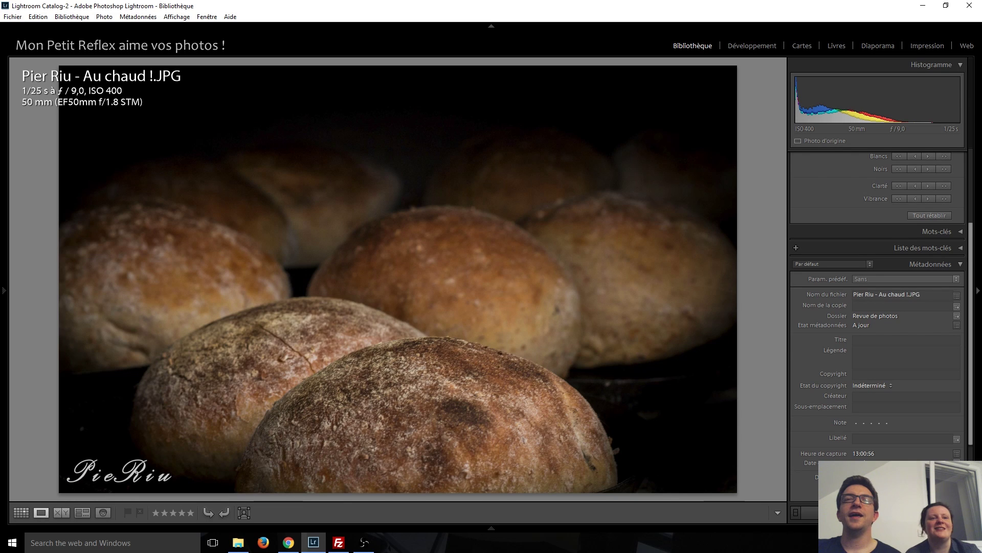
pyautogui.press('Right')
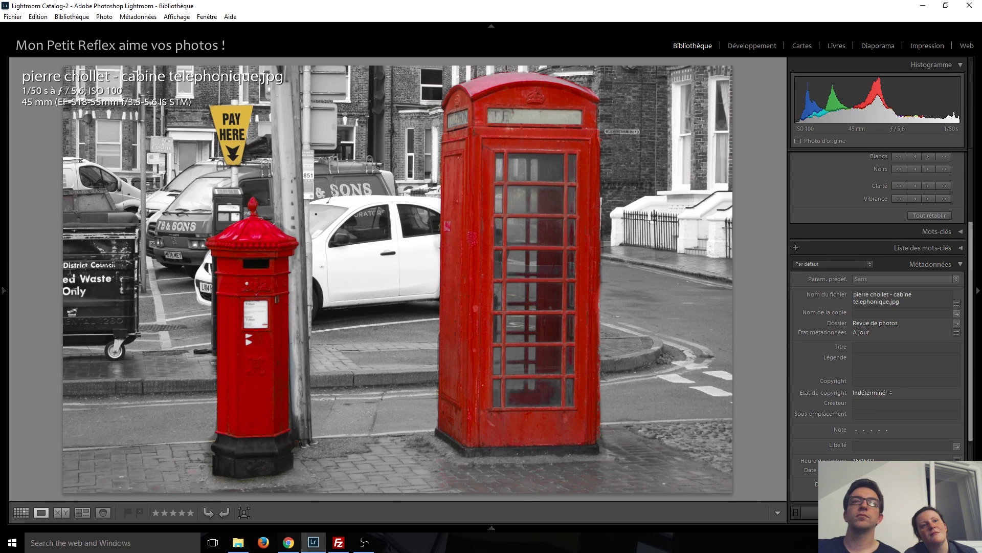
# Advance past the resting grey cat, cobbled Lille street and rusty red tank photos to the hilltop cross photo
pyautogui.press('Right')
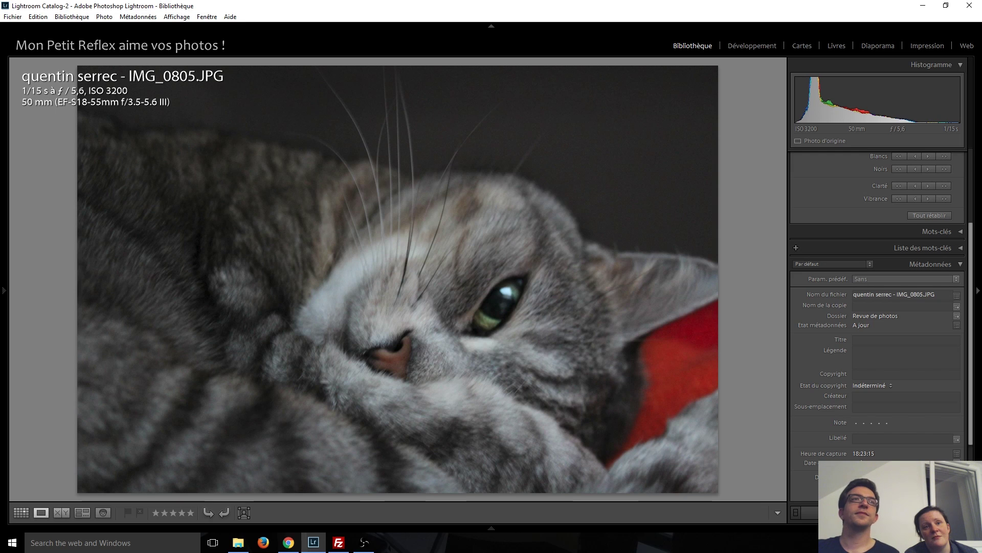
pyautogui.press('Right')
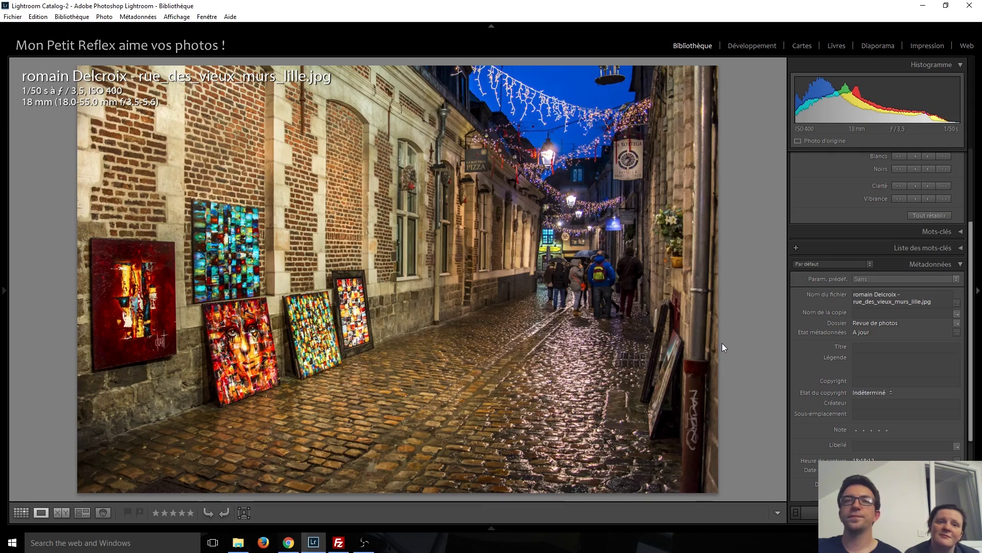
pyautogui.press('Right')
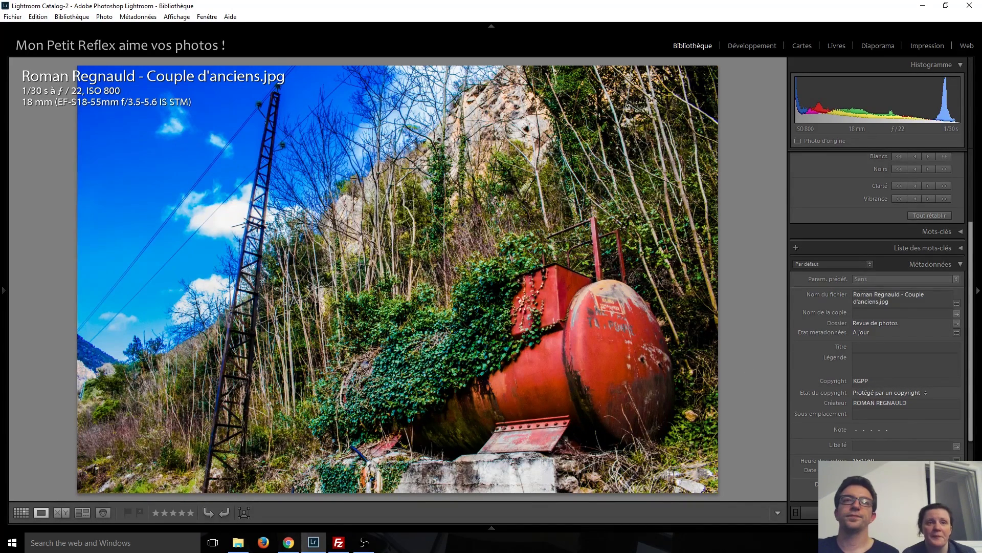
pyautogui.press('Right')
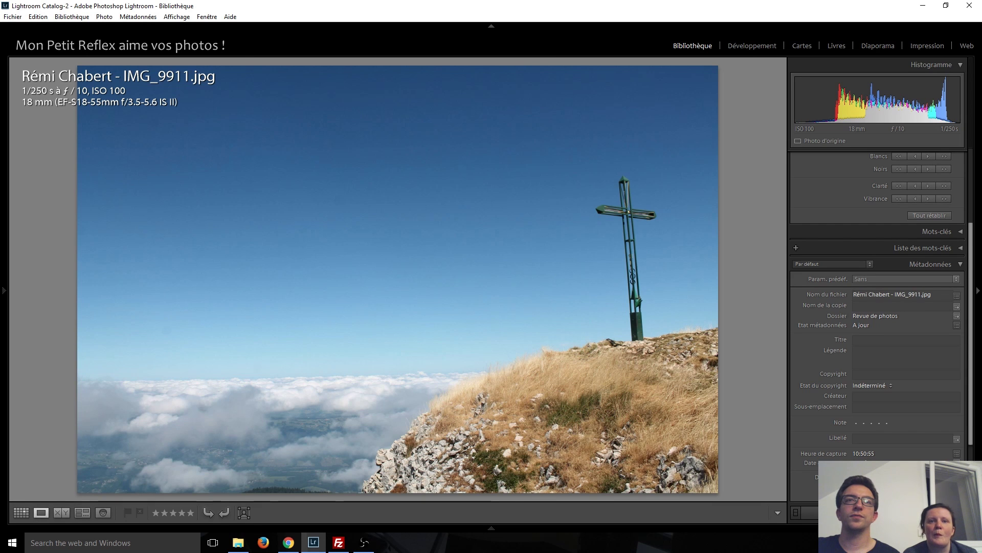
# Advance past the night-time palace and black-and-white snowy peak photos to the seagull reflected in water
pyautogui.press('Right')
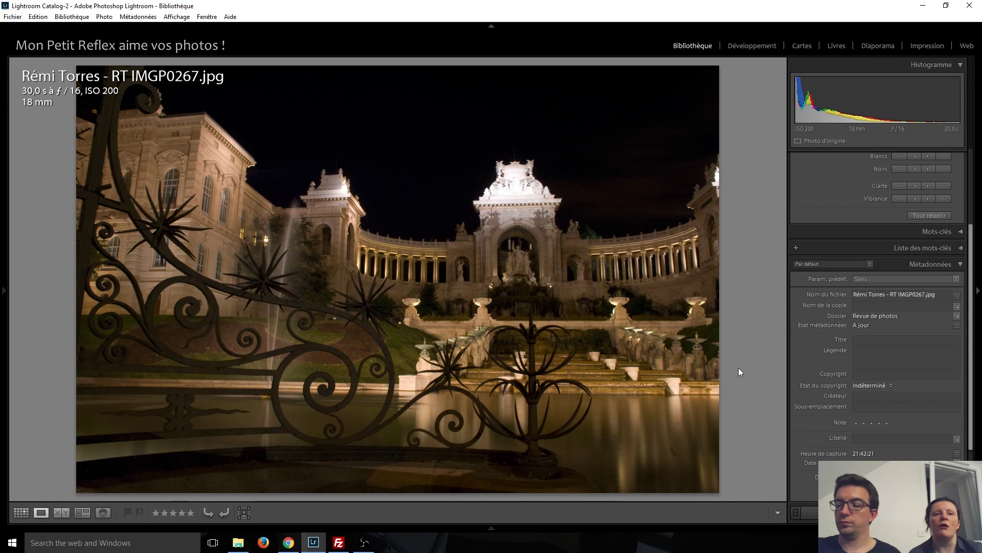
pyautogui.press('Right')
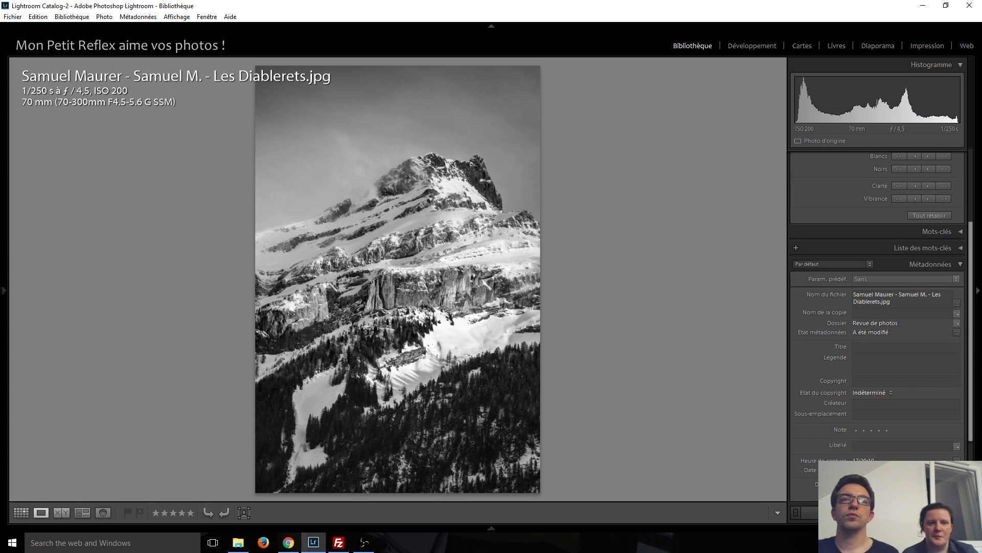
pyautogui.press('Right')
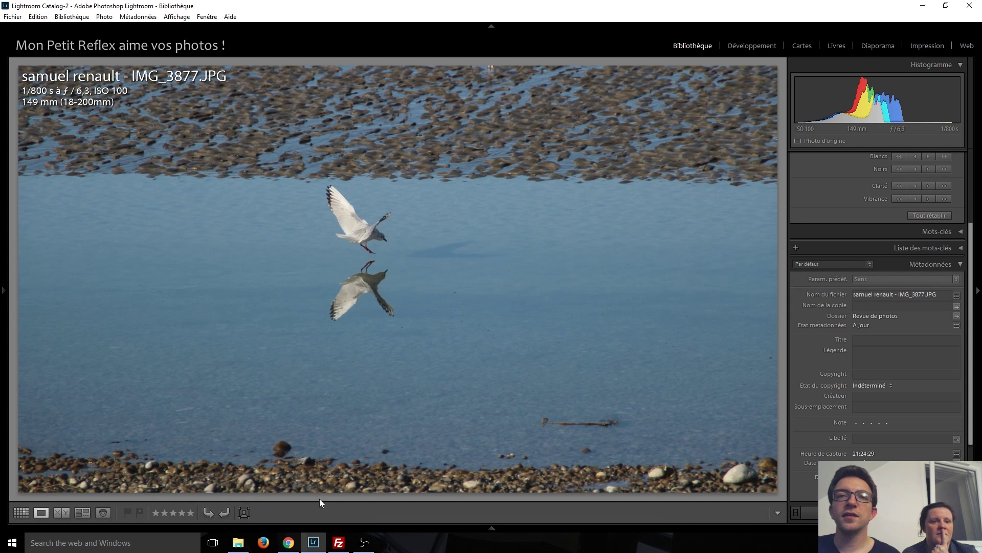
# Inspect the seagull photo's pebble shore and the far bank up close, returning to the full view
pyautogui.click(260, 468)
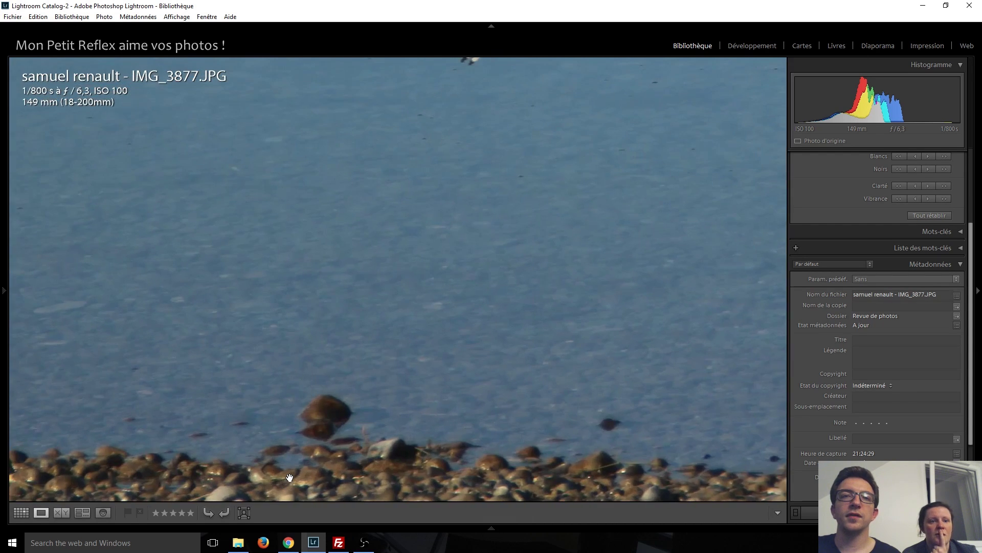
pyautogui.moveTo(290, 477); pyautogui.dragTo(281, 366)
pyautogui.click(321, 378)
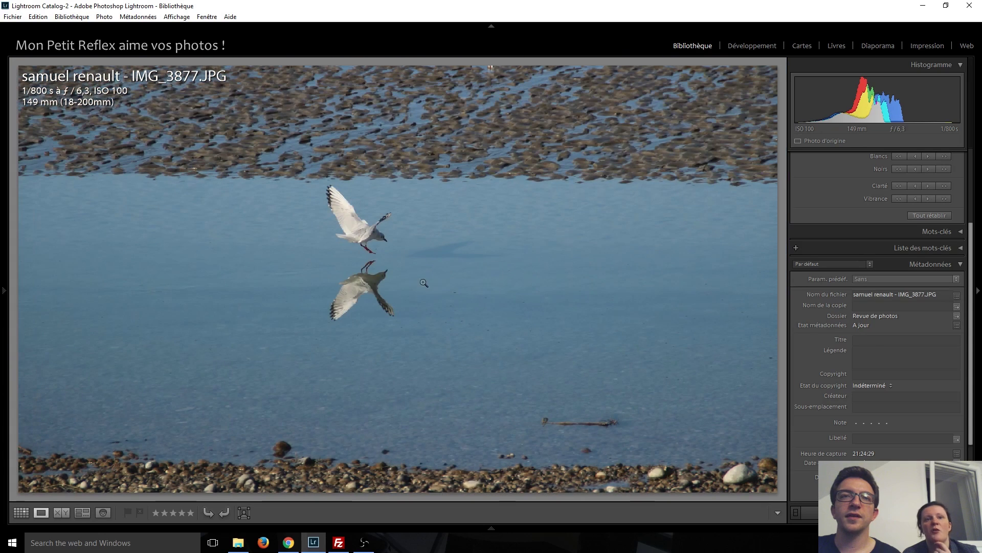
pyautogui.click(372, 96)
pyautogui.click(440, 256)
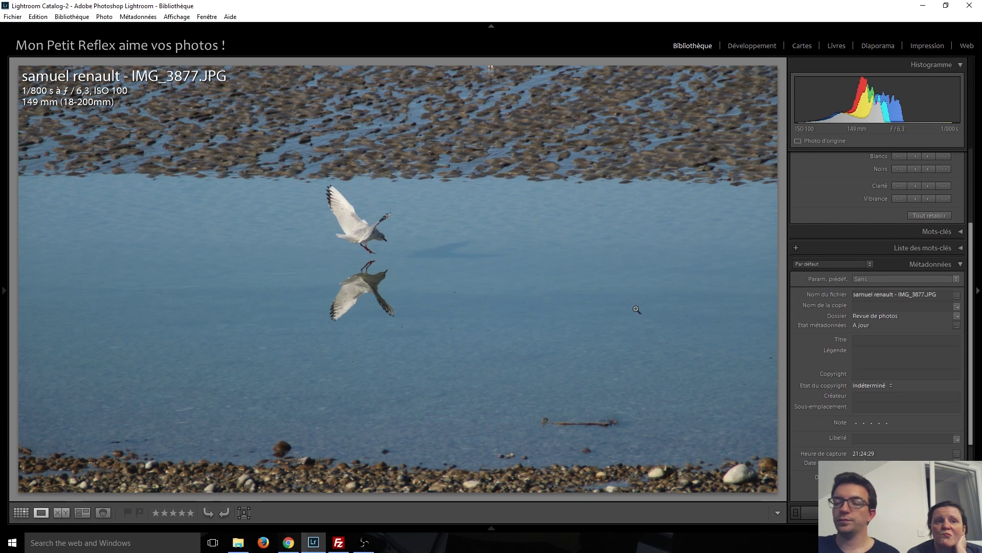
# Advance past the blue harbour boat, snowy hillside, long-exposure river, foggy tree and salamander photos to the waterfall with a white cat
pyautogui.press('Right')
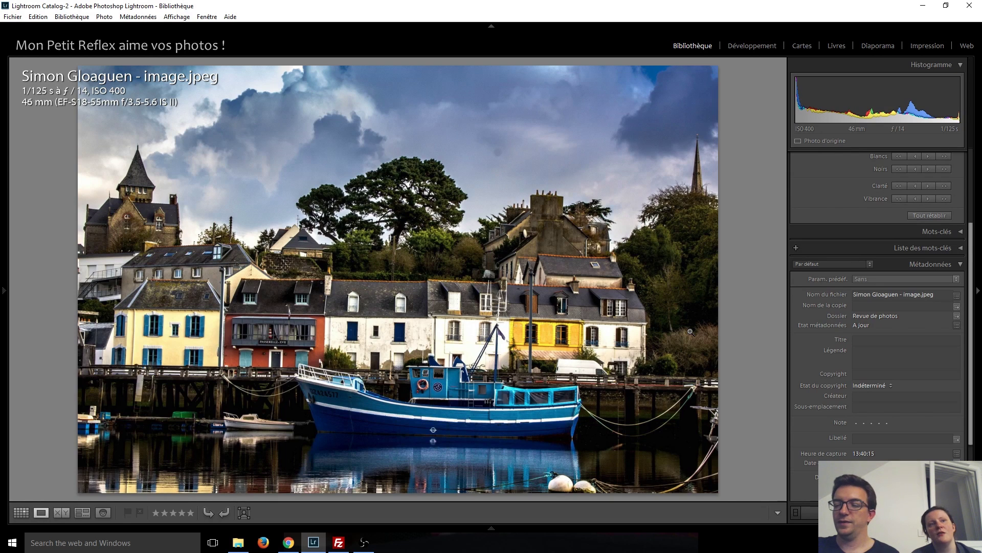
pyautogui.press('Right')
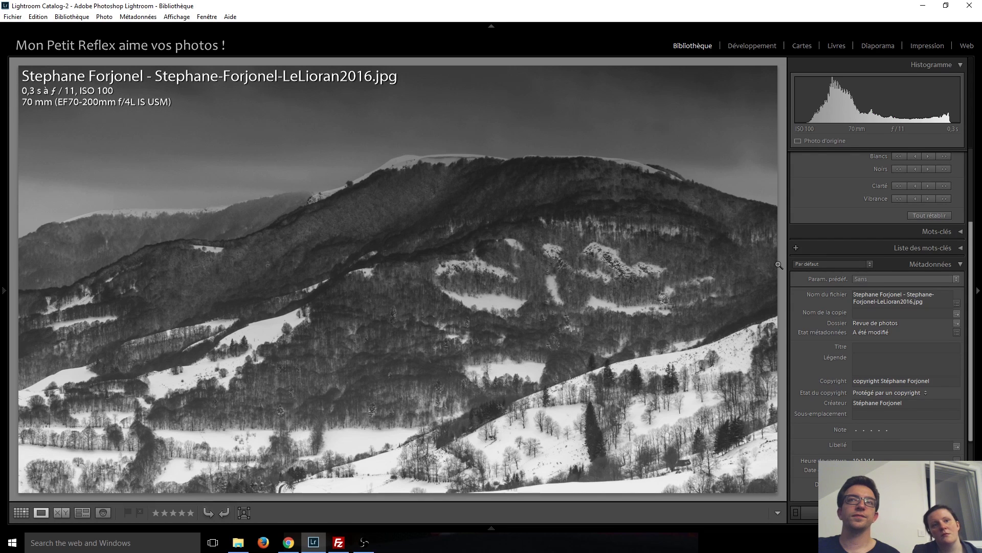
pyautogui.press('Right')
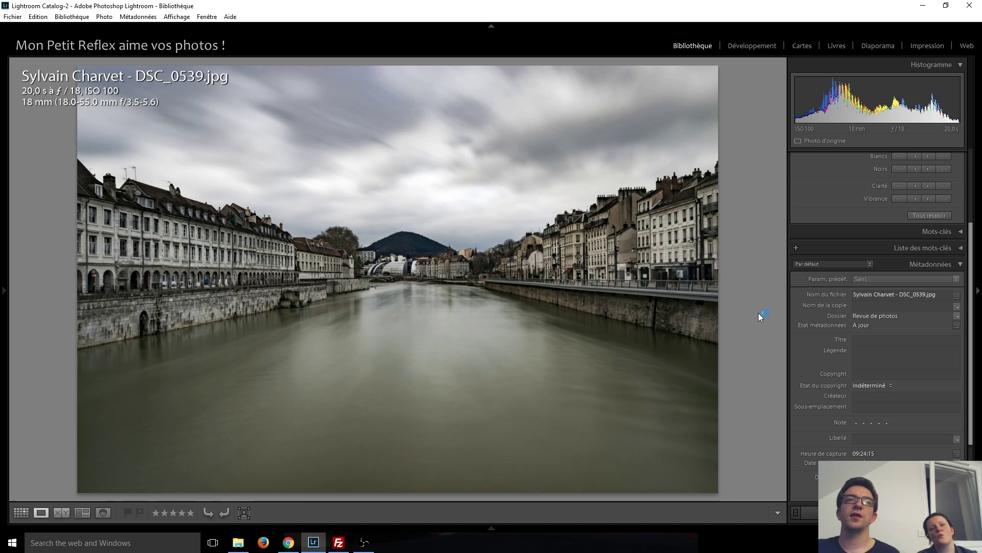
pyautogui.press('Right')
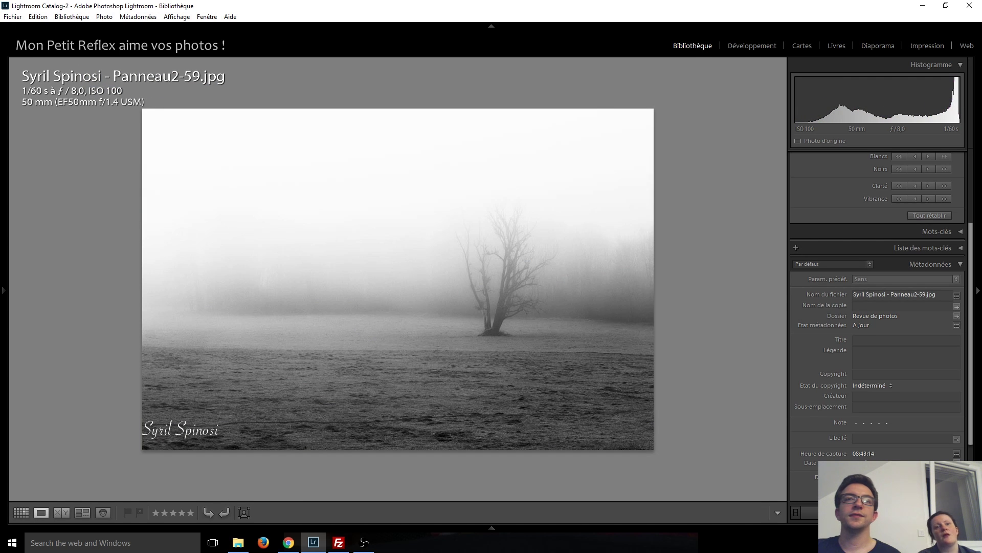
pyautogui.press('Right')
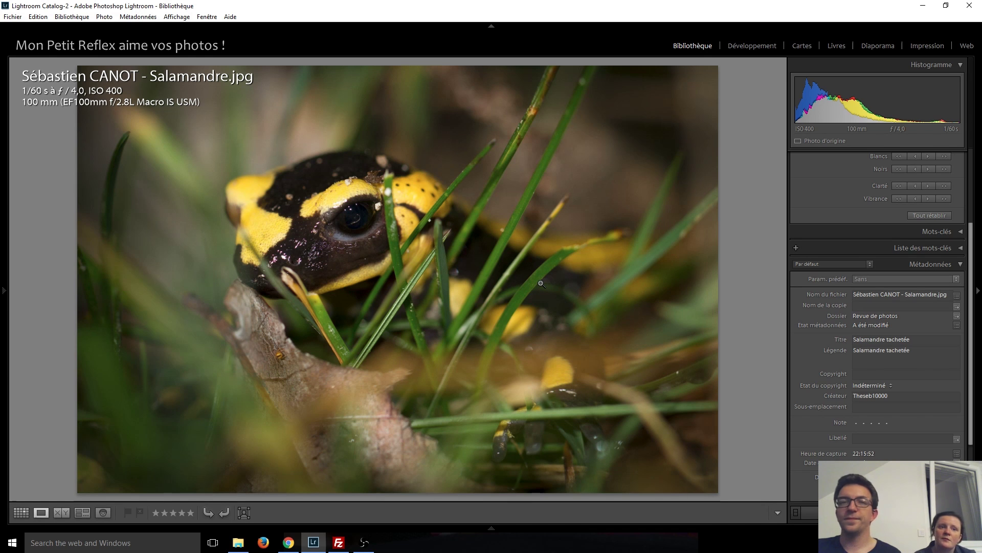
pyautogui.press('Right')
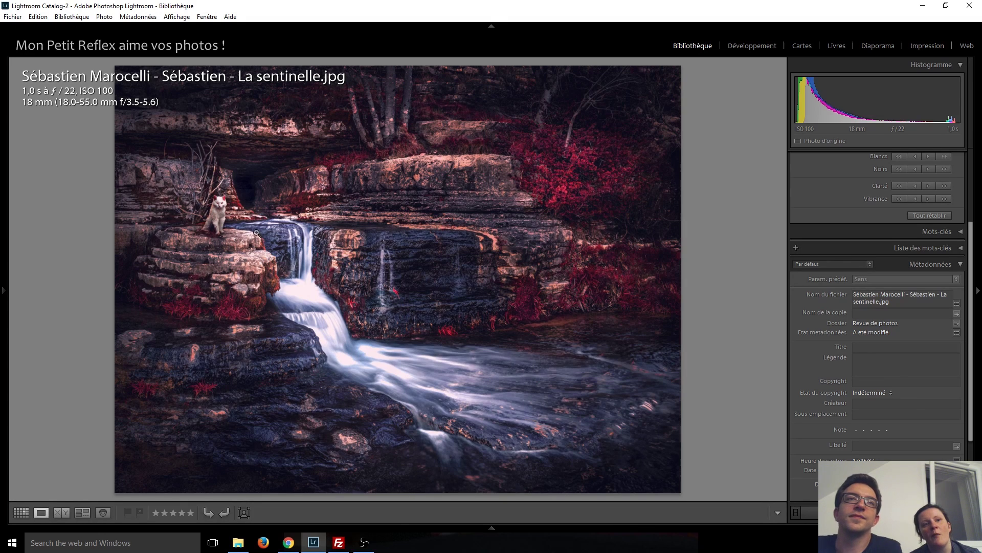
# Inspect the white cat beside the waterfall up close twice, returning to the full view each time
pyautogui.click(214, 209)
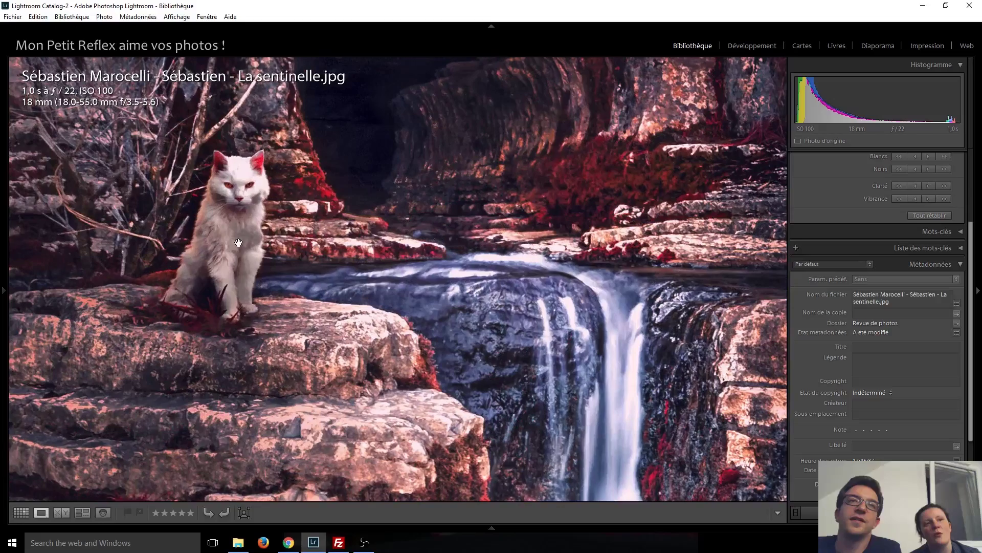
pyautogui.click(227, 201)
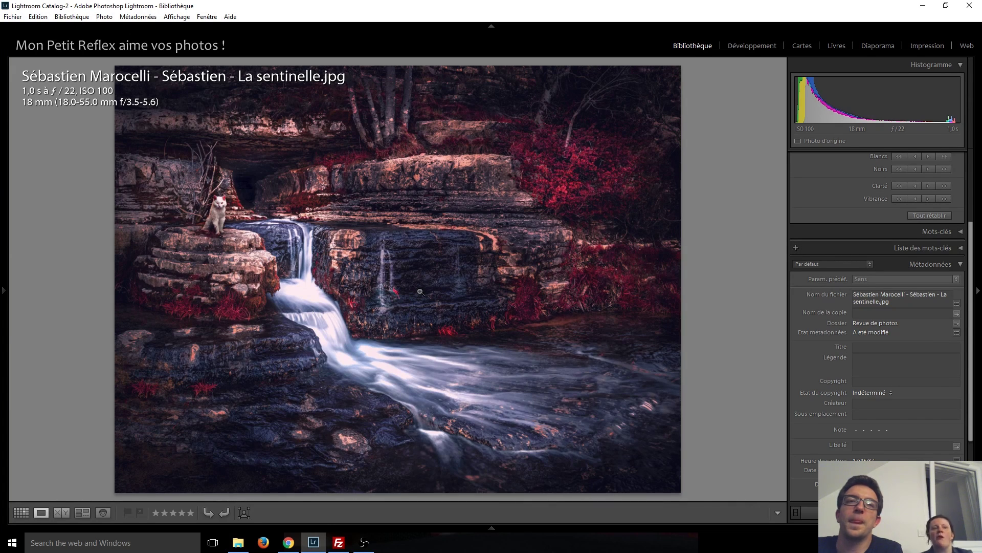
pyautogui.click(230, 203)
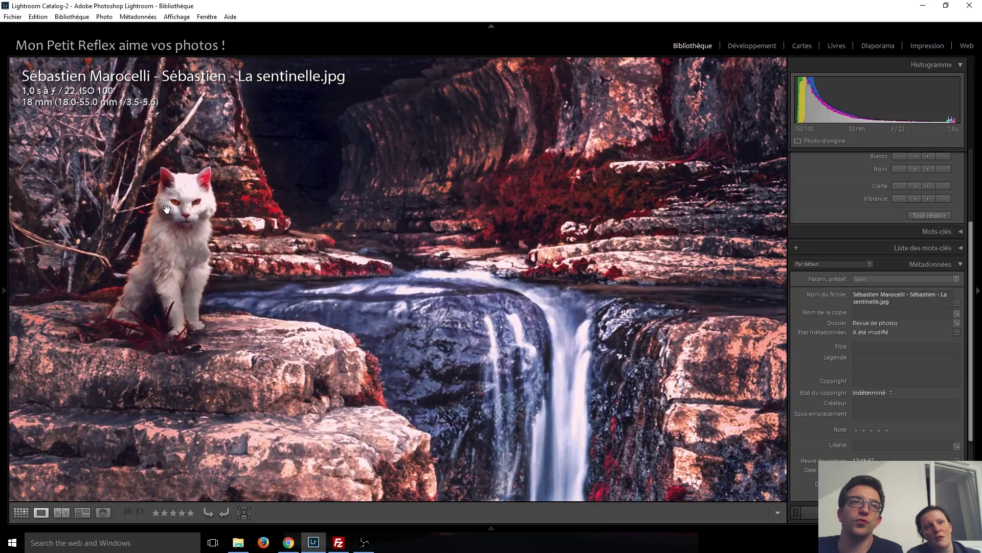
pyautogui.click(189, 263)
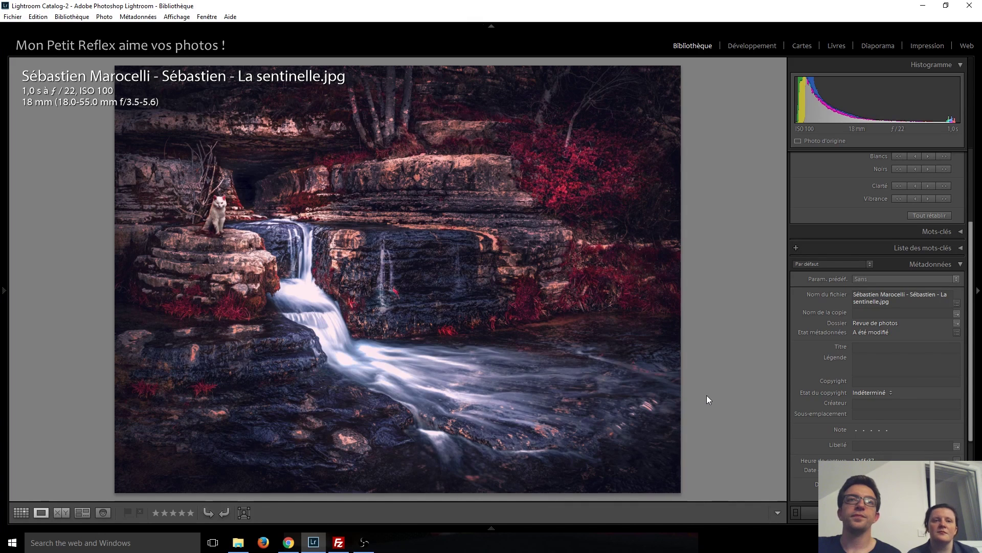
# Advance past the boat returning to port, willow-lined lake and ostrich photos to the leaf macro
pyautogui.press('Right')
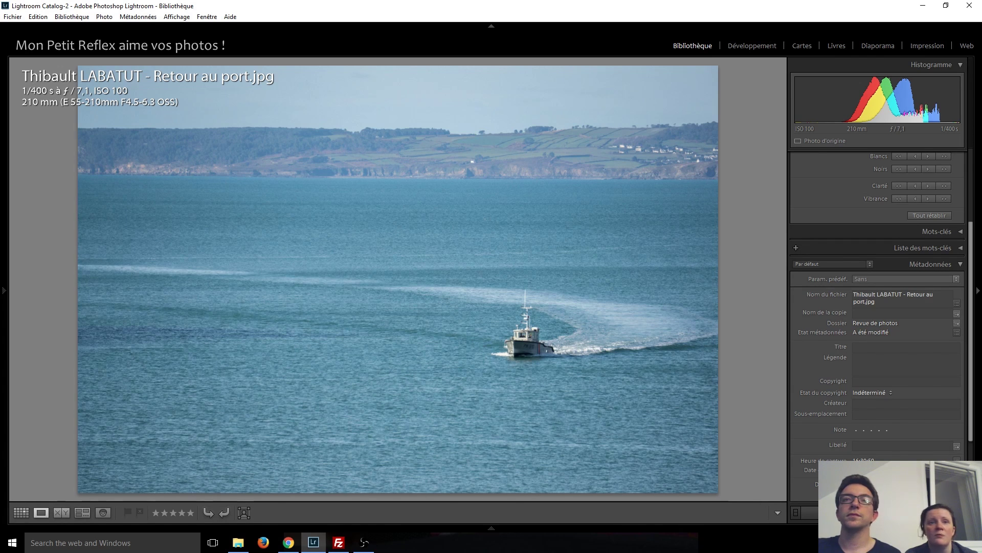
pyautogui.press('Right')
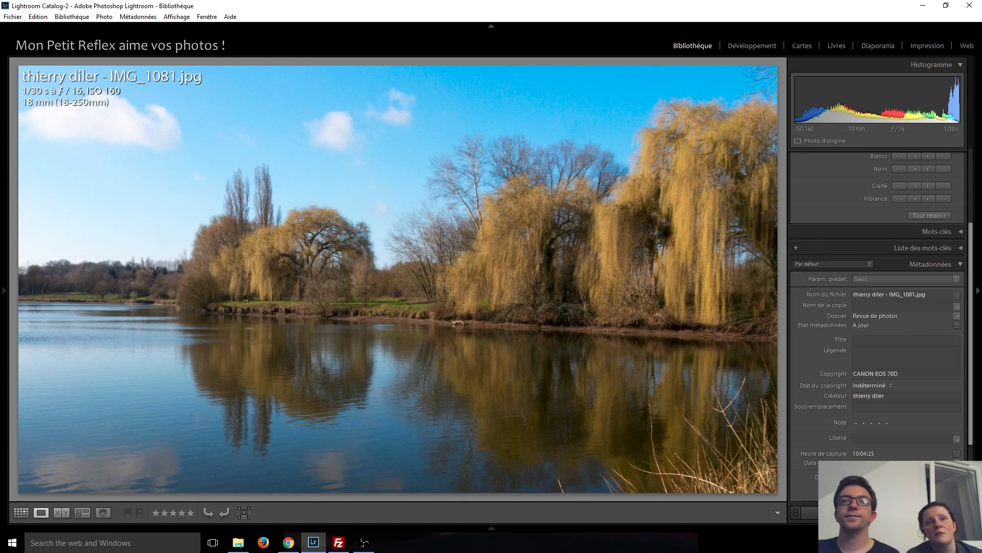
pyautogui.press('Right')
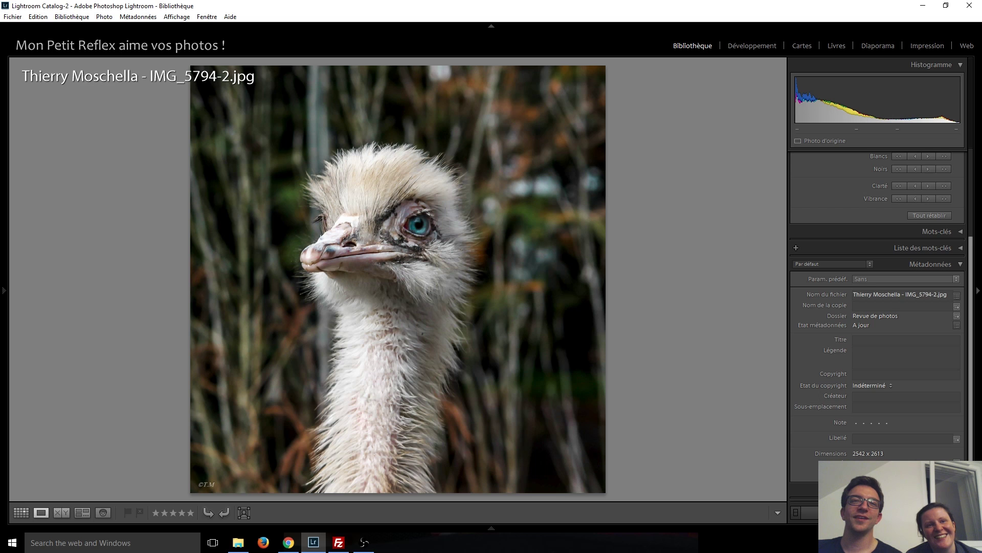
pyautogui.press('Right')
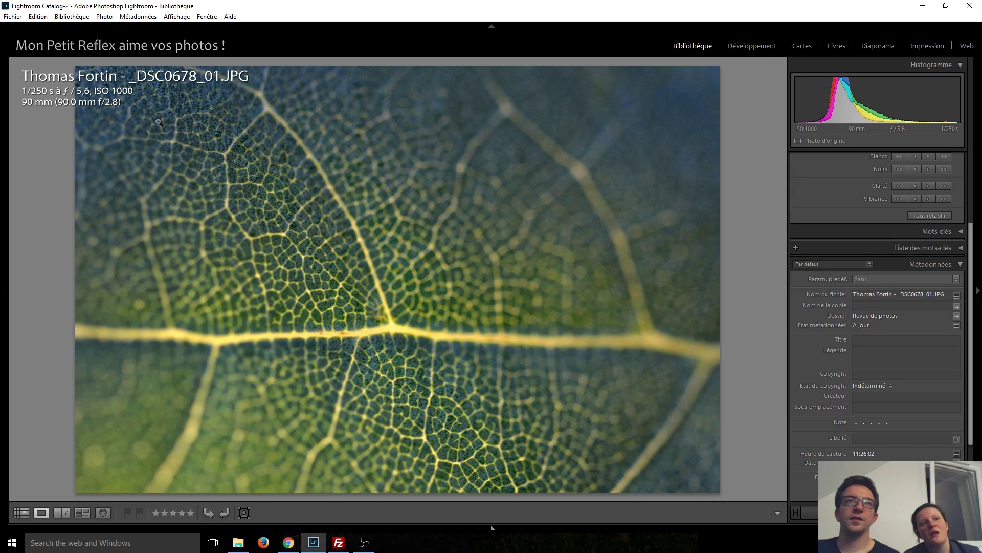
# Inspect the leaf macro's upper veins and cells up close and return to the full view
pyautogui.click(158, 96)
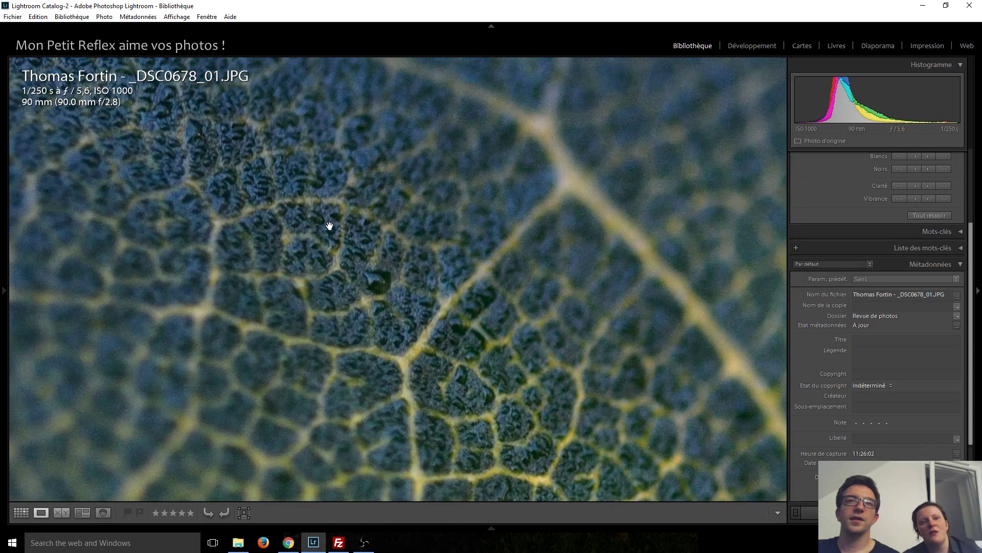
pyautogui.moveTo(454, 401); pyautogui.dragTo(410, 348)
pyautogui.click(411, 313)
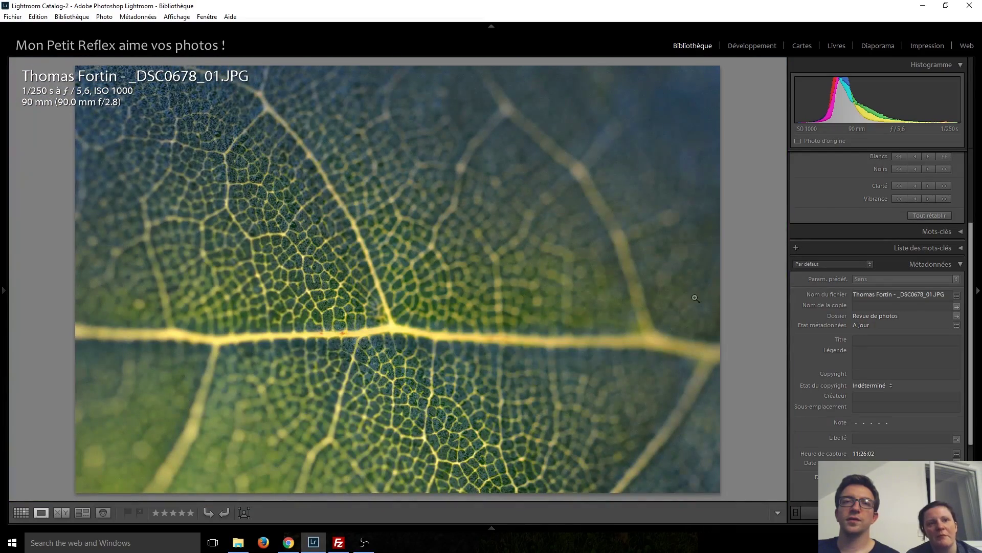
# Advance to the Turenne church photo, inspect the small roof turret and its surroundings up close, and return to the full view
pyautogui.press('Right')
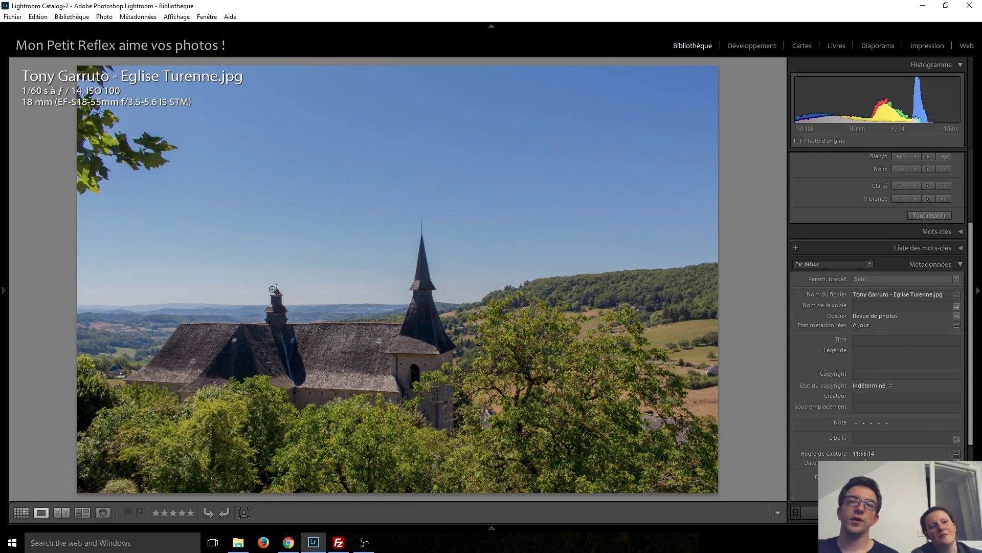
pyautogui.click(267, 319)
pyautogui.moveTo(301, 293); pyautogui.dragTo(543, 366)
pyautogui.click(390, 345)
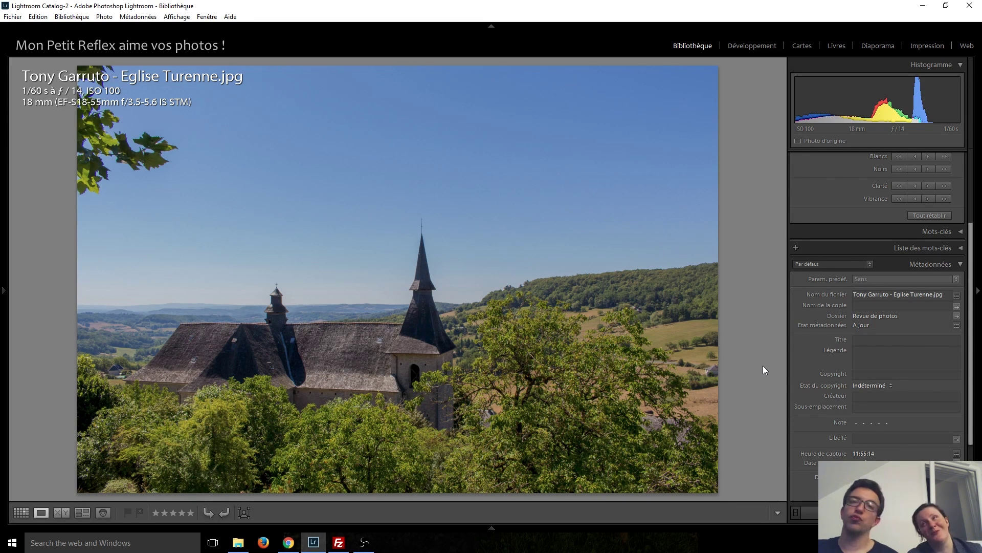
# Advance past the jet ski, green-eyed portrait, Brooklyn Bridge and misty street photos to the black-and-white columned stone monument
pyautogui.press('Right')
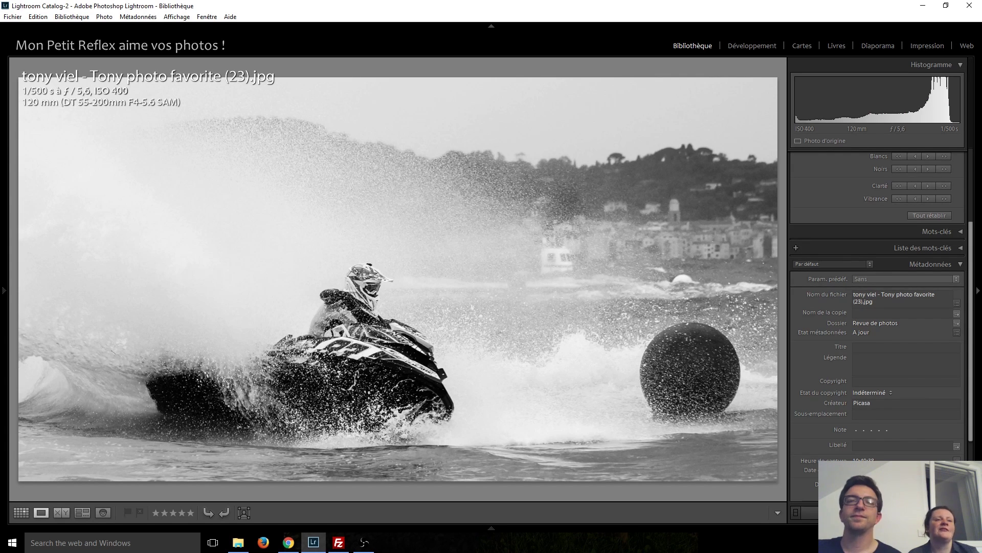
pyautogui.press('Right')
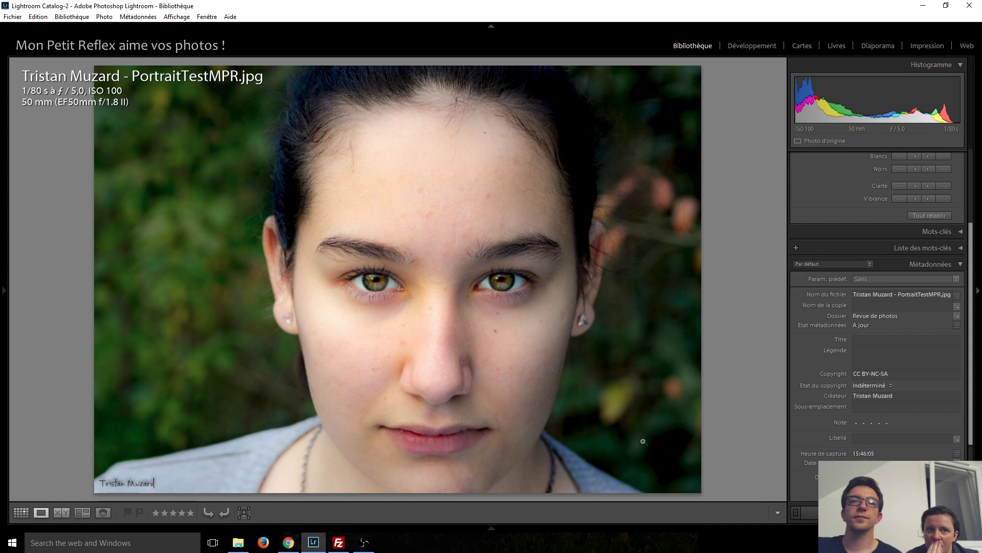
pyautogui.press('Right')
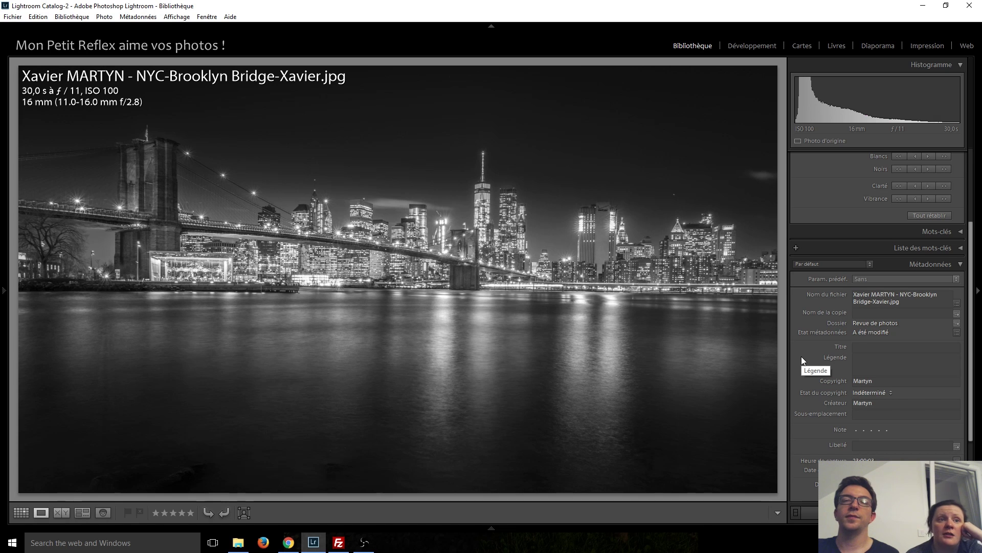
pyautogui.press('Right')
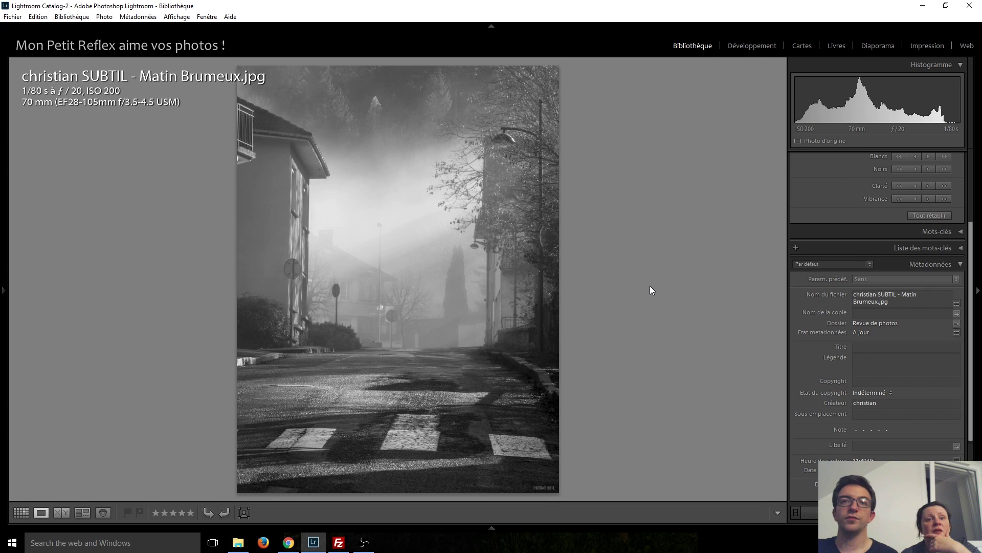
pyautogui.press('Right')
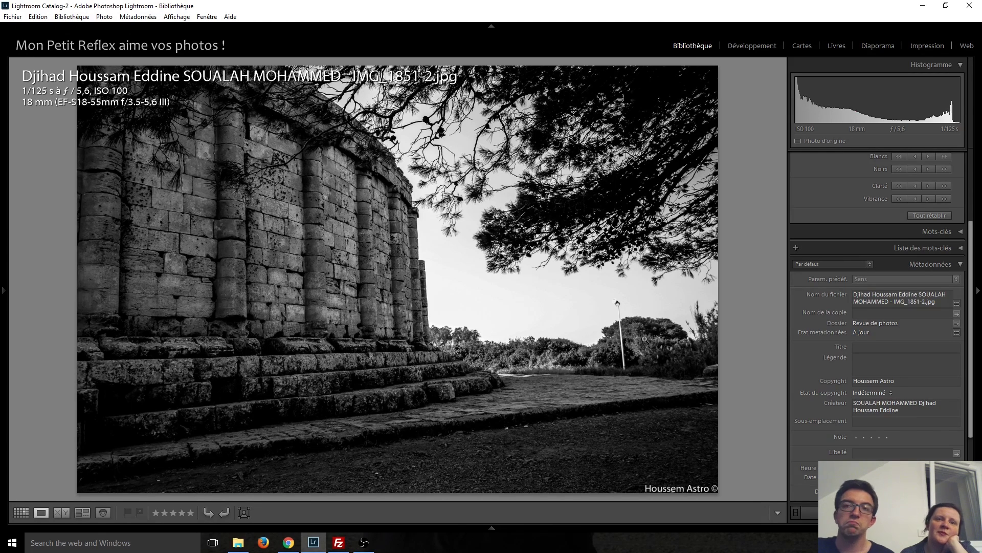
# Advance to the flying egret photo, inspect the bird's head up close, and return to the full view
pyautogui.press('Right')
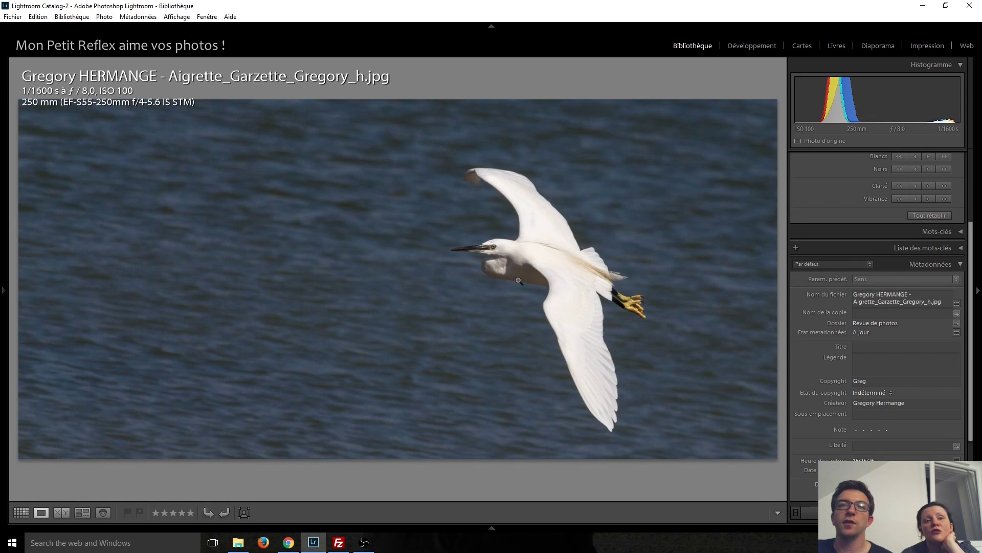
pyautogui.click(492, 268)
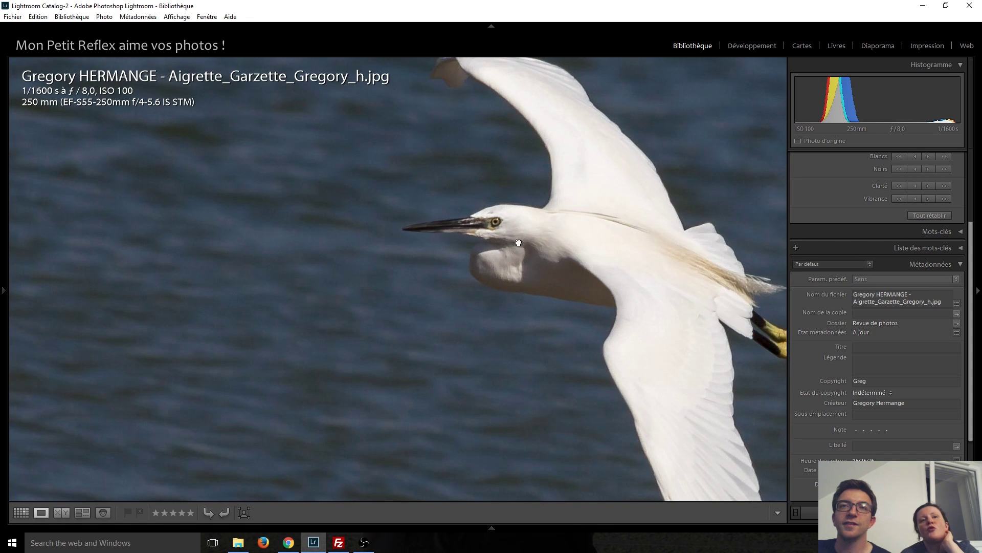
pyautogui.click(519, 364)
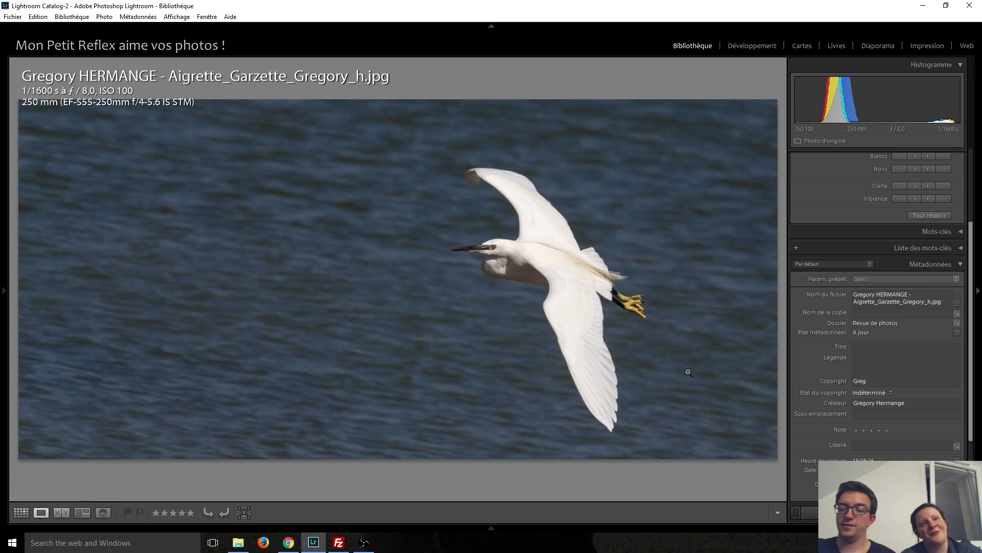
# Advance past the snow-patched forest hill and mossy woodland photos to the black-and-white desert fortress ruins
pyautogui.press('Right')
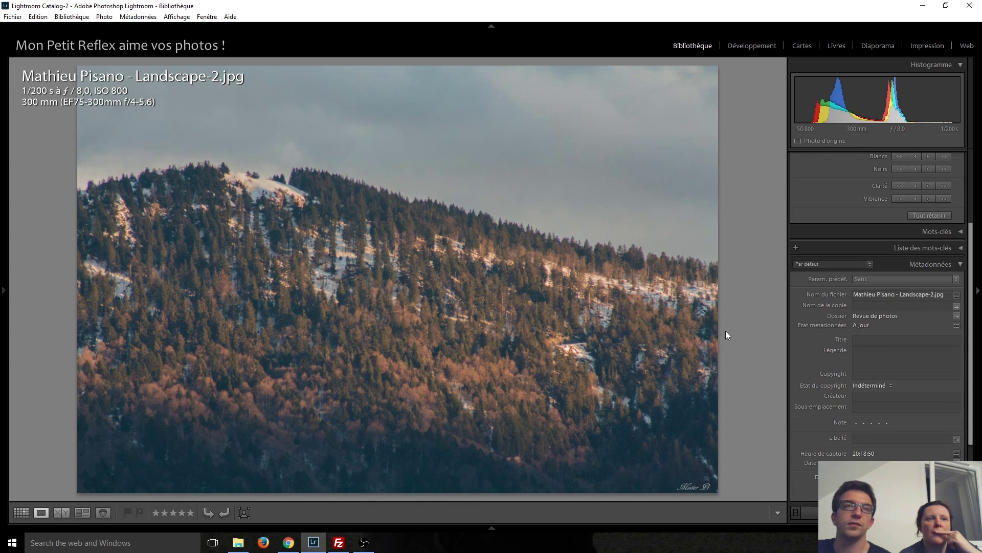
pyautogui.press('Right')
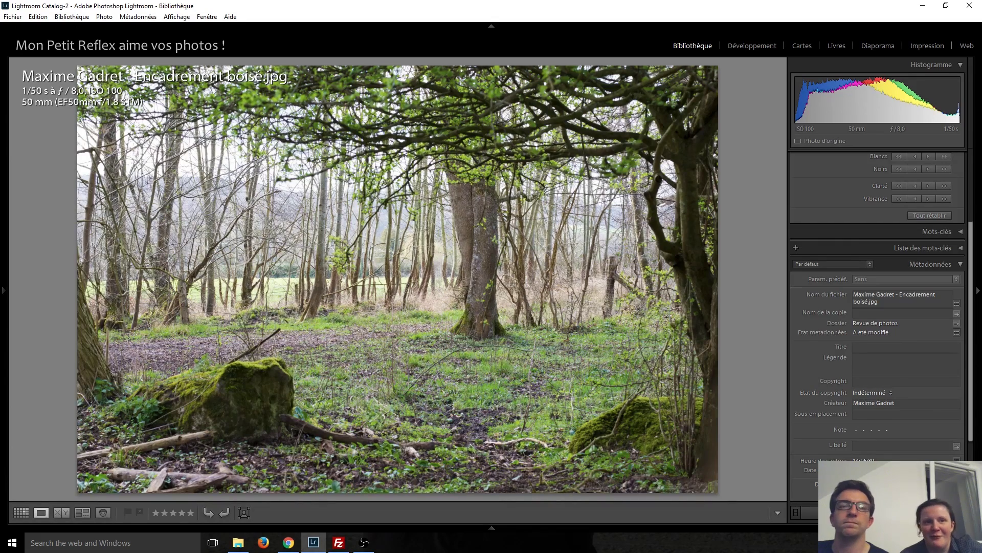
pyautogui.press('Right')
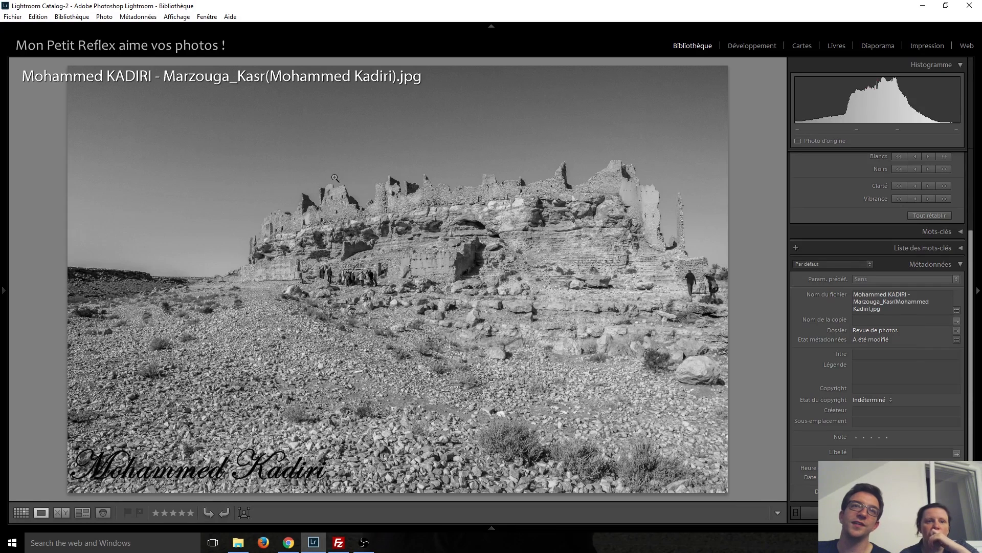
# Advance past the two green birds on a branch and the sunset over layered hills to the robin photo
pyautogui.press('Right')
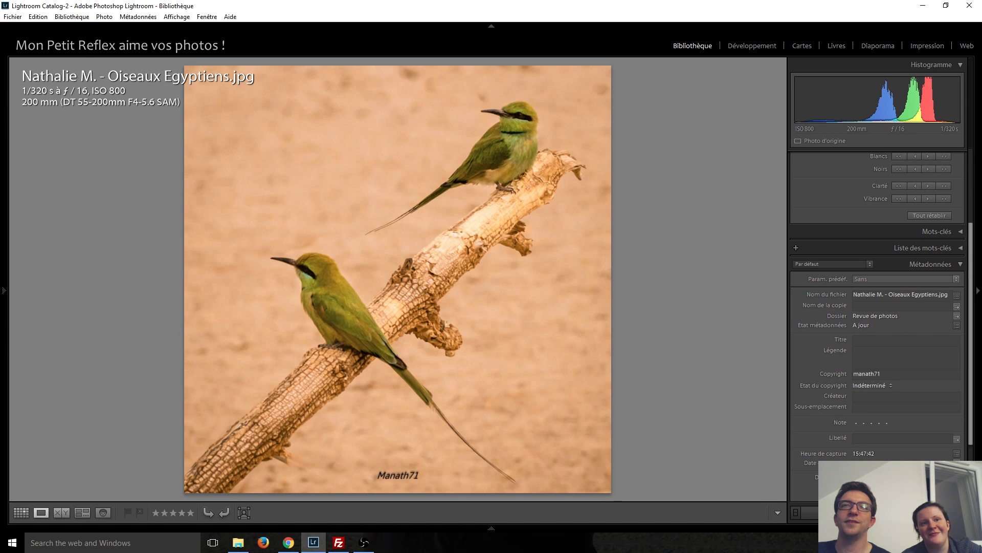
pyautogui.press('Right')
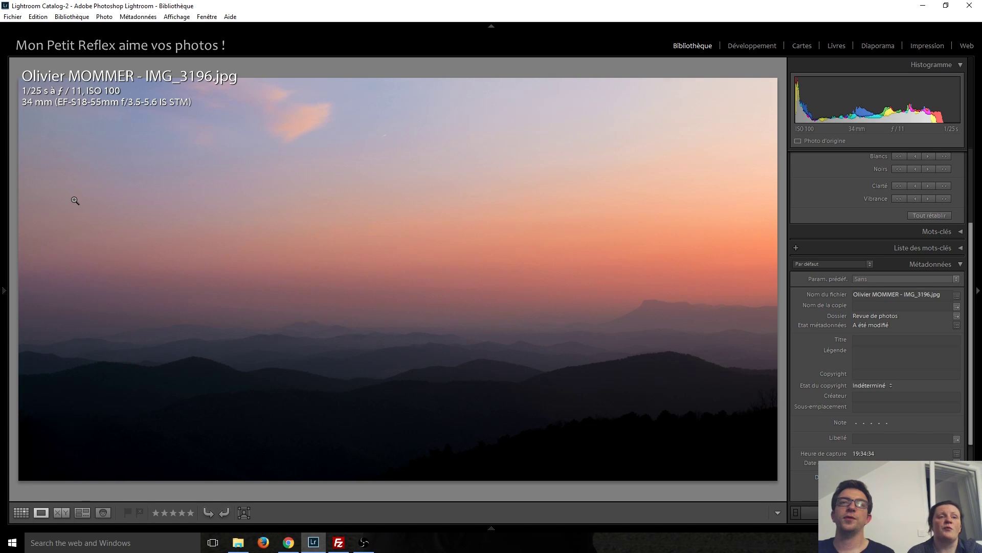
pyautogui.press('Right')
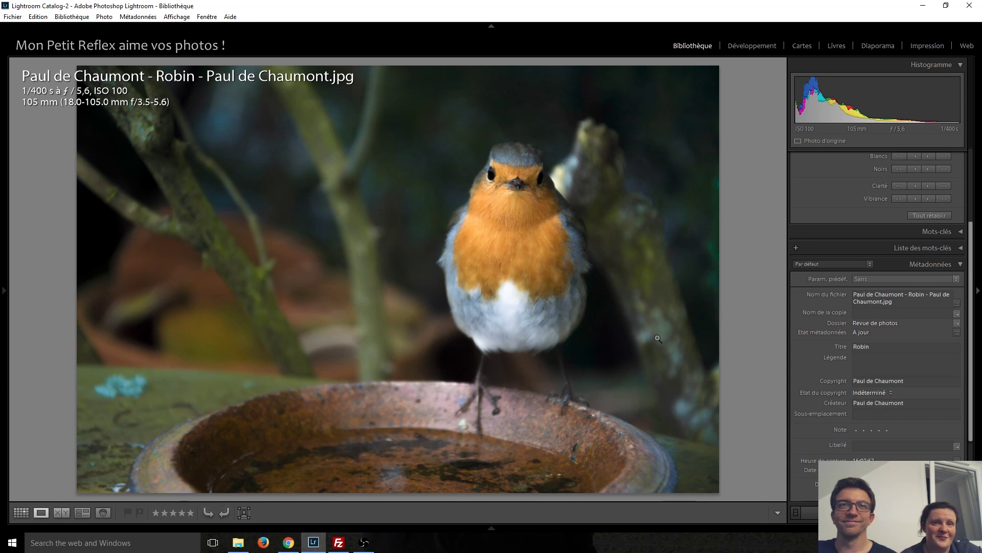
# Advance to the blue cabin seascape at Pornic, inspect the dark spot in the water above the rocks up close, and return to the full view
pyautogui.press('Right')
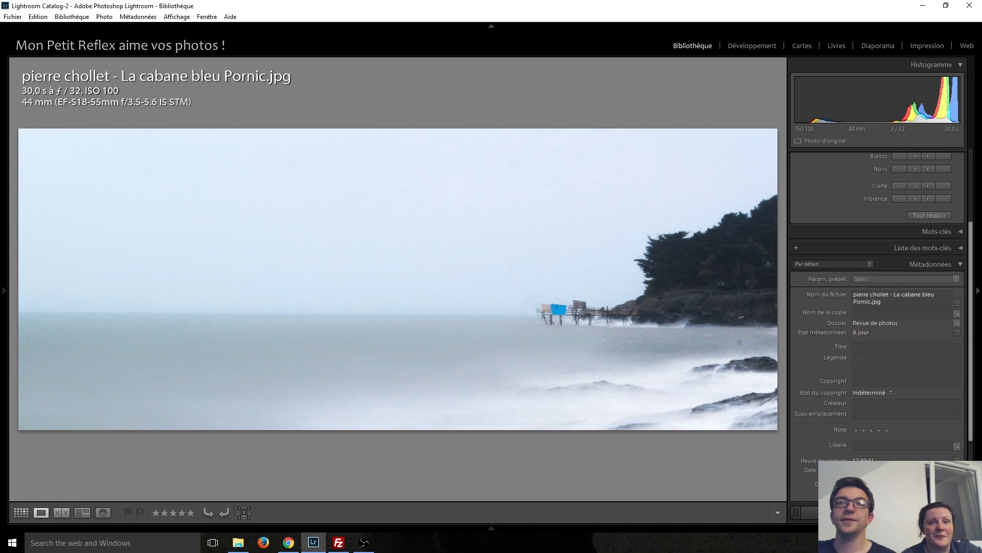
pyautogui.click(741, 342)
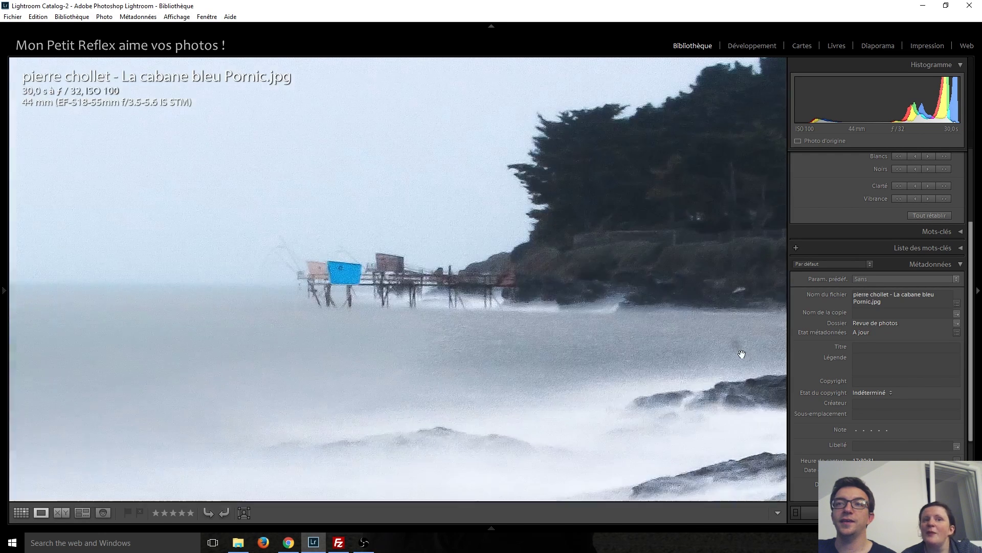
pyautogui.click(730, 355)
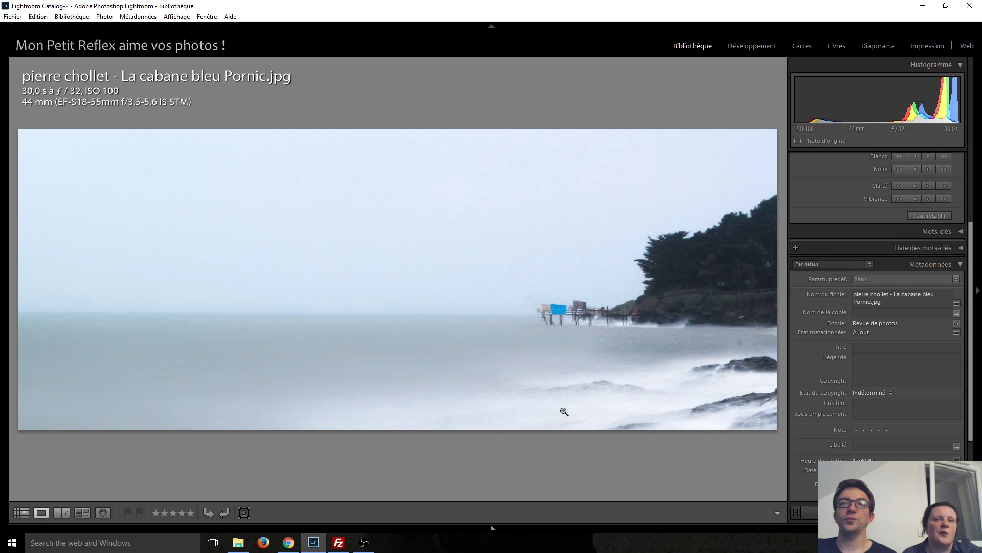
# Advance past the eagle portrait and the antlered deer photo to the black-and-white cat close-up
pyautogui.press('Right')
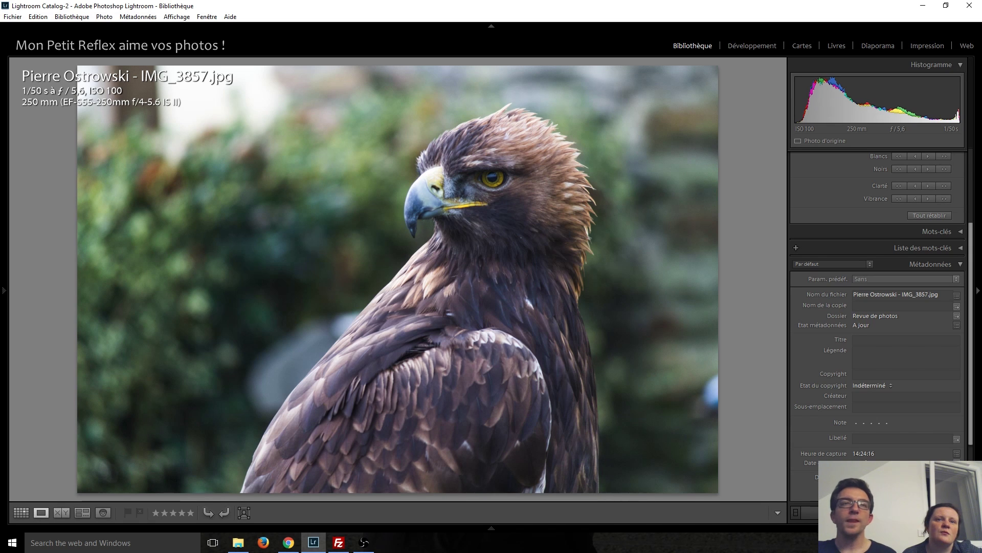
pyautogui.press('Right')
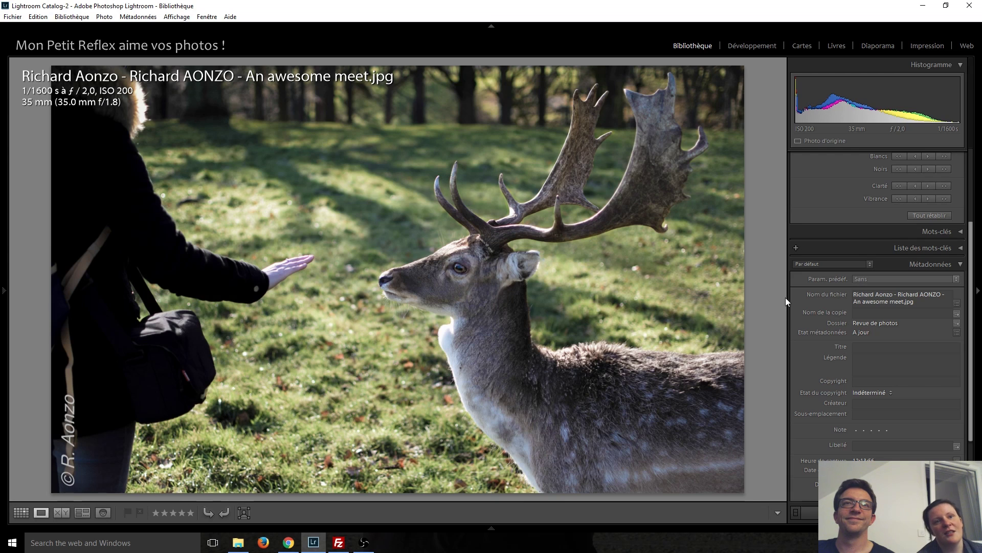
pyautogui.press('Right')
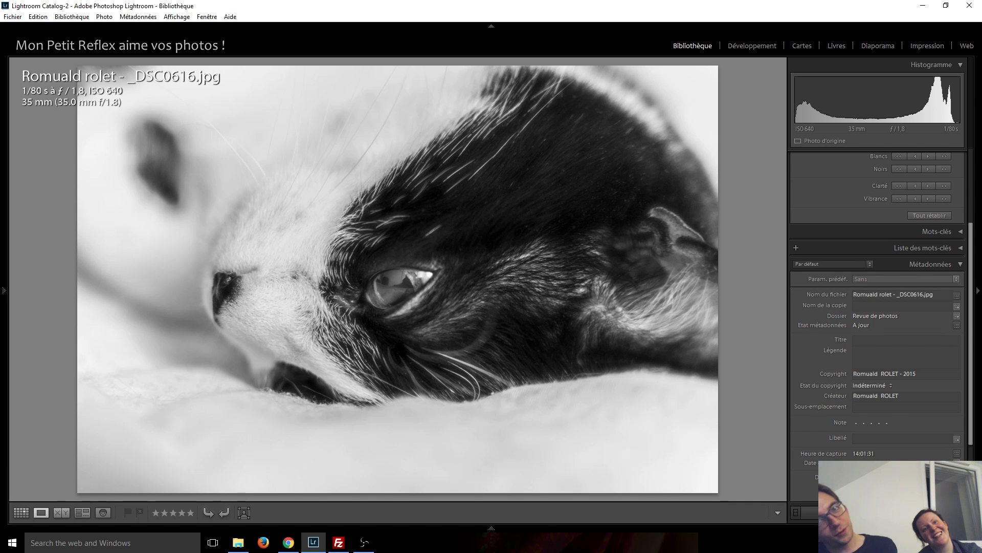
# Advance past the red rosebud and the rusty HDR boat photos to the black-and-white willow above wooden huts
pyautogui.press('Right')
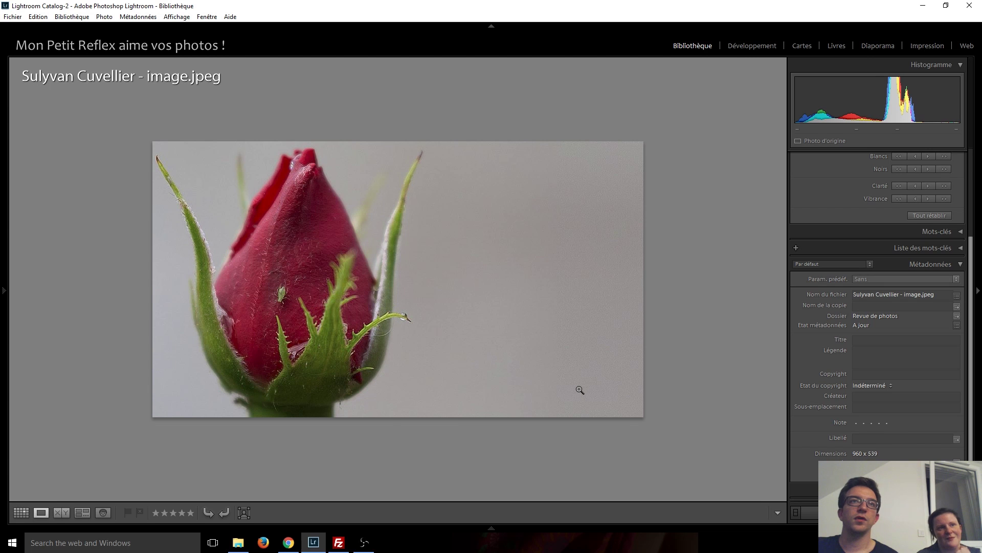
pyautogui.press('Right')
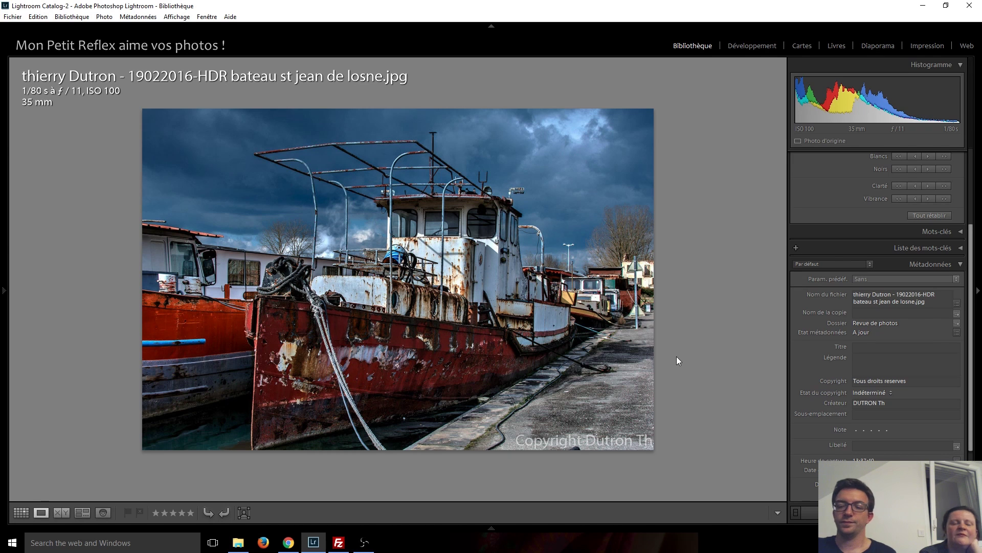
pyautogui.press('Right')
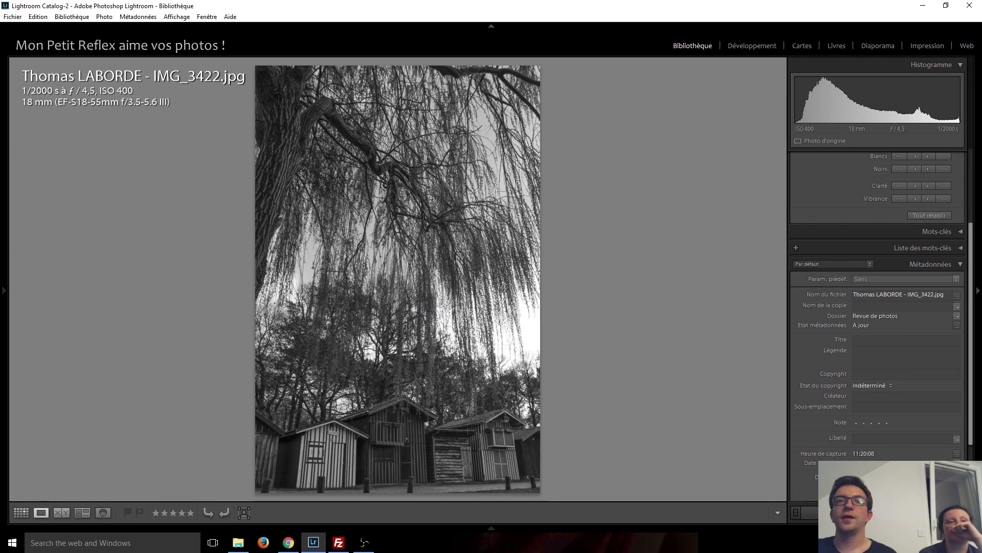